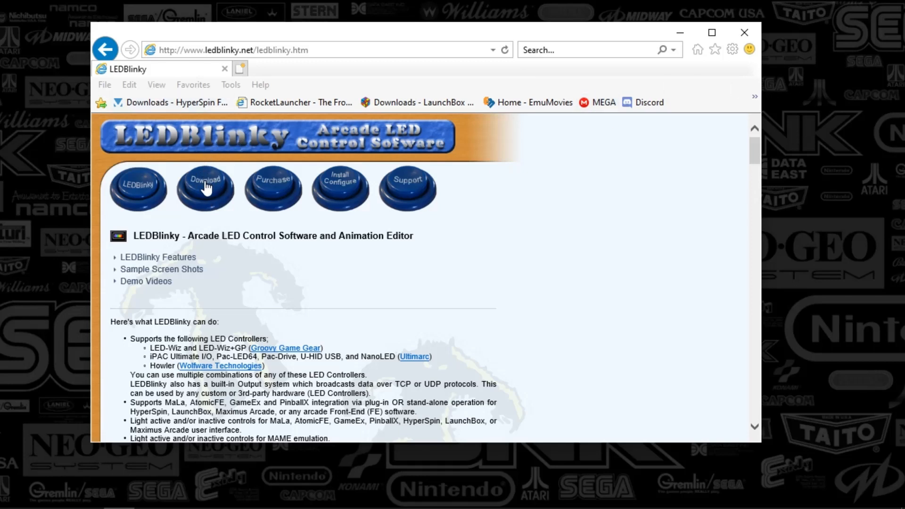
# - Open the LEDBlinky Download page and minimize the browser
pyautogui.click(203, 189)
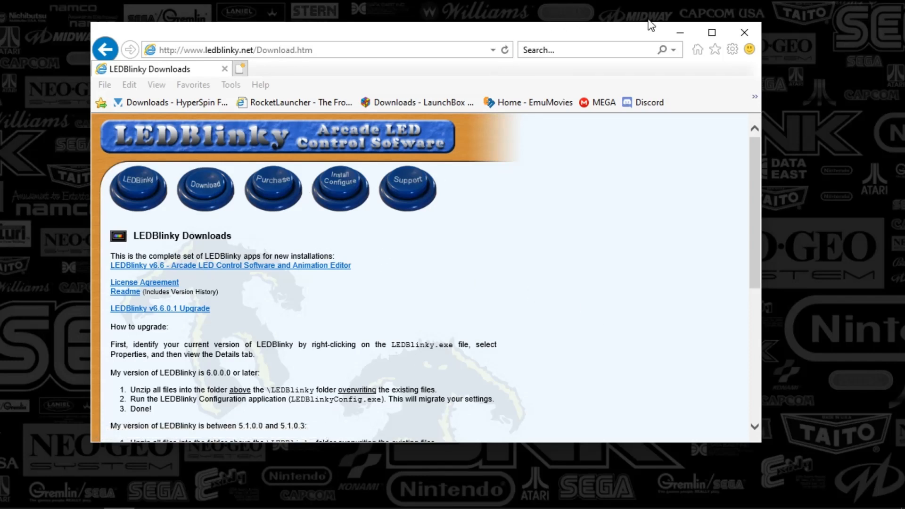
pyautogui.click(677, 35)
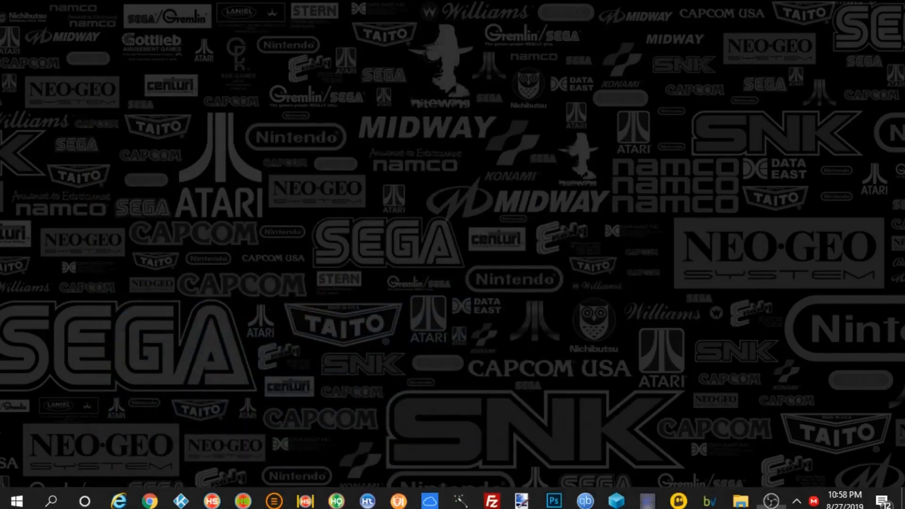
# - Bring up the File Explorer window for the hyperspin LEDBlinky folder and move it toward the centre
pyautogui.moveTo(772, 497)
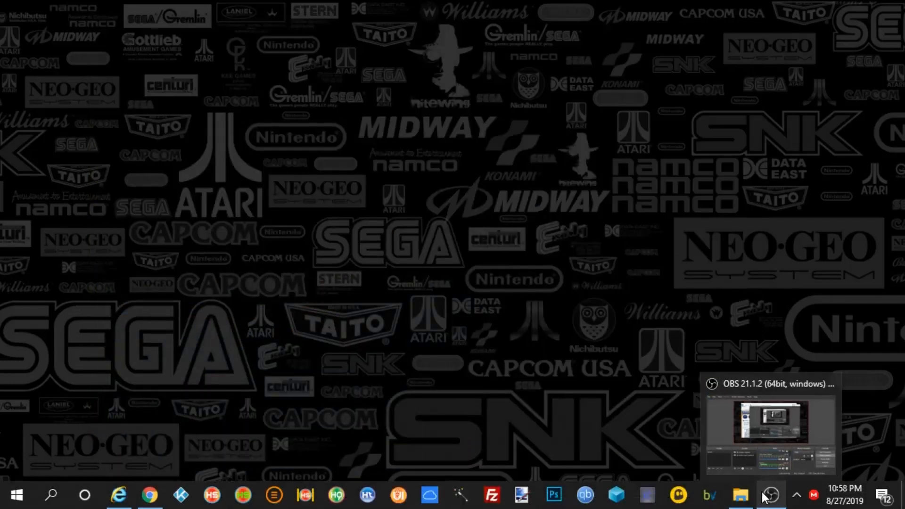
pyautogui.moveTo(740, 495)
pyautogui.click(720, 389)
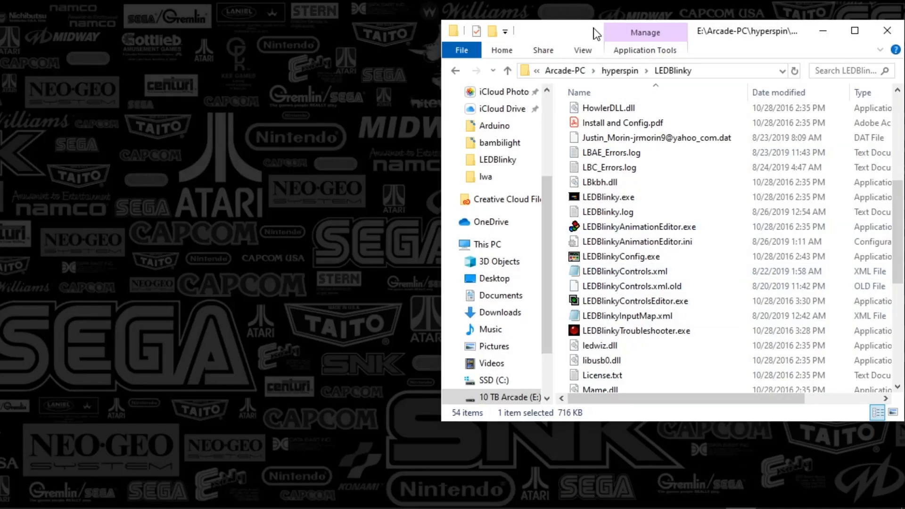
pyautogui.moveTo(600, 28); pyautogui.dragTo(427, 46)
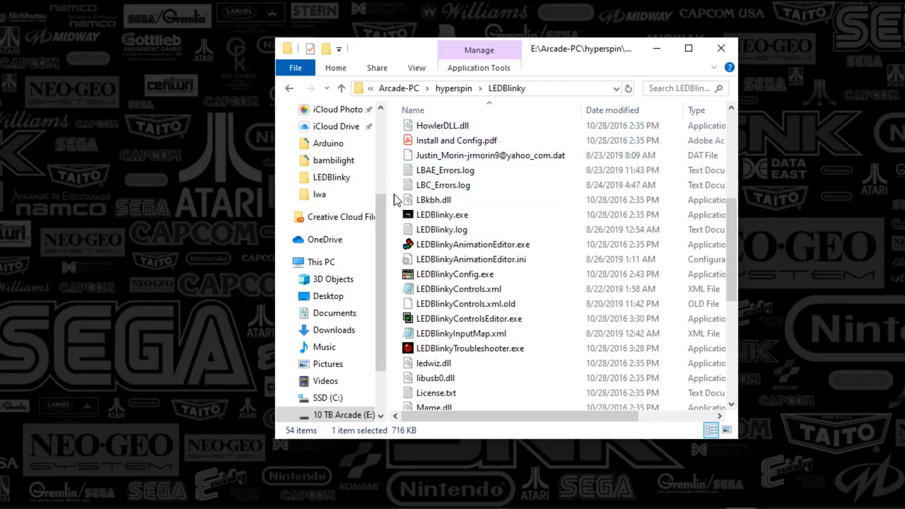
# - Scroll the LEDBlinky folder listing and navigation pane back to the top
pyautogui.moveTo(731, 220); pyautogui.dragTo(711, 131)
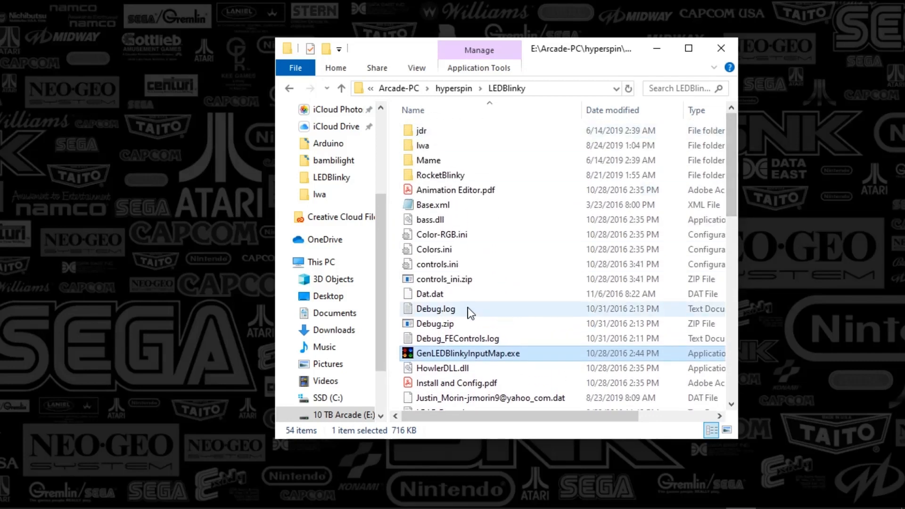
pyautogui.scroll(1, 380, 242)
pyautogui.scroll(3, 379, 239)
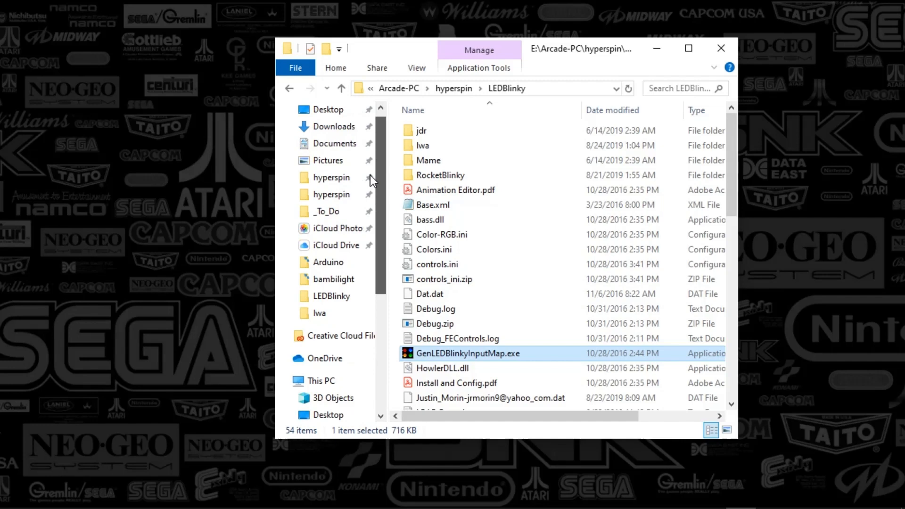
pyautogui.click(393, 162)
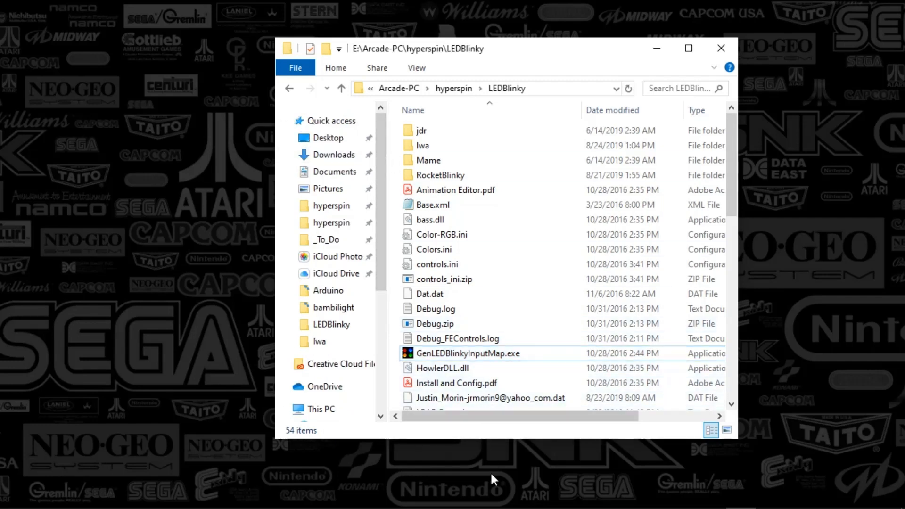
# - Switch to the browser, read the upgrade instructions on the LEDBlinky downloads page, and minimize it again
pyautogui.moveTo(496, 506)
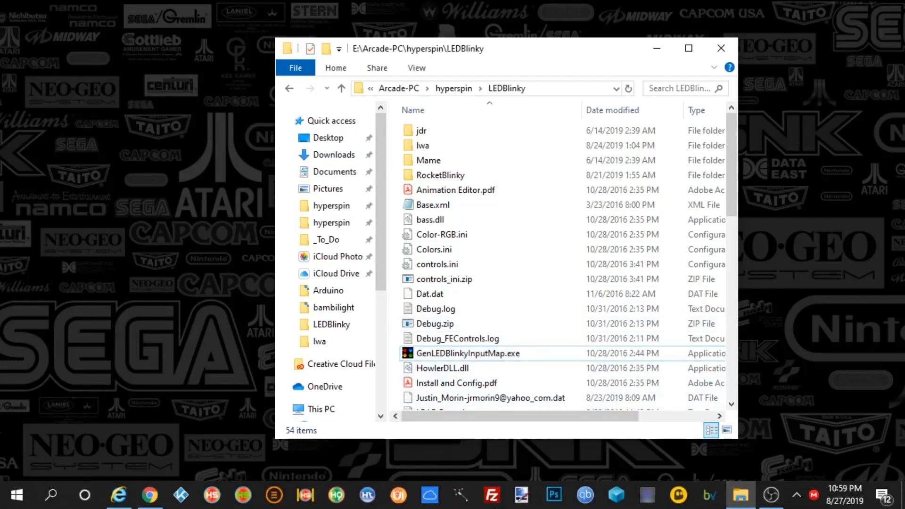
pyautogui.click(119, 495)
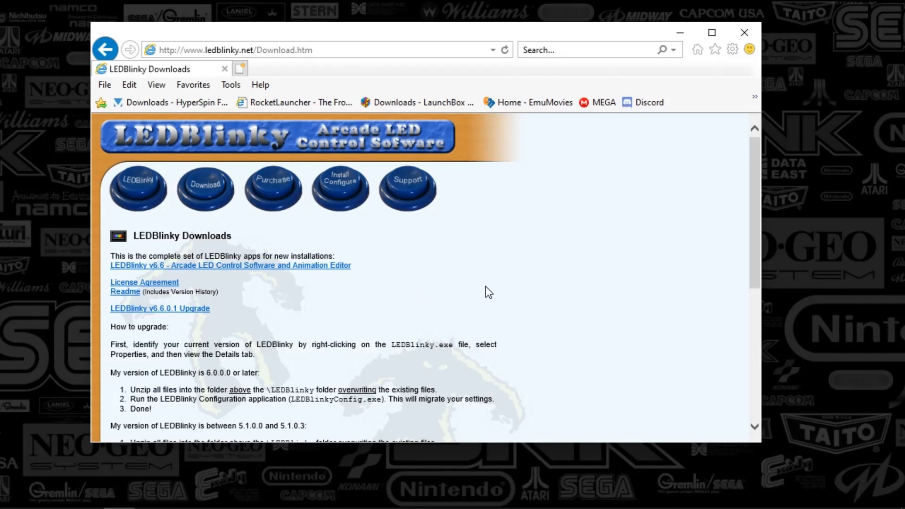
pyautogui.moveTo(753, 261); pyautogui.dragTo(745, 375)
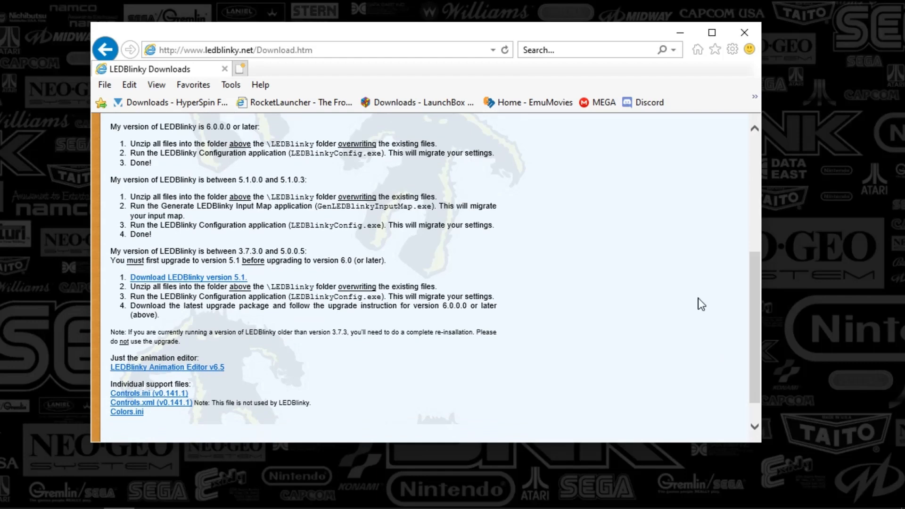
pyautogui.click(678, 30)
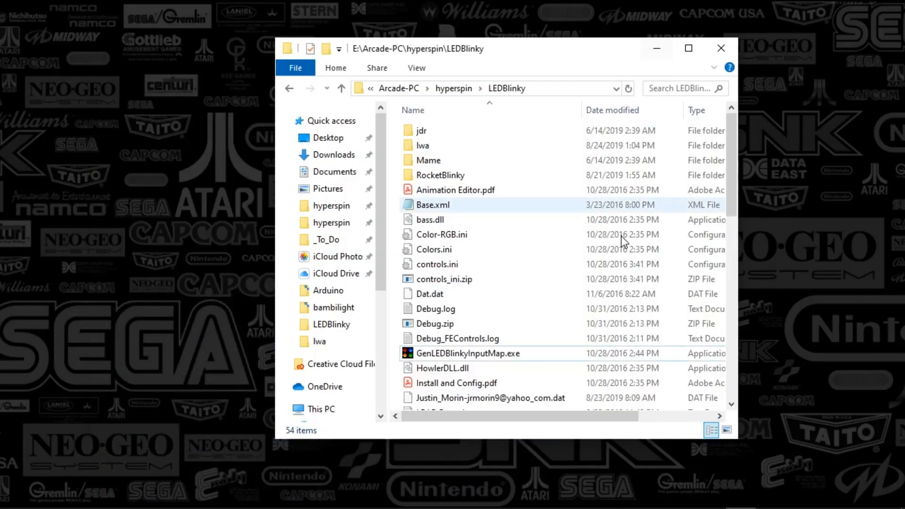
# - Move and enlarge the File Explorer window to show all file columns
pyautogui.moveTo(622, 484)
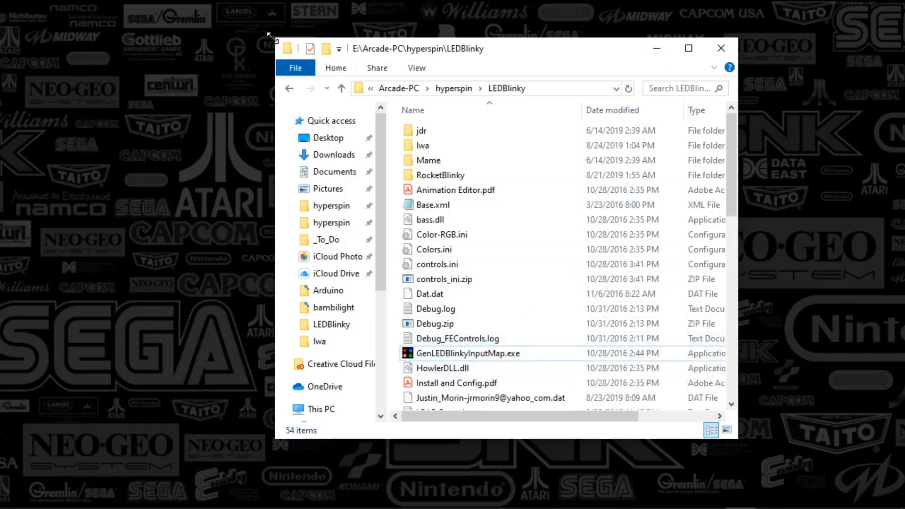
pyautogui.moveTo(275, 38); pyautogui.dragTo(184, 31)
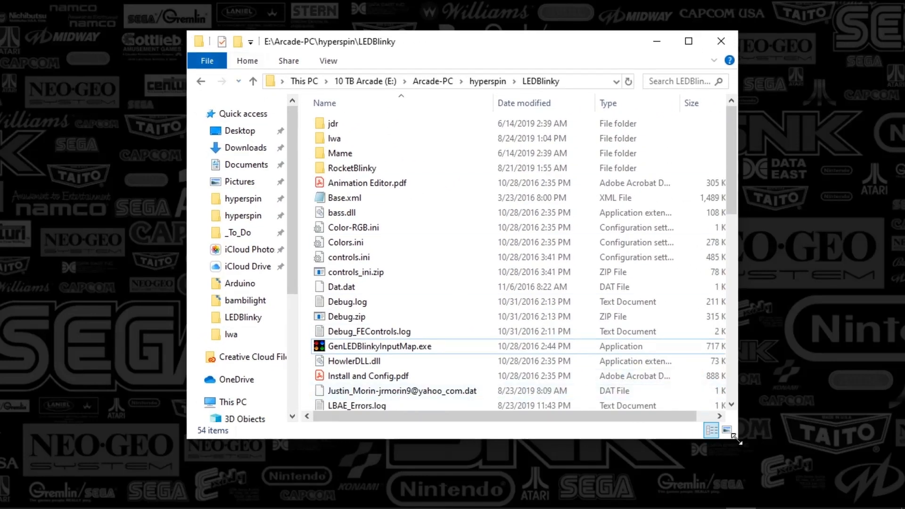
pyautogui.moveTo(737, 437); pyautogui.dragTo(823, 456)
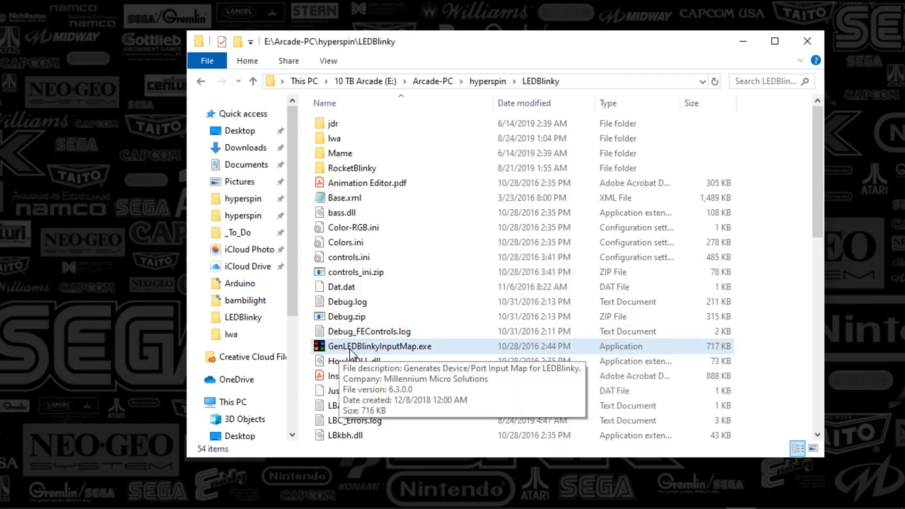
# - Launch GenLEDBlinkyInputMap.exe and glance through its edit options
pyautogui.doubleClick(379, 349)
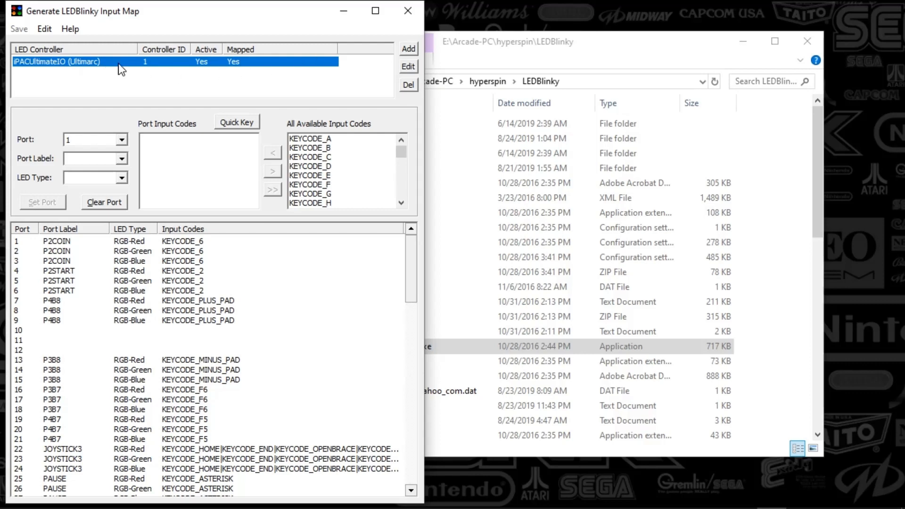
pyautogui.click(45, 29)
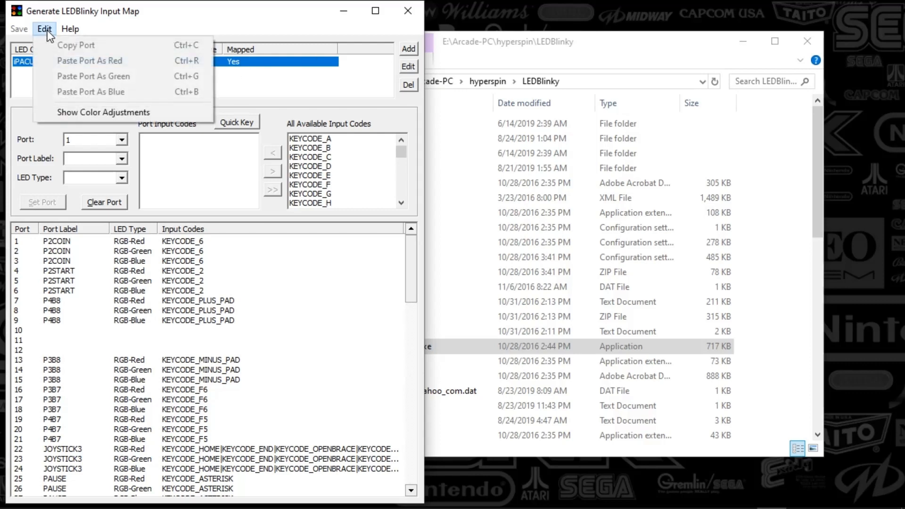
pyautogui.click(48, 31)
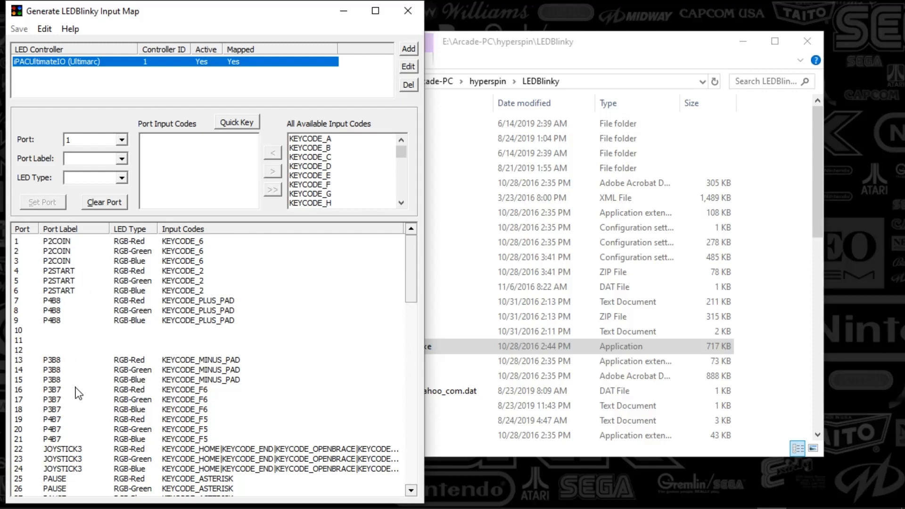
# - Select the unmapped port 10 and browse the available Port Label and LED Type choices
pyautogui.click(22, 332)
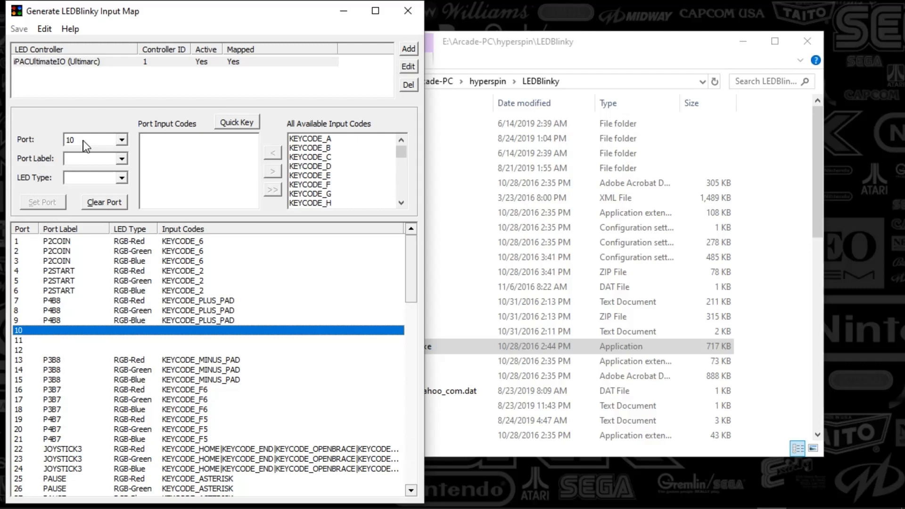
pyautogui.click(67, 159)
pyautogui.click(122, 160)
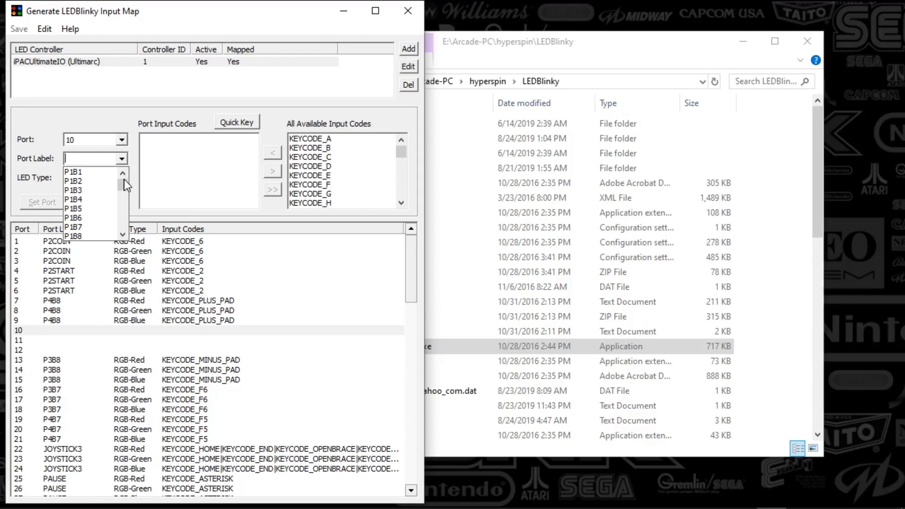
pyautogui.click(132, 115)
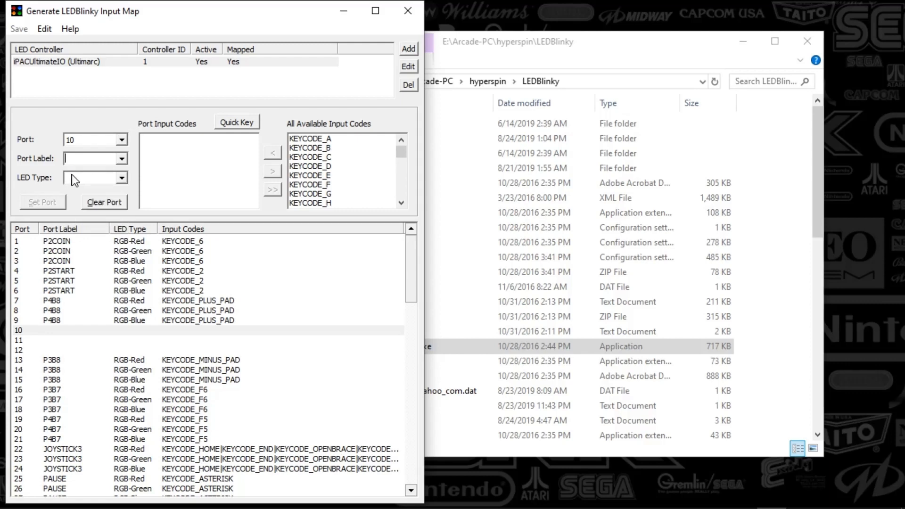
pyautogui.click(85, 179)
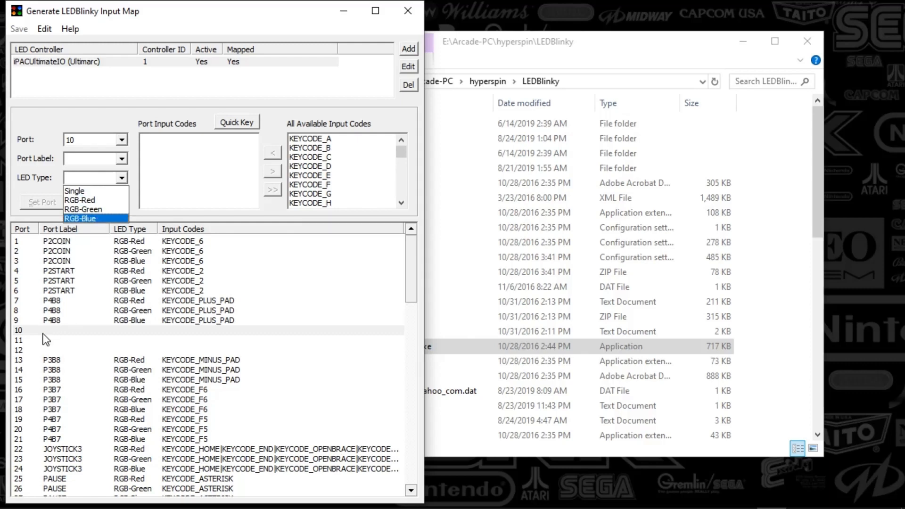
pyautogui.click(52, 246)
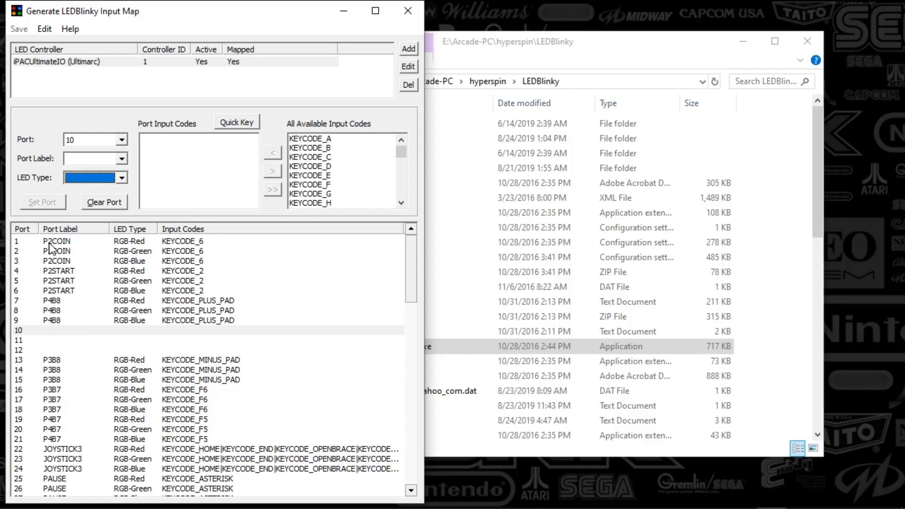
# - Inspect the P2COIN ports 1 to 3, reviewing their port labels, LED types and input codes
pyautogui.click(48, 244)
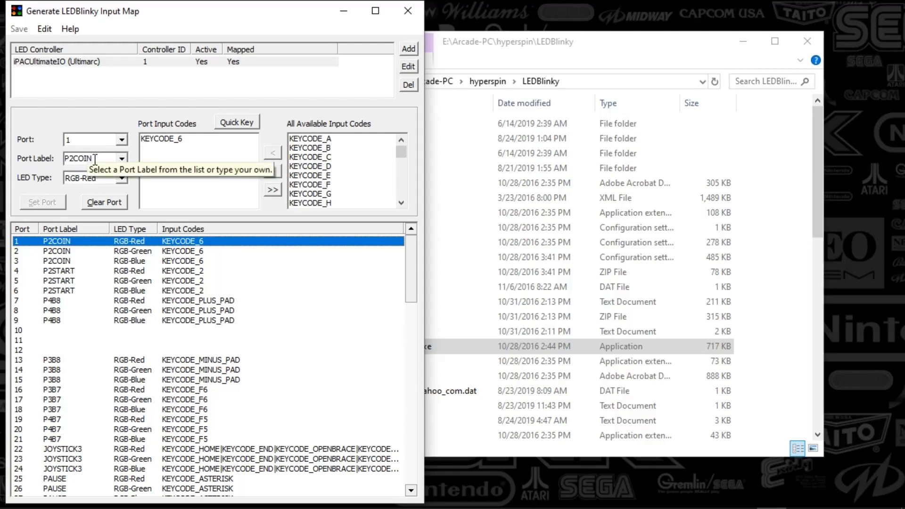
pyautogui.click(121, 159)
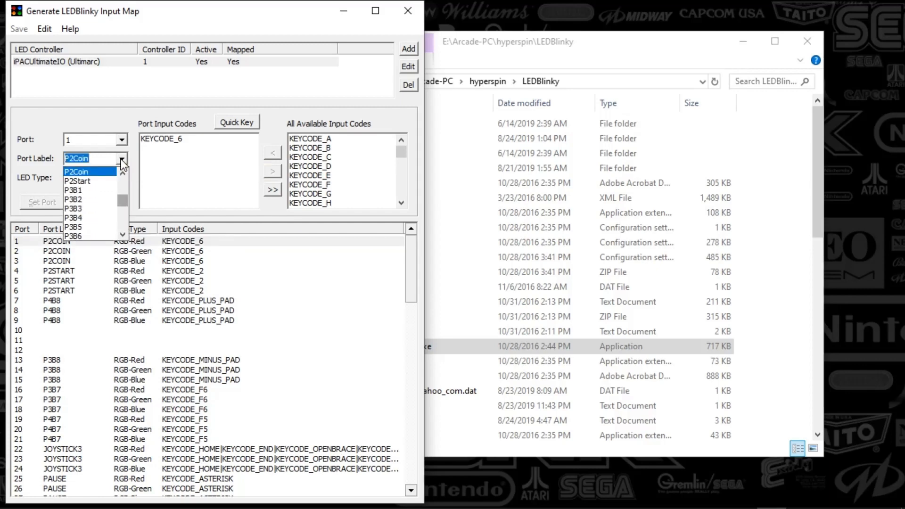
pyautogui.click(121, 161)
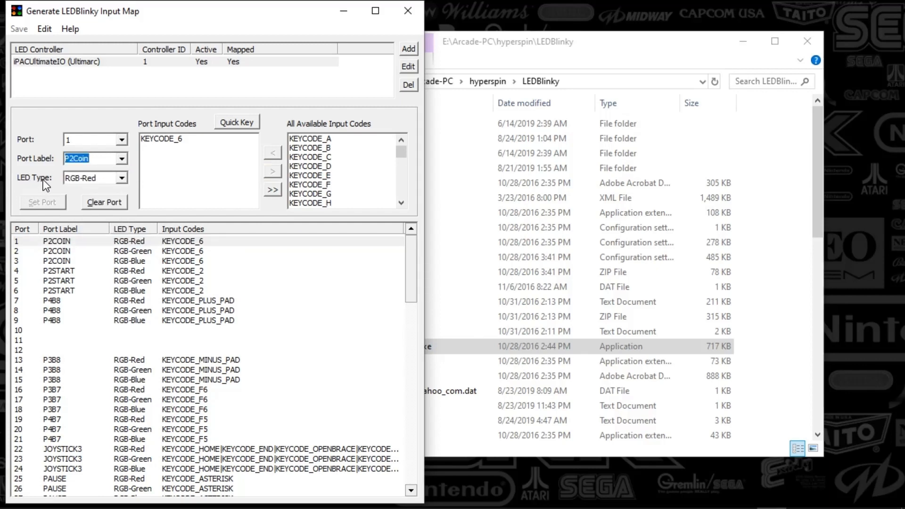
pyautogui.click(104, 177)
pyautogui.click(108, 182)
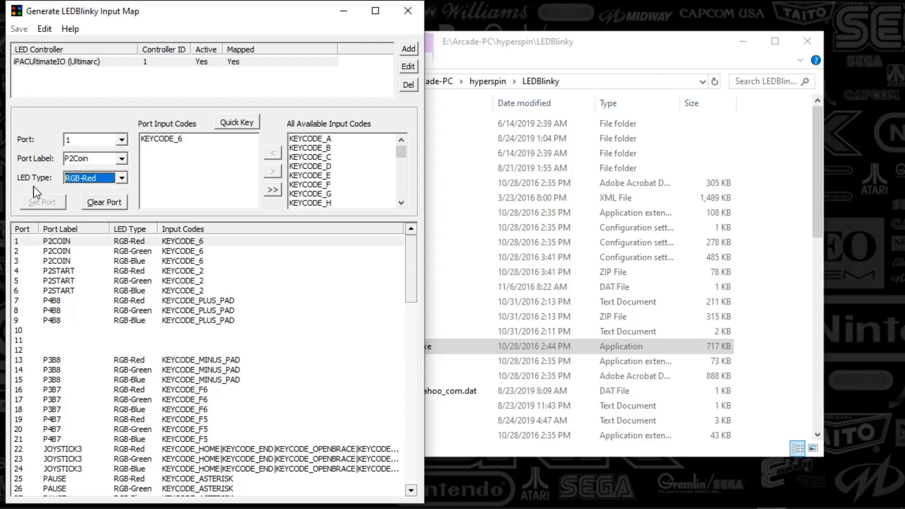
pyautogui.click(50, 251)
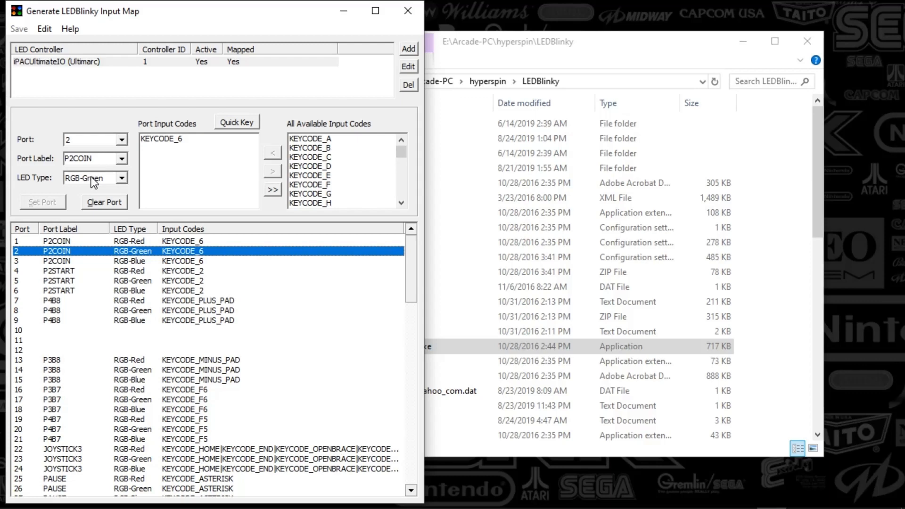
pyautogui.click(65, 262)
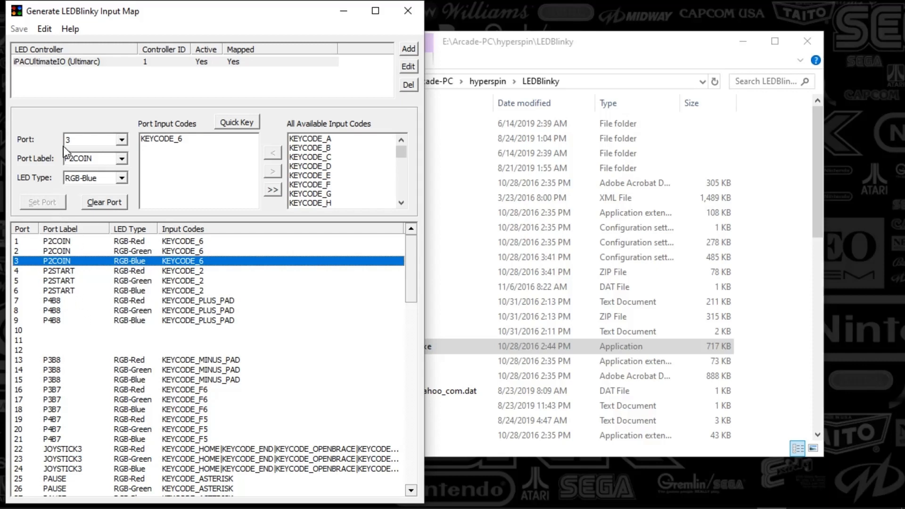
pyautogui.click(71, 241)
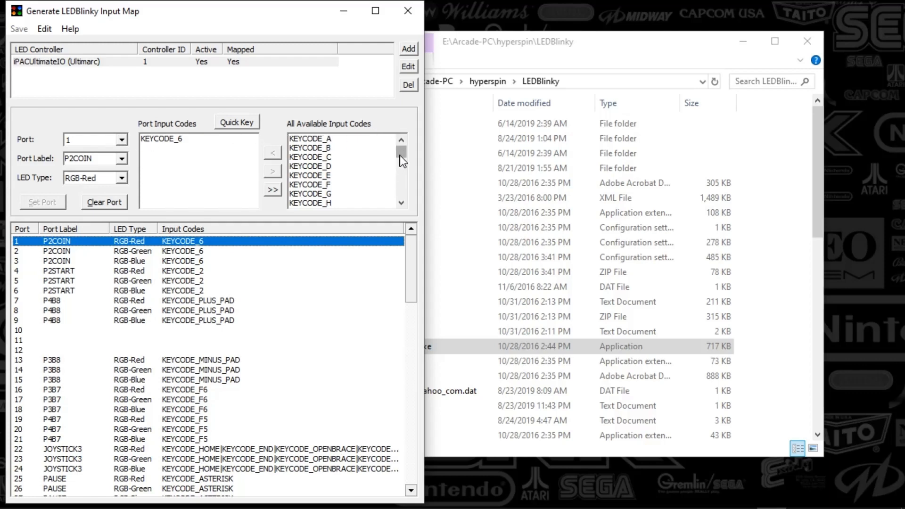
# - Browse the list of all available input codes, then inspect the P2COIN and P4B8 port entries
pyautogui.moveTo(400, 154); pyautogui.dragTo(405, 162)
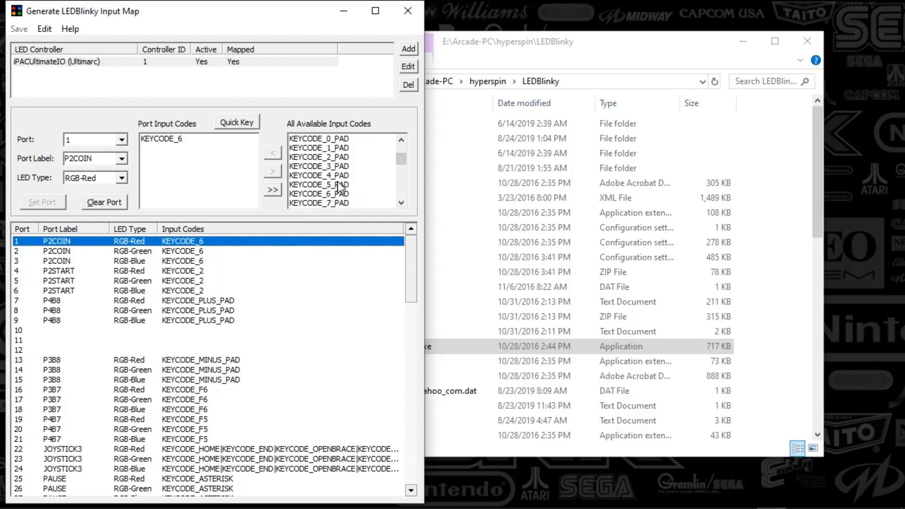
pyautogui.click(338, 193)
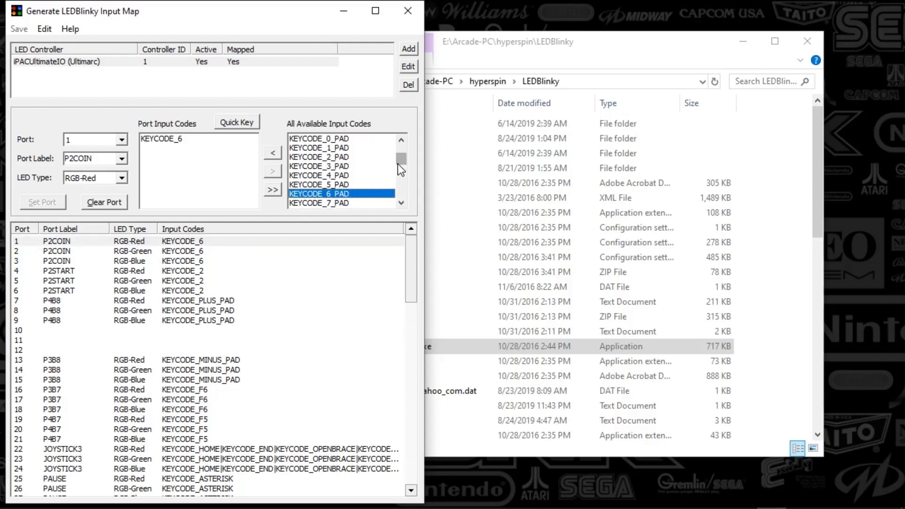
pyautogui.moveTo(401, 159)
pyautogui.mouseDown()
pyautogui.moveTo(404, 168)
pyautogui.moveTo(402, 156)
pyautogui.mouseUp()
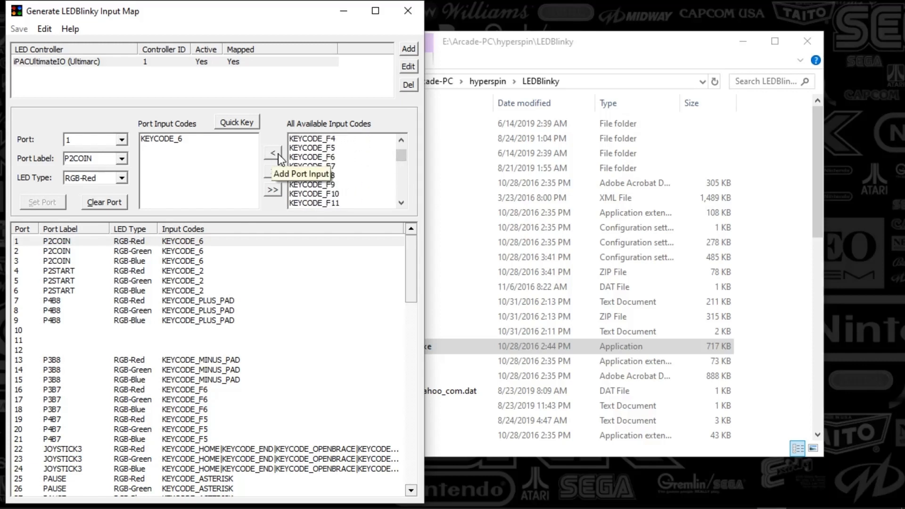
pyautogui.moveTo(401, 157); pyautogui.dragTo(400, 153)
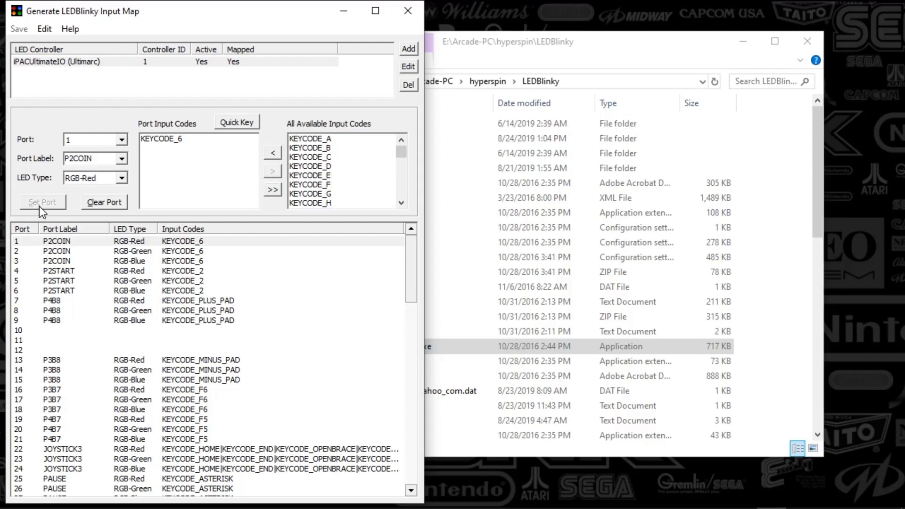
pyautogui.click(52, 251)
pyautogui.click(53, 300)
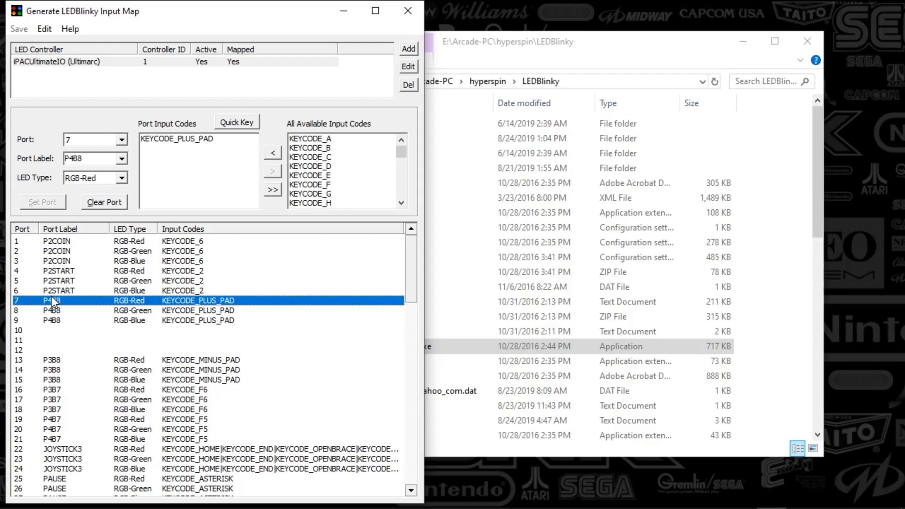
# - Scroll through the remaining port mappings and available input codes, then close the input map tool
pyautogui.click(55, 329)
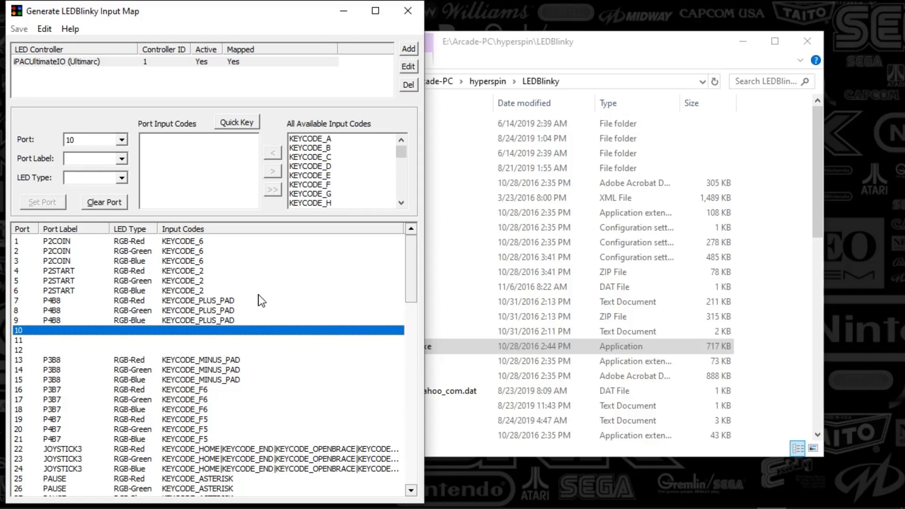
pyautogui.scroll(-8, 262, 302)
pyautogui.moveTo(408, 318); pyautogui.dragTo(412, 361)
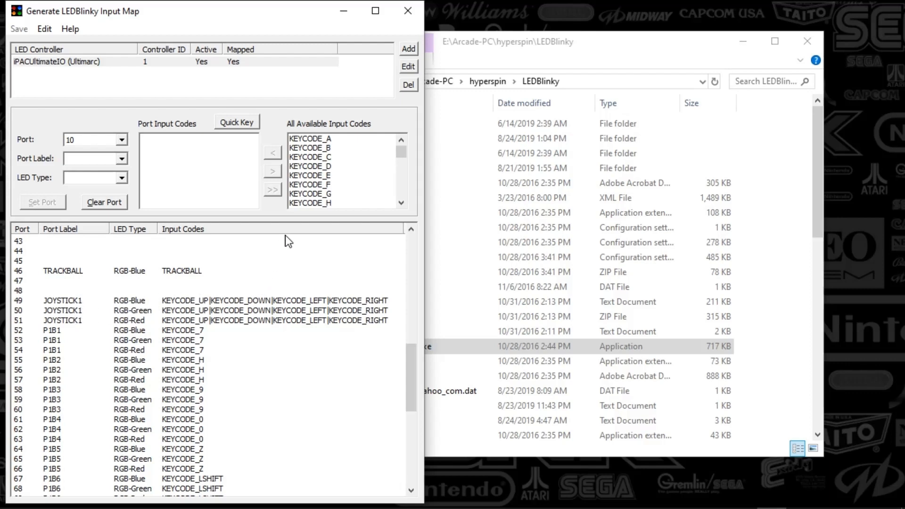
pyautogui.click(310, 169)
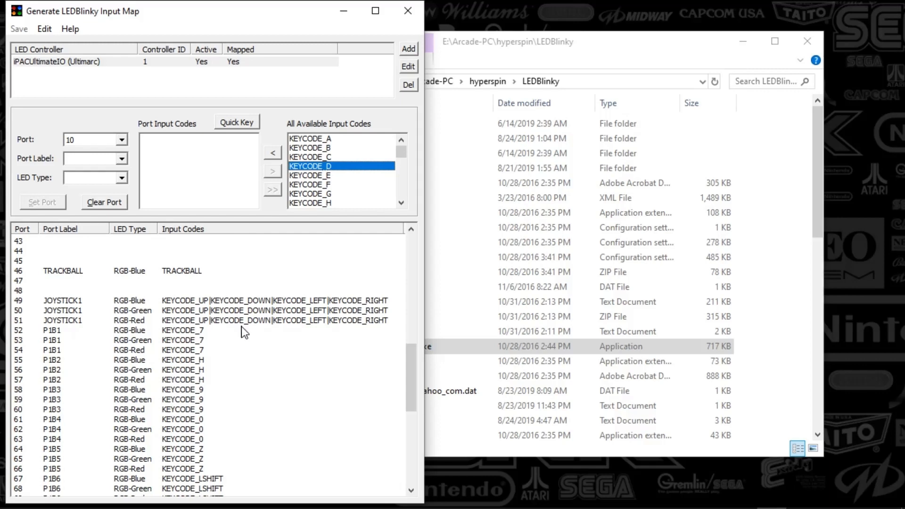
pyautogui.moveTo(411, 381); pyautogui.dragTo(400, 277)
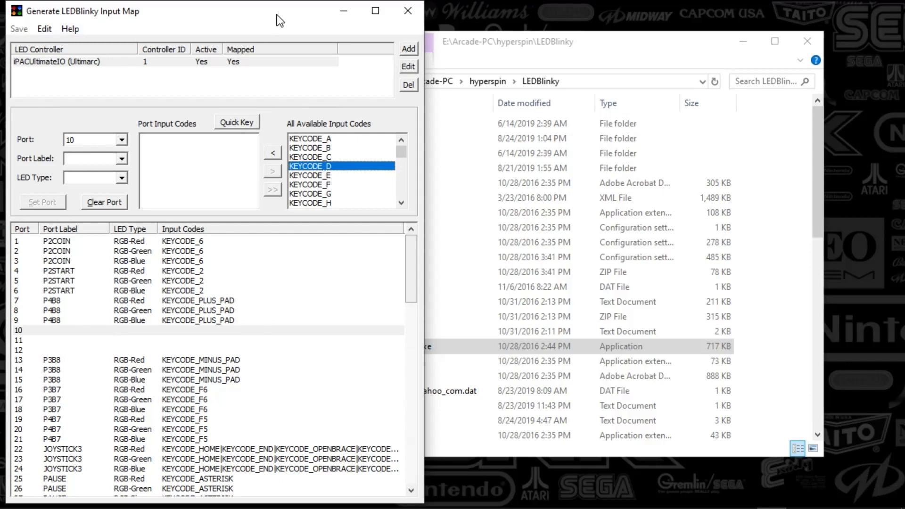
pyautogui.click(407, 11)
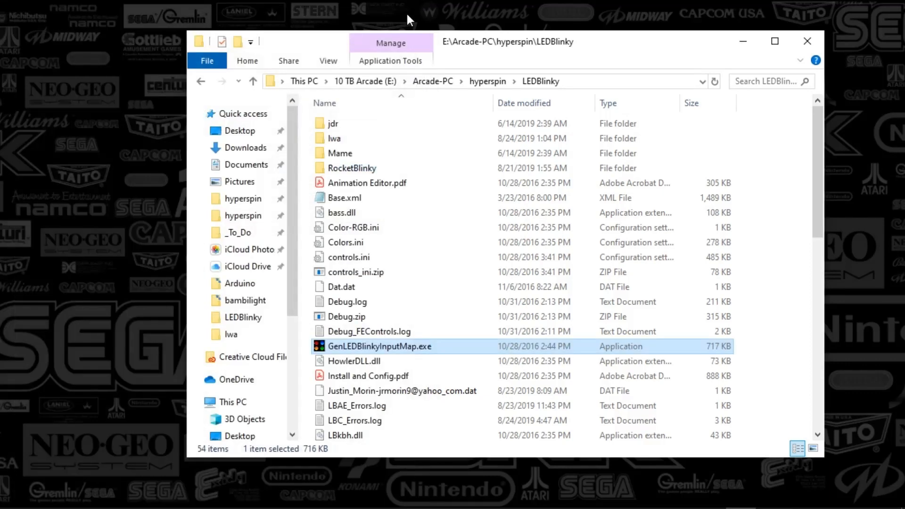
# - Launch LEDBlinkyConfig.exe from the LEDBlinky folder and reposition its window
pyautogui.moveTo(814, 181); pyautogui.dragTo(833, 267)
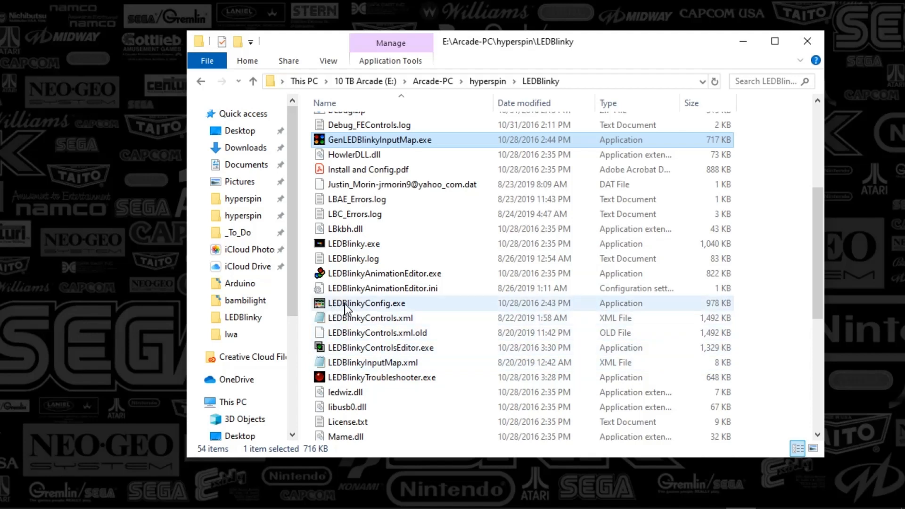
pyautogui.doubleClick(363, 304)
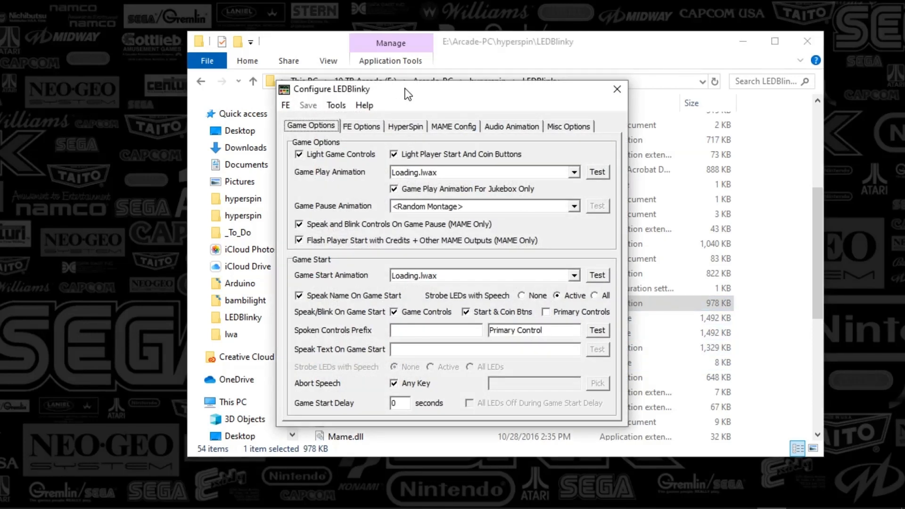
pyautogui.moveTo(405, 89); pyautogui.dragTo(354, 85)
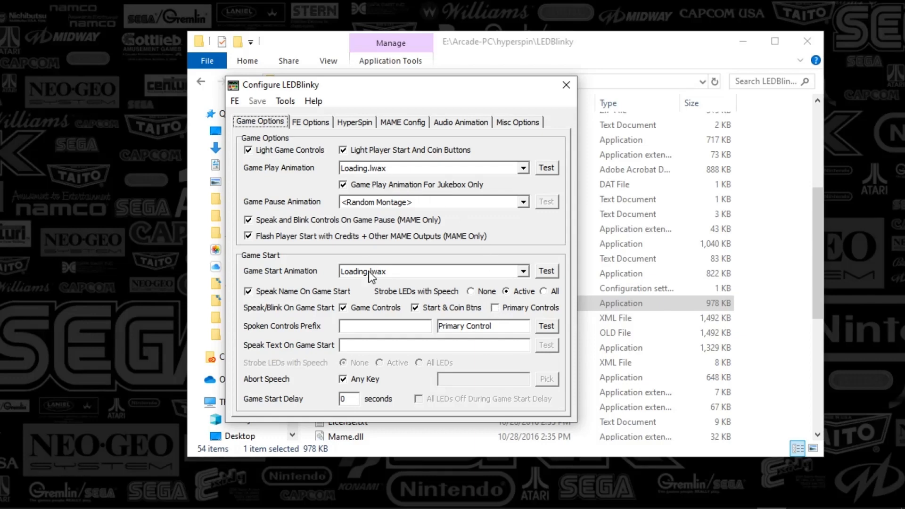
# - Review the FE Options tab and the list of supported front-ends
pyautogui.click(315, 122)
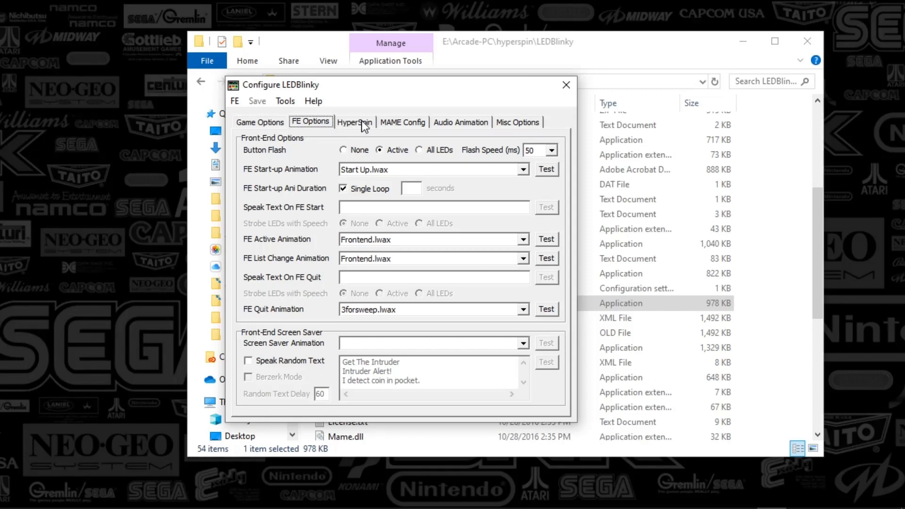
pyautogui.click(235, 103)
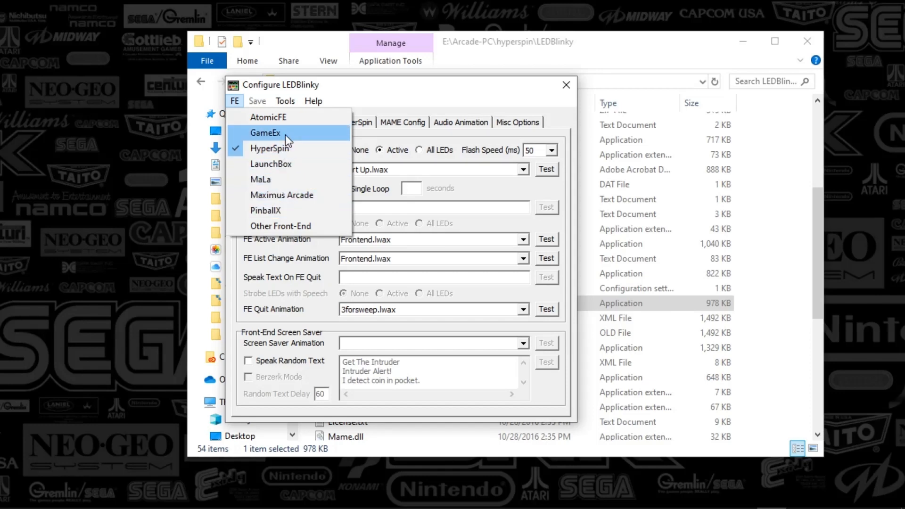
pyautogui.click(366, 89)
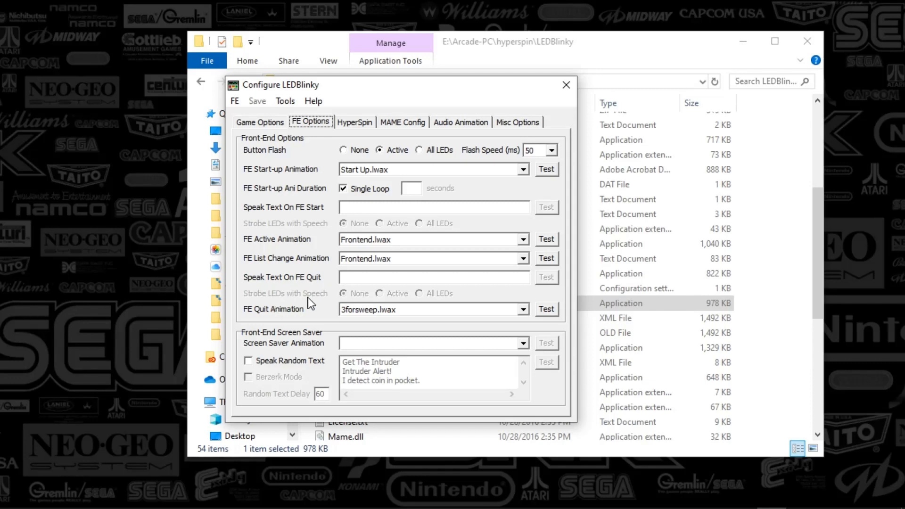
pyautogui.moveTo(372, 87); pyautogui.dragTo(349, 81)
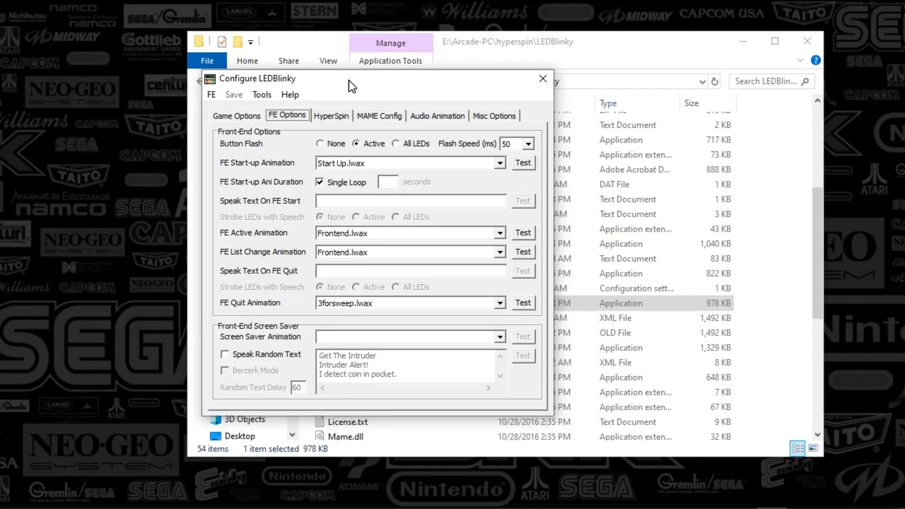
# - Review the HyperSpin, MAME Config, Audio Animation and Misc Options tabs, including the MAME.xml path
pyautogui.click(330, 118)
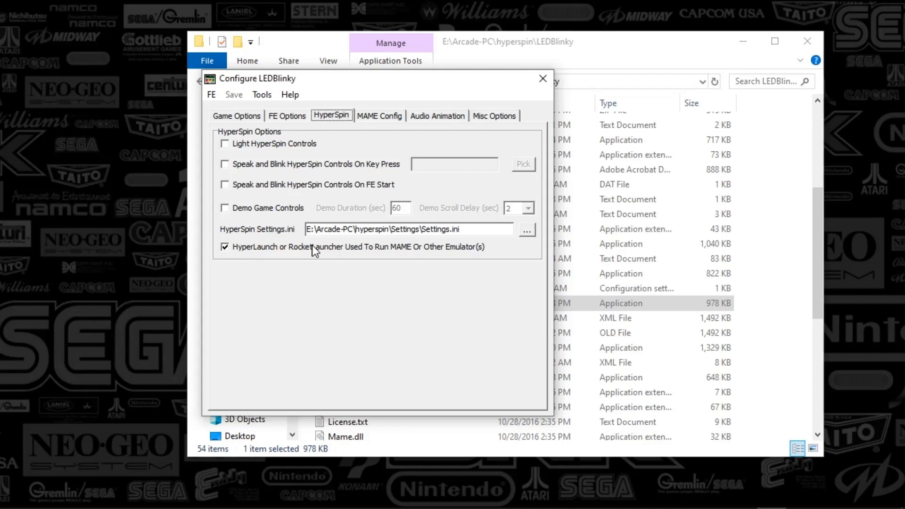
pyautogui.moveTo(292, 254)
pyautogui.click(397, 120)
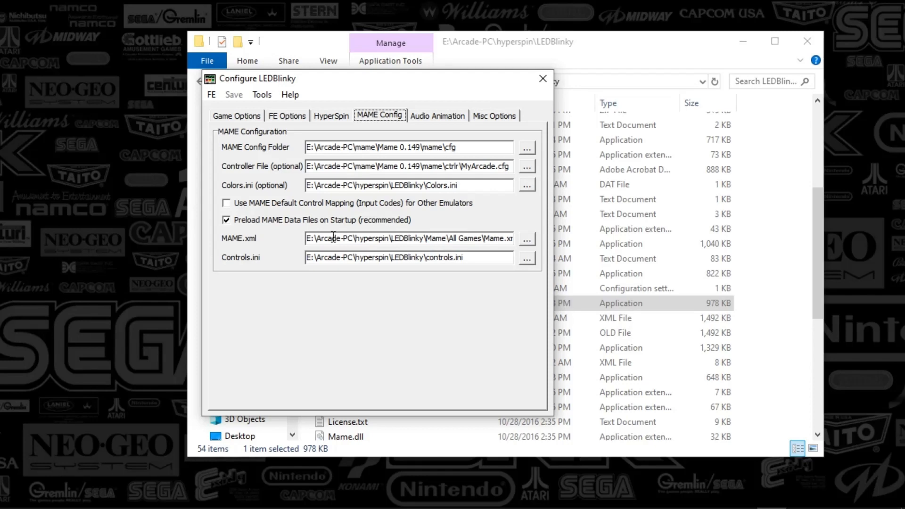
pyautogui.moveTo(430, 241); pyautogui.dragTo(501, 241)
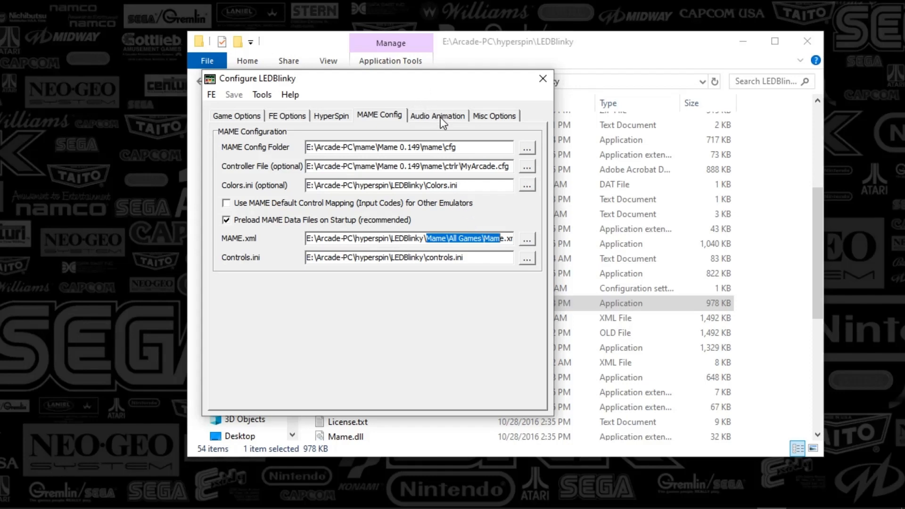
pyautogui.click(409, 113)
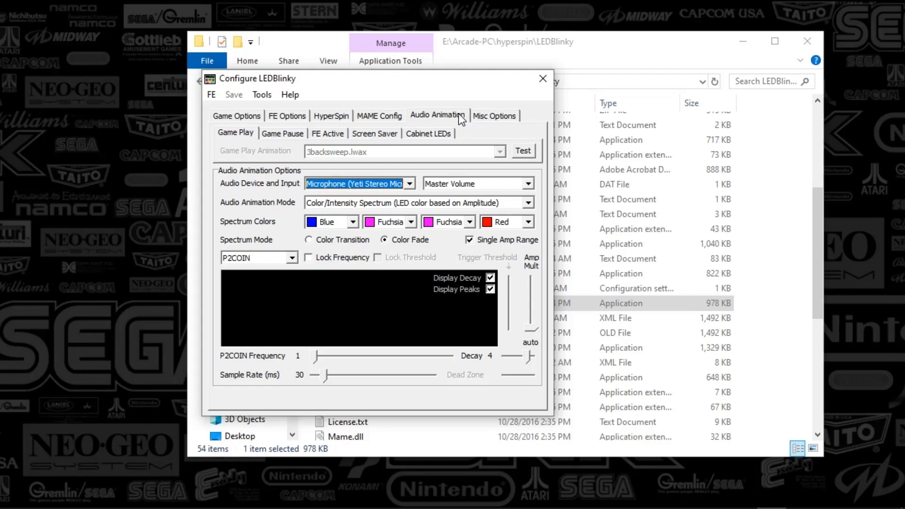
pyautogui.click(492, 116)
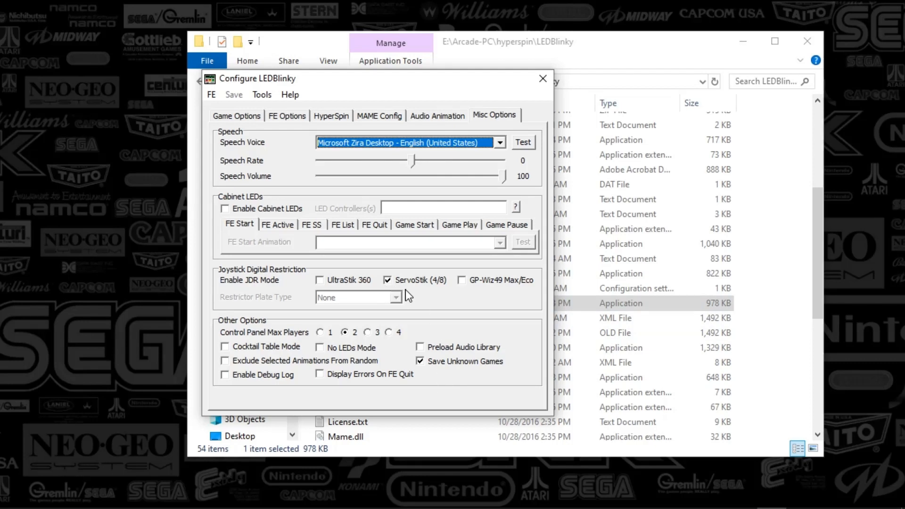
# - Open the Controls Editor tool and move its window aside
pyautogui.click(264, 94)
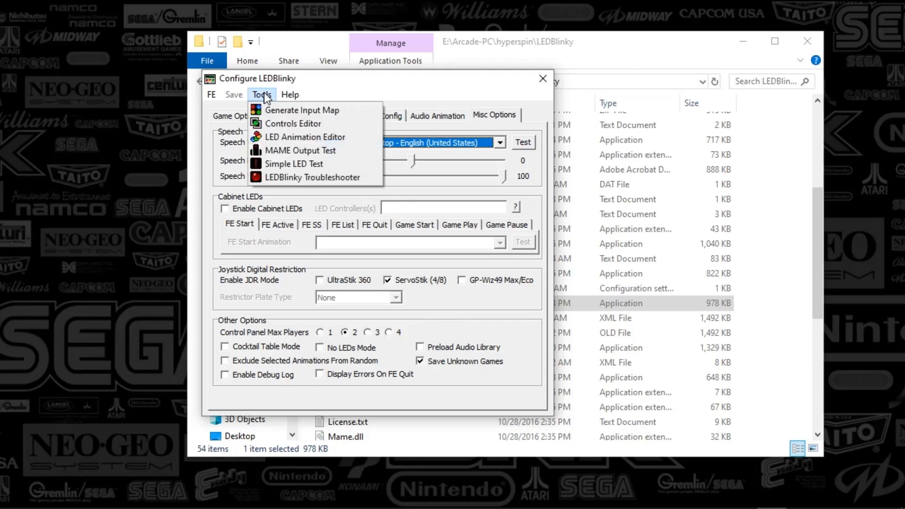
pyautogui.click(341, 121)
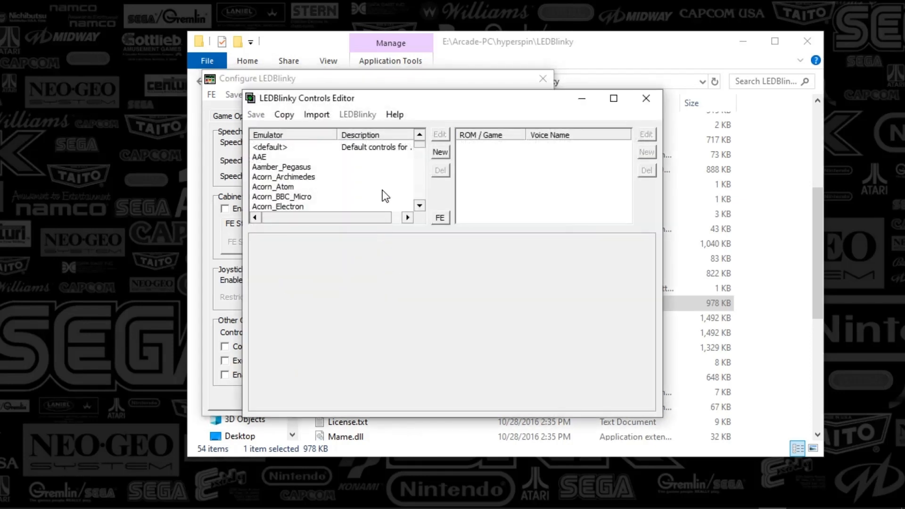
pyautogui.moveTo(388, 100); pyautogui.dragTo(602, 34)
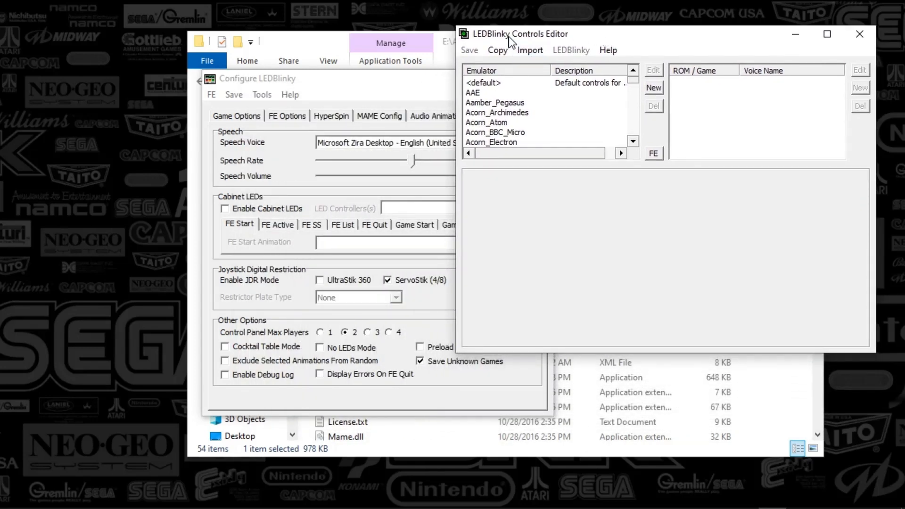
pyautogui.moveTo(508, 36); pyautogui.dragTo(505, 22)
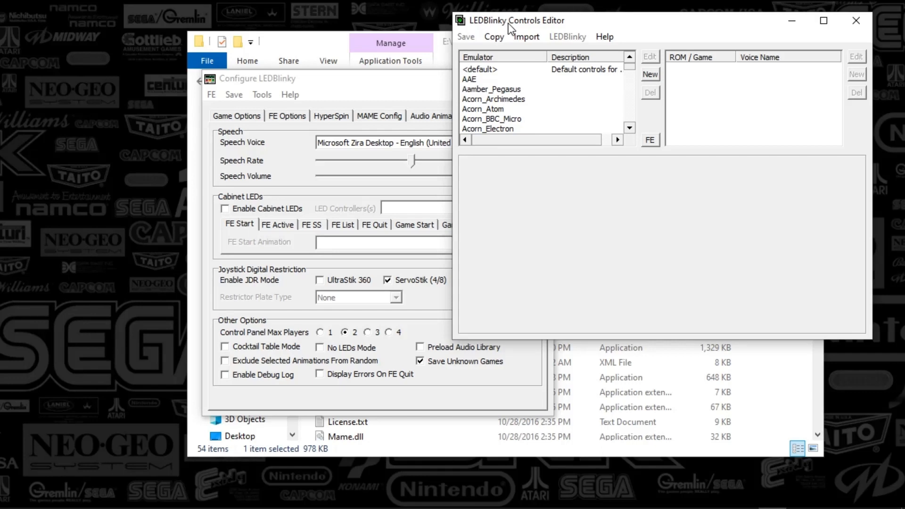
# - Inspect the default controls of the Nintendo Entertainment System emulator entry without saving changes
pyautogui.click(494, 70)
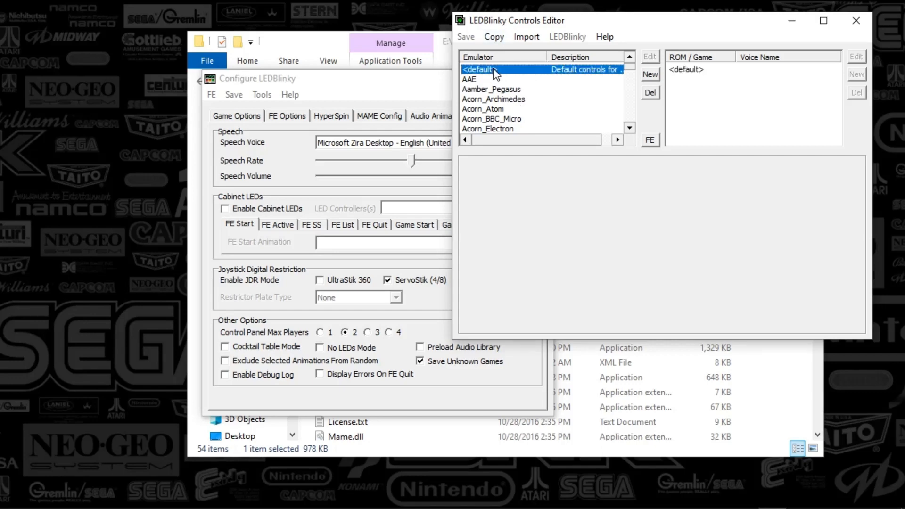
pyautogui.click(486, 80)
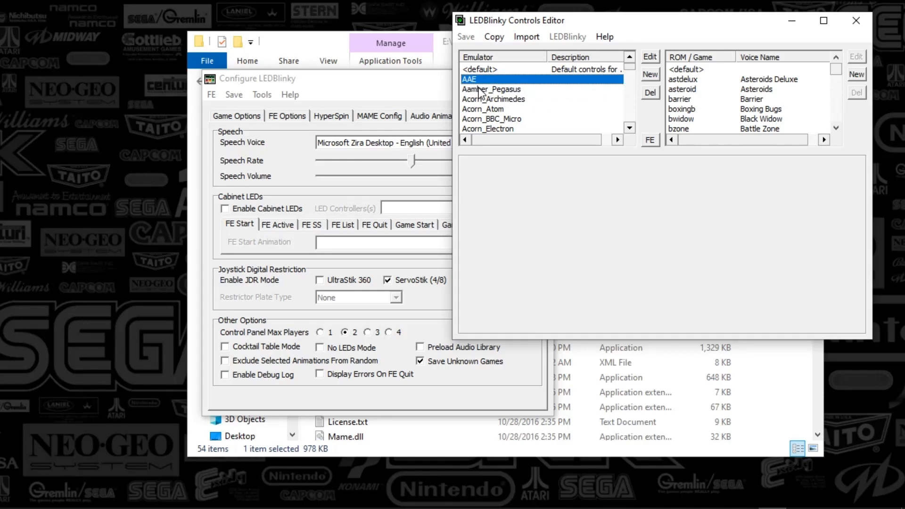
pyautogui.moveTo(631, 69); pyautogui.dragTo(636, 94)
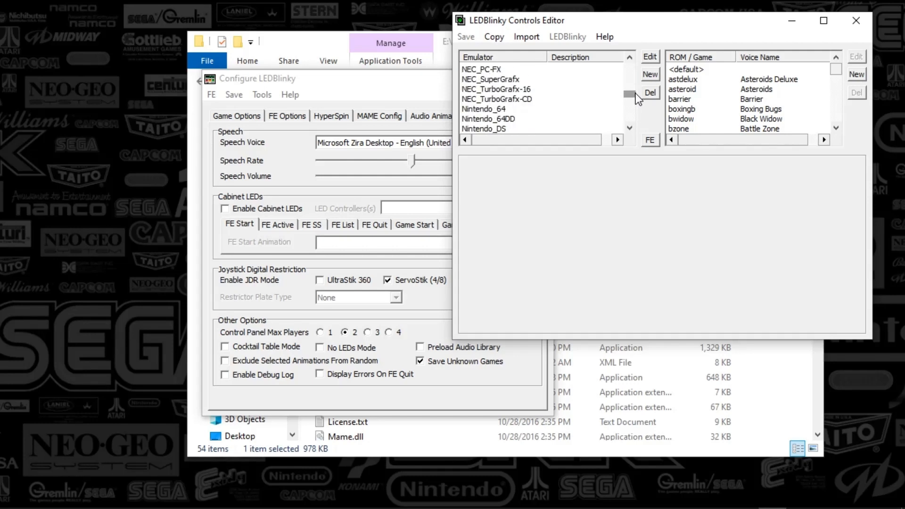
pyautogui.click(630, 127)
pyautogui.click(630, 127)
pyautogui.click(630, 127)
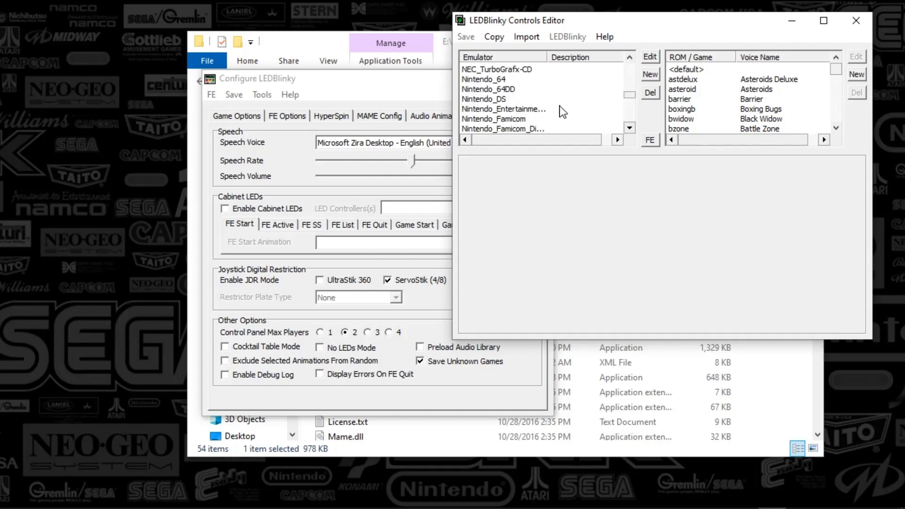
pyautogui.click(538, 108)
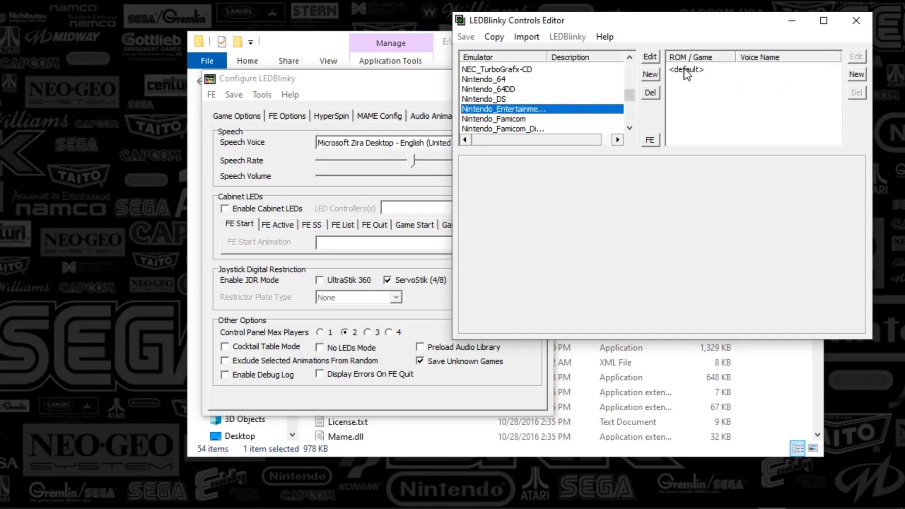
pyautogui.click(700, 69)
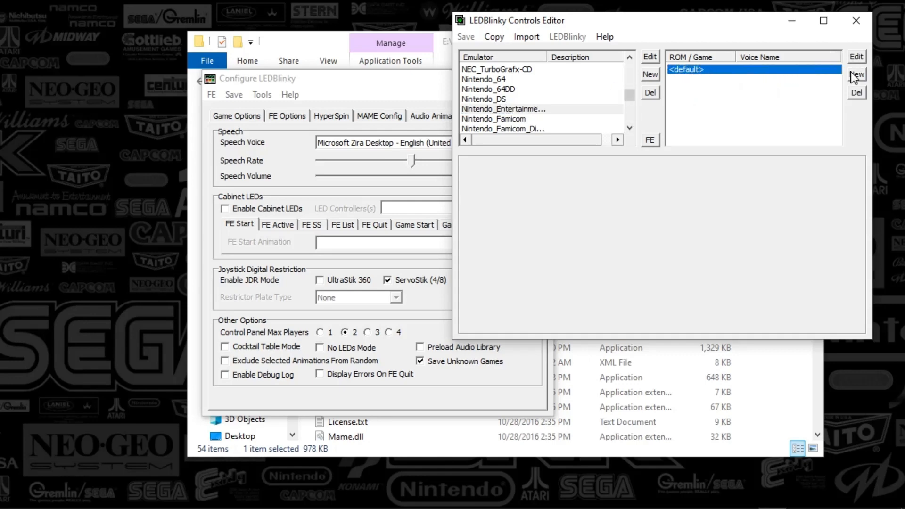
pyautogui.click(857, 57)
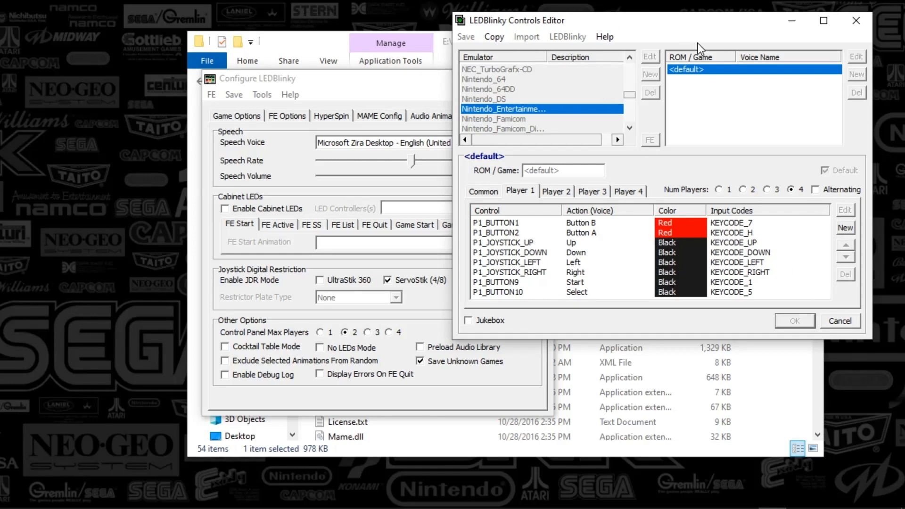
pyautogui.click(834, 326)
# - Select the MAME emulator and inspect the 10yard game's control settings without saving changes
pyautogui.click(548, 88)
pyautogui.scroll(1, 537, 111)
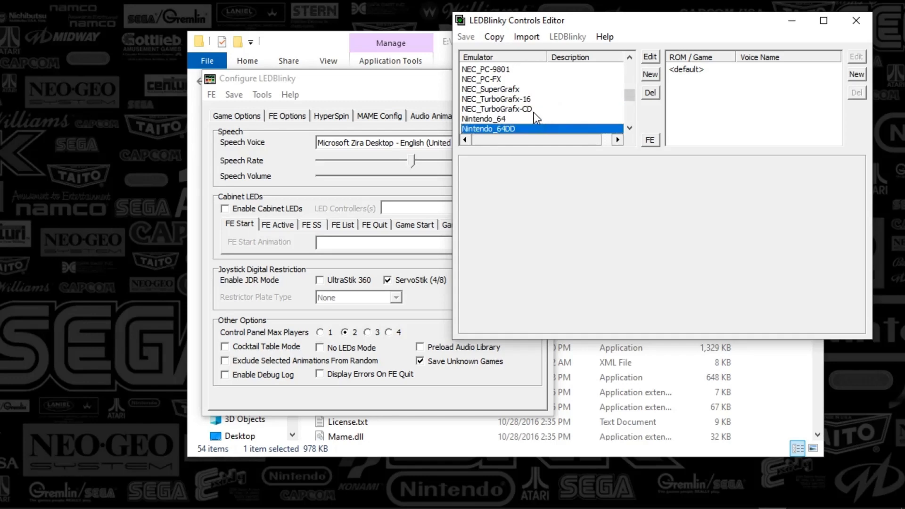
pyautogui.scroll(20, 530, 113)
pyautogui.scroll(-5, 523, 119)
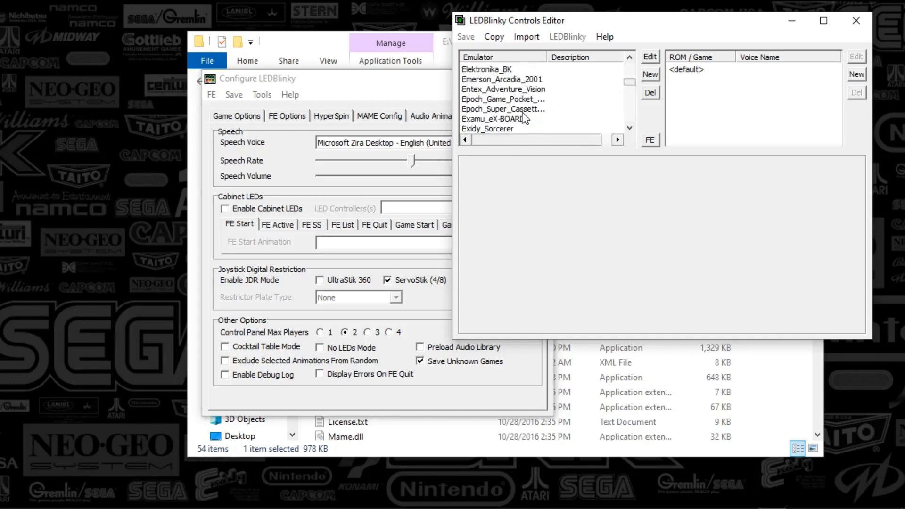
pyautogui.scroll(-8, 525, 118)
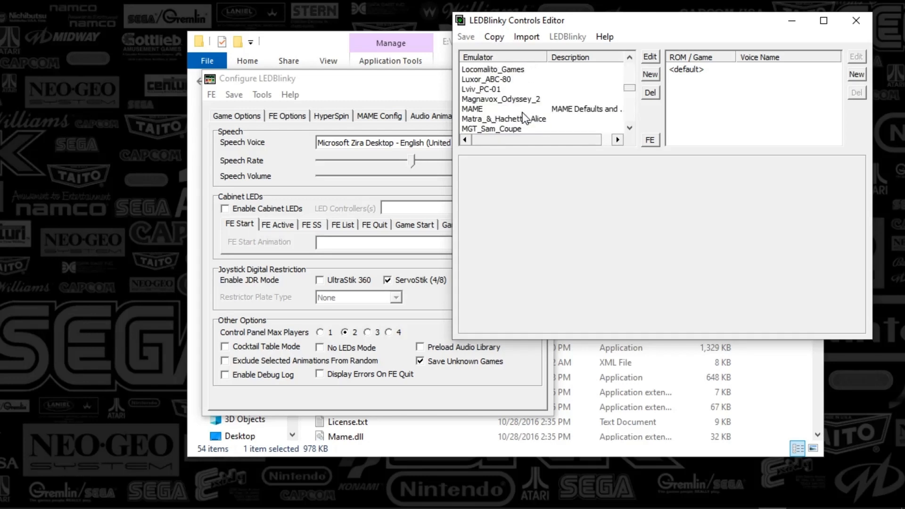
pyautogui.click(499, 106)
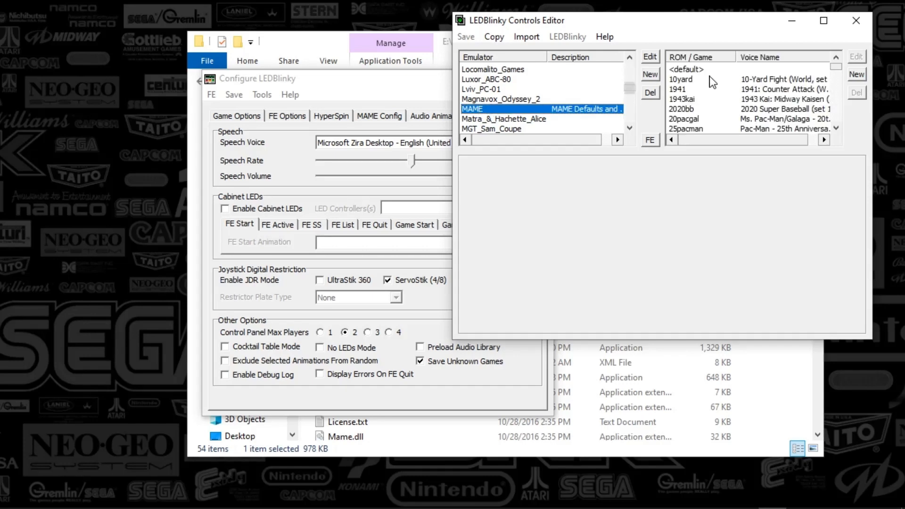
pyautogui.click(696, 80)
pyautogui.click(688, 99)
pyautogui.click(691, 81)
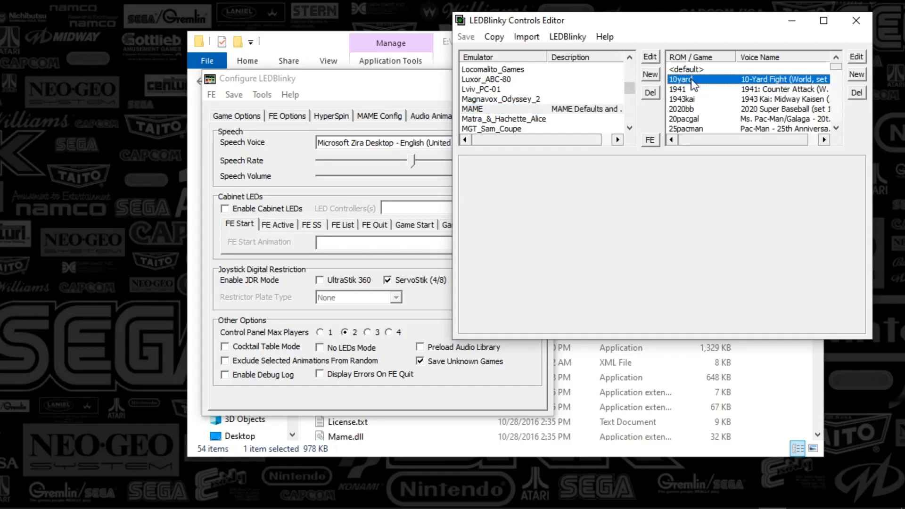
pyautogui.click(855, 57)
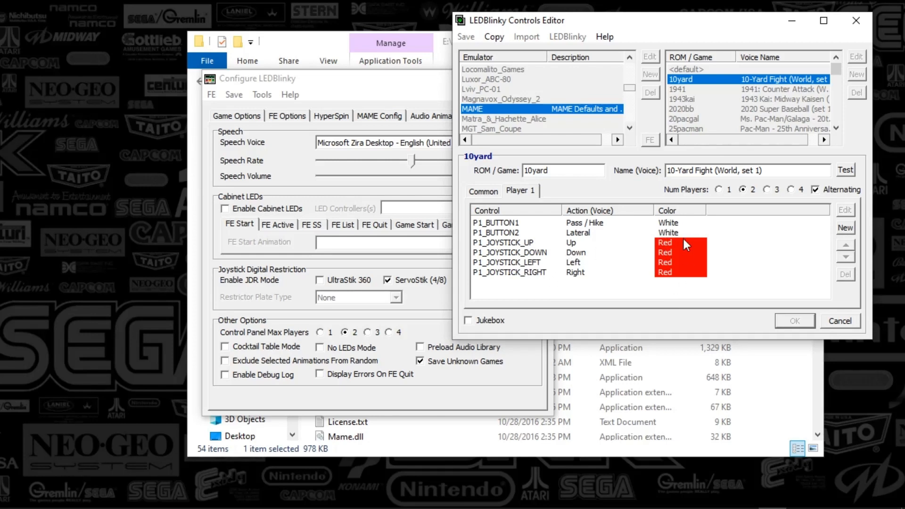
pyautogui.click(840, 321)
pyautogui.click(691, 99)
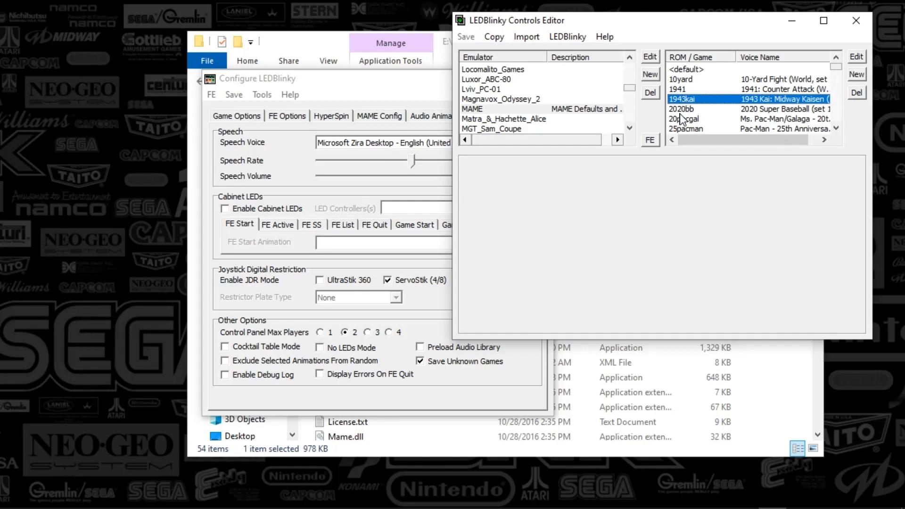
# - Inspect the 1943kai game's Player 1 and Common control settings, cancelling without saving changes
pyautogui.click(855, 57)
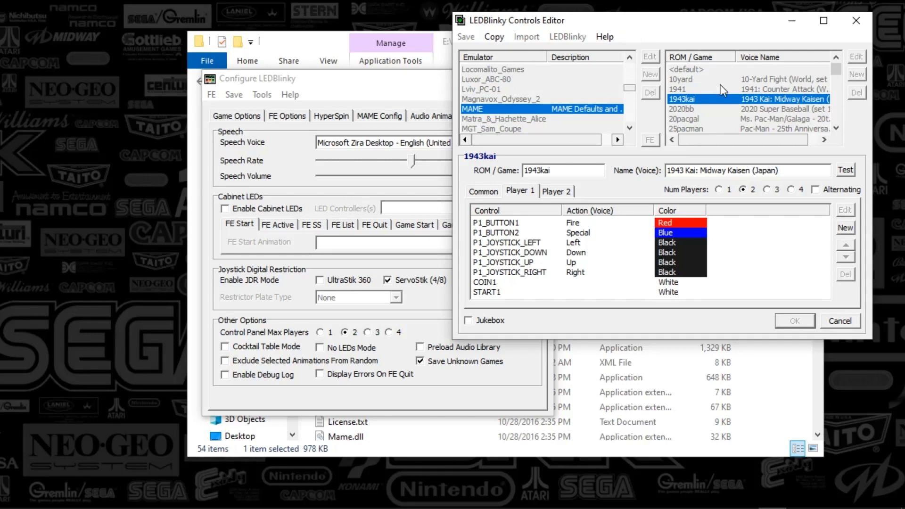
pyautogui.click(847, 323)
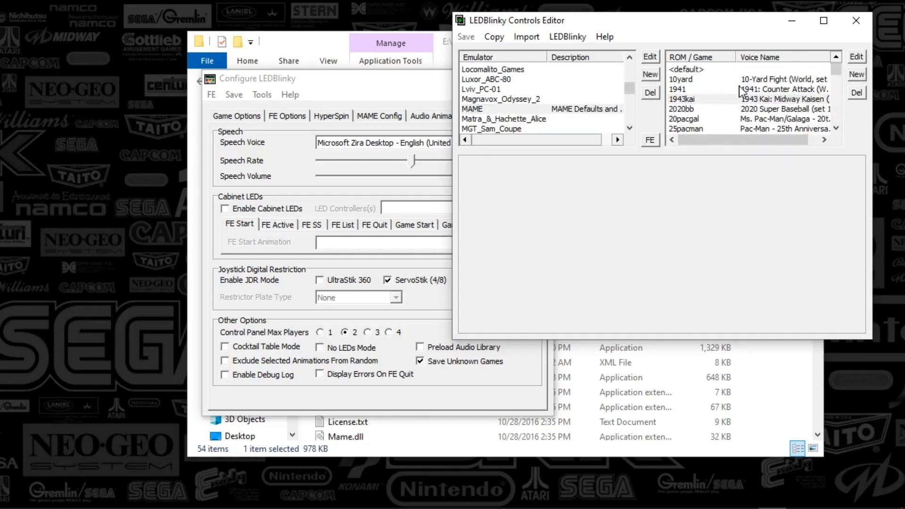
pyautogui.click(856, 57)
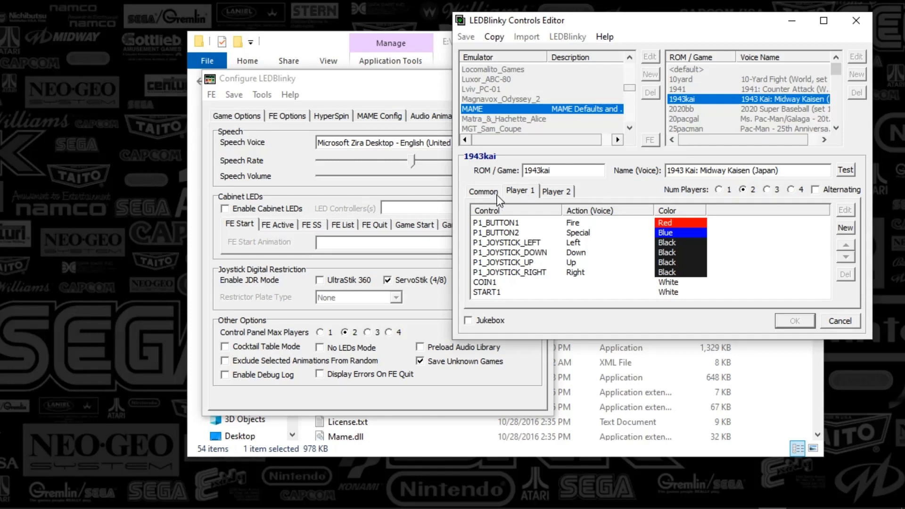
pyautogui.click(483, 191)
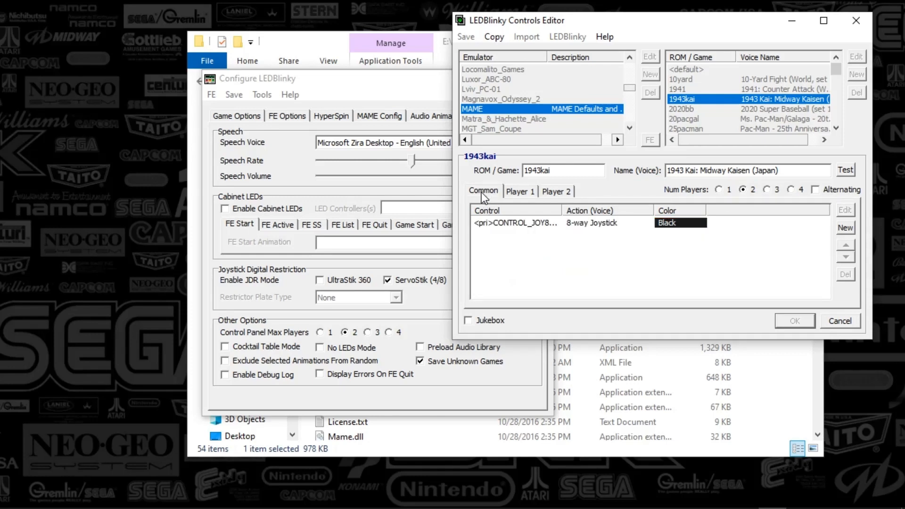
pyautogui.click(517, 192)
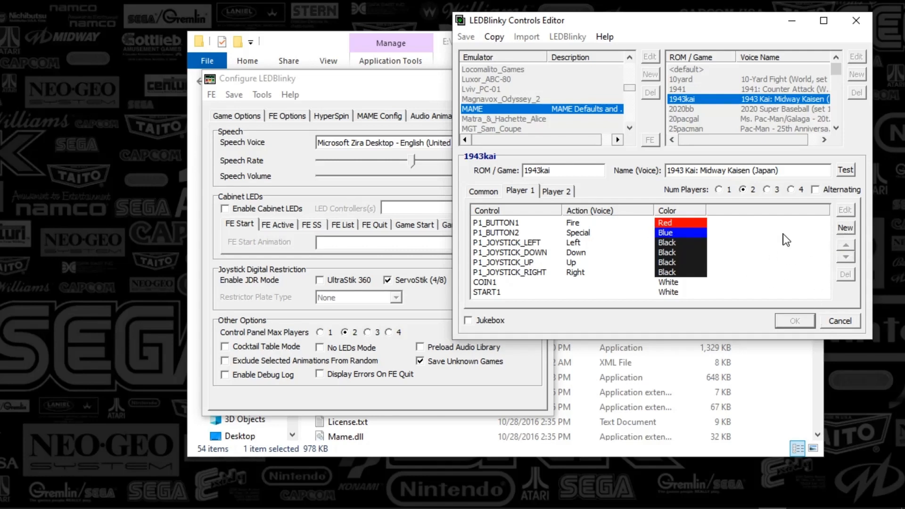
pyautogui.click(840, 322)
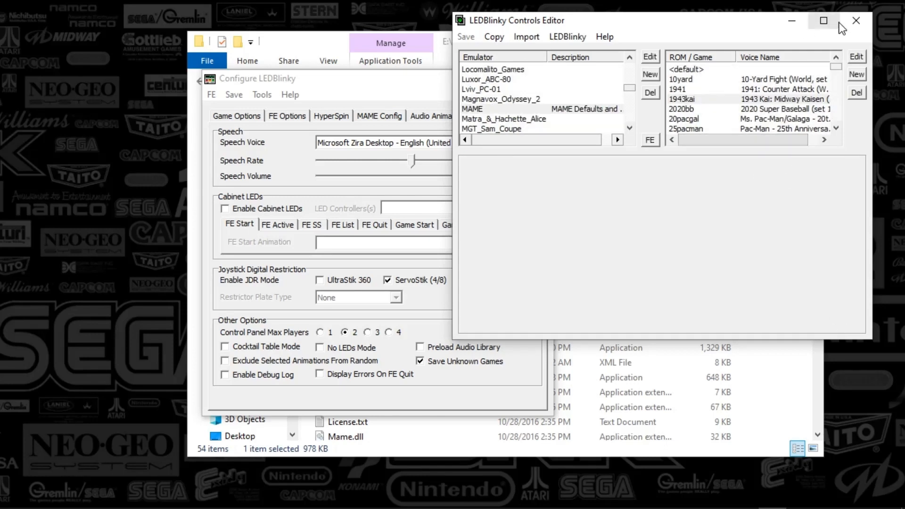
# - Close the Controls Editor window
pyautogui.click(571, 36)
pyautogui.click(734, 186)
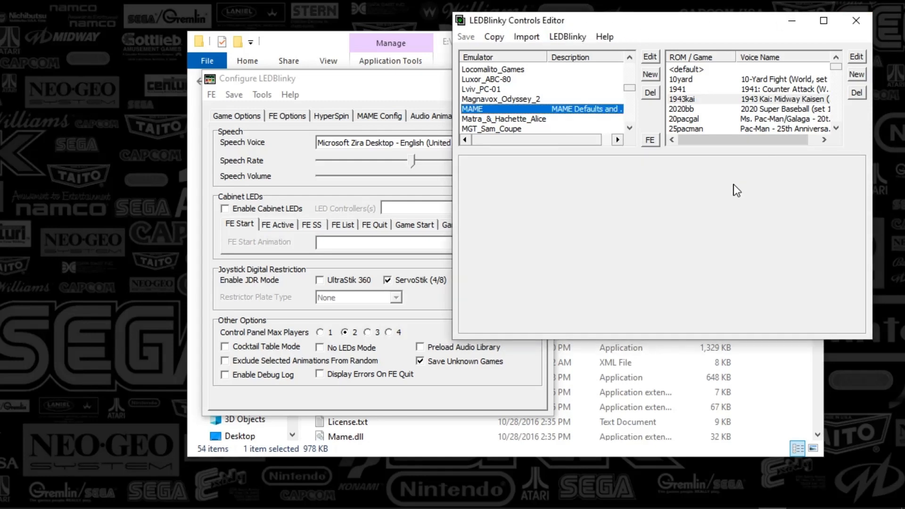
pyautogui.click(863, 23)
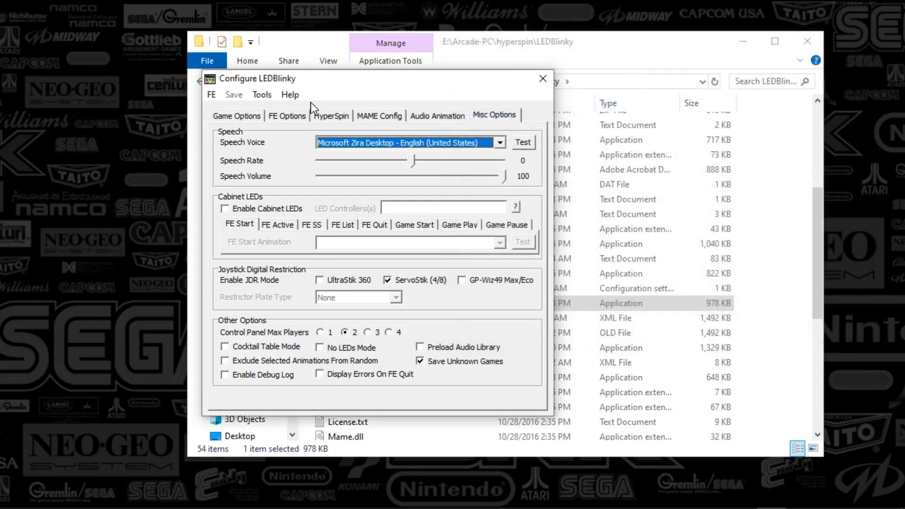
# - Open the LED Animation Editor tool and arrange it beside the Configure LEDBlinky window
pyautogui.click(261, 95)
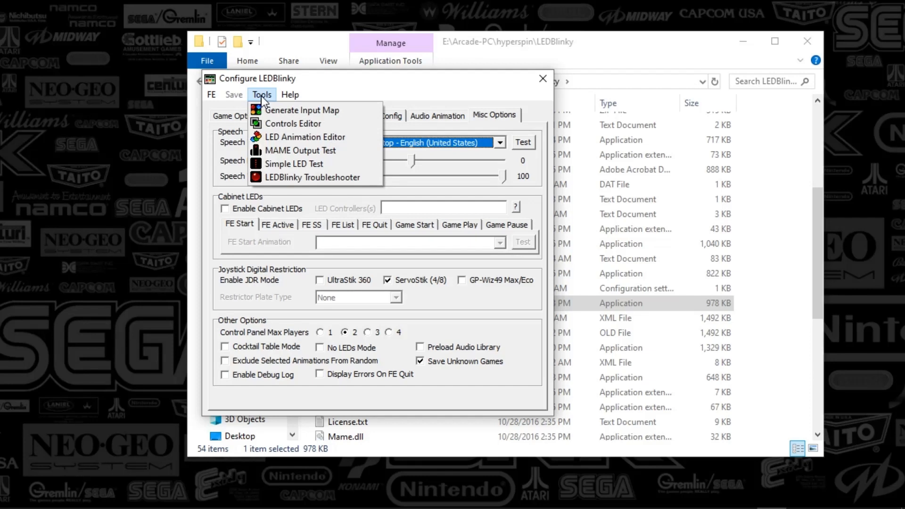
pyautogui.click(295, 136)
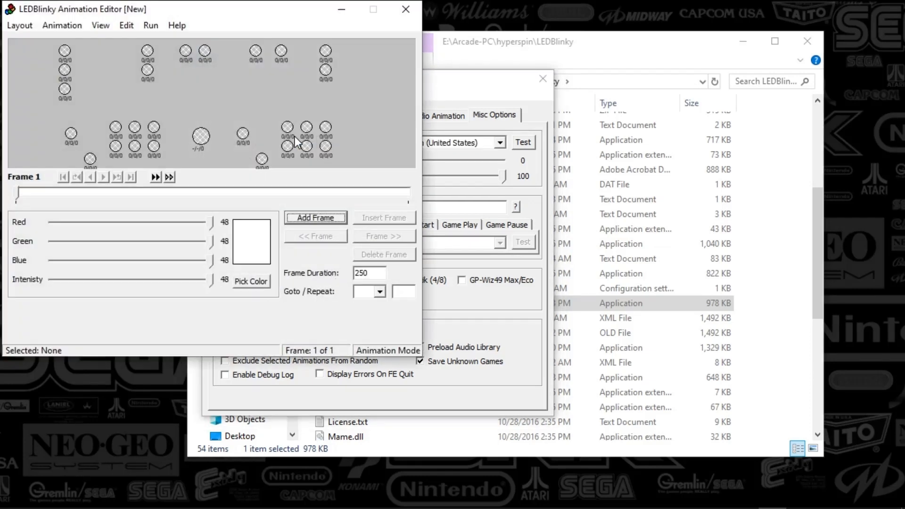
pyautogui.moveTo(183, 10); pyautogui.dragTo(581, 28)
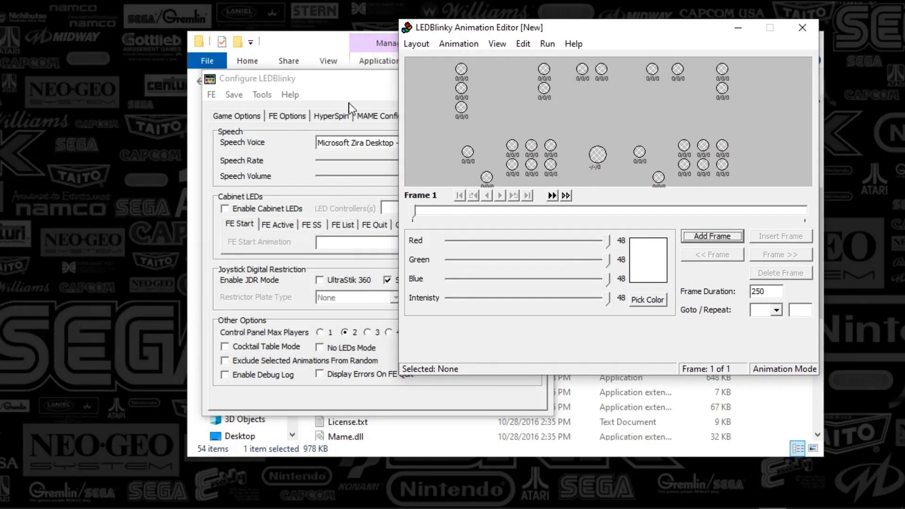
pyautogui.click(293, 81)
pyautogui.click(255, 95)
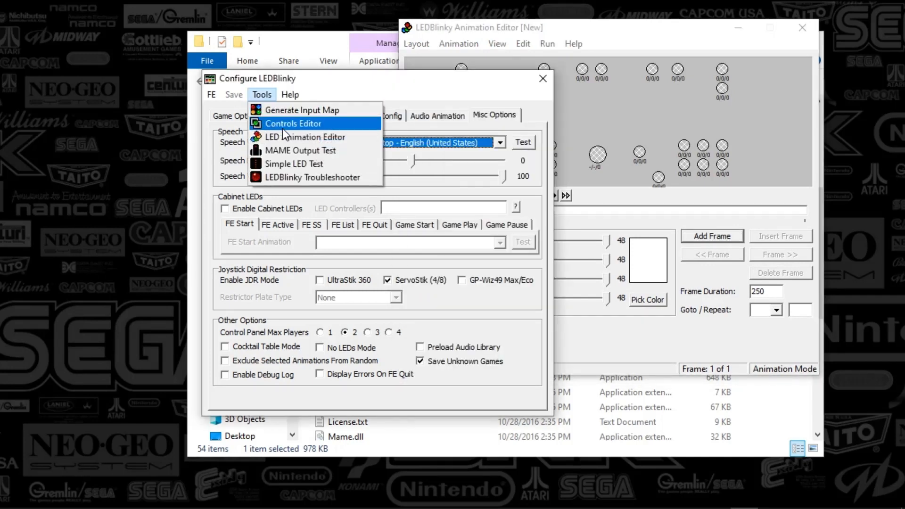
pyautogui.moveTo(463, 83); pyautogui.dragTo(297, 88)
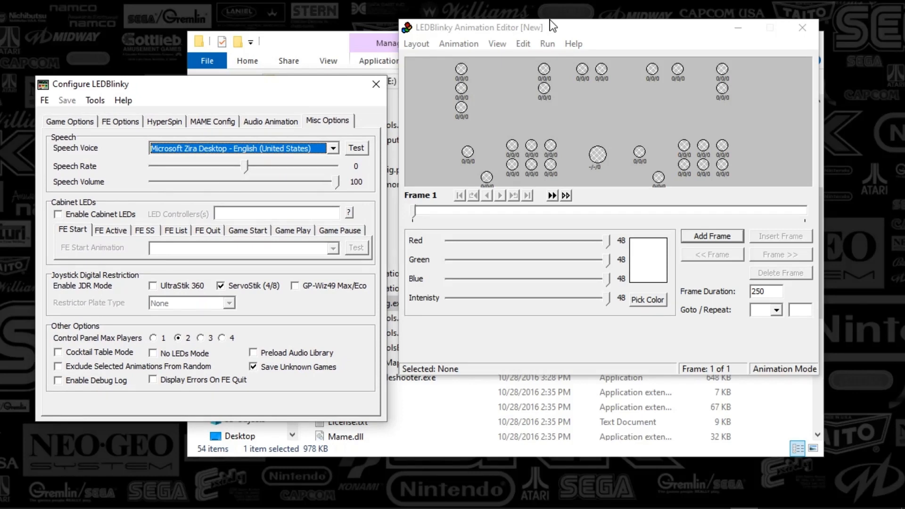
pyautogui.moveTo(553, 26); pyautogui.dragTo(546, 30)
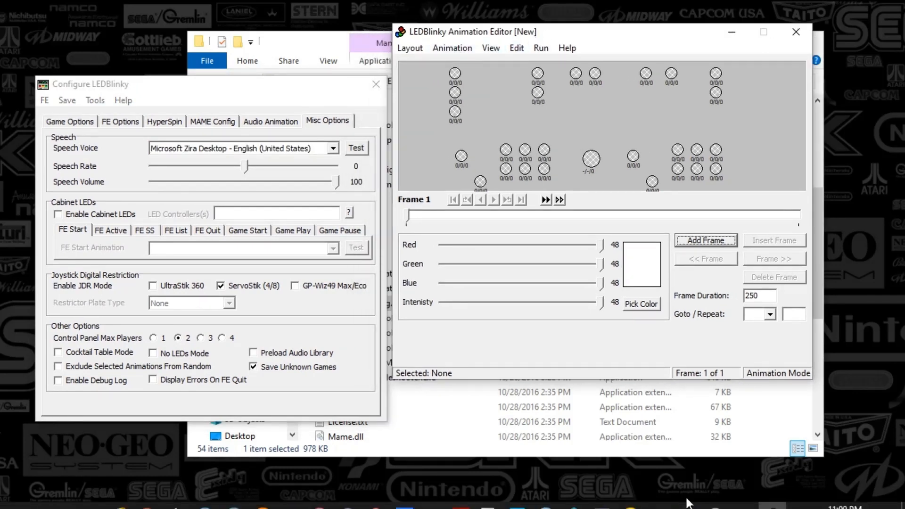
# - Open the Ninja2bceen Panel.lay layout file and select the JOYSTICK3 button to check its controller ports
pyautogui.click(421, 49)
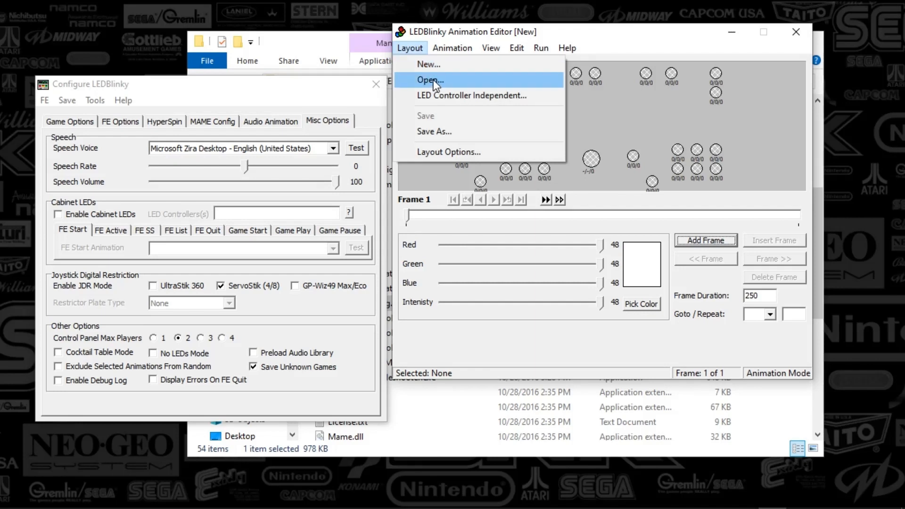
pyautogui.click(433, 81)
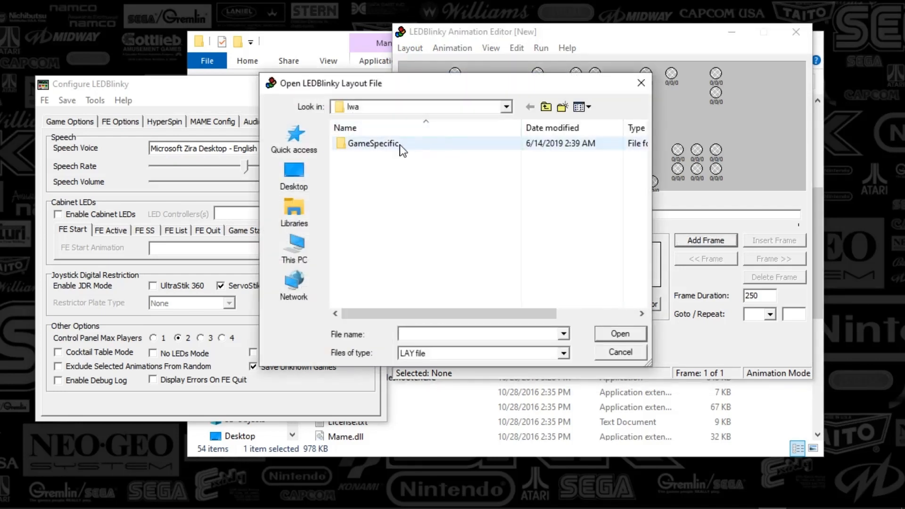
pyautogui.click(545, 106)
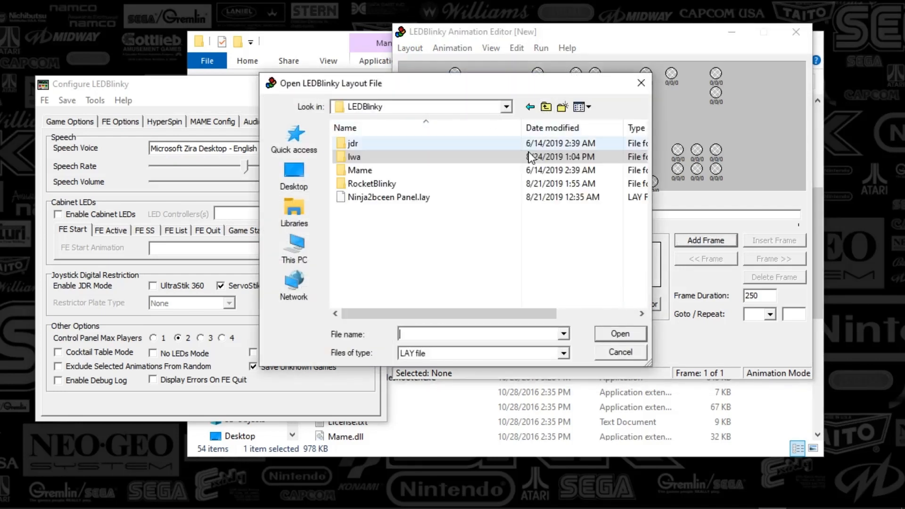
pyautogui.doubleClick(377, 197)
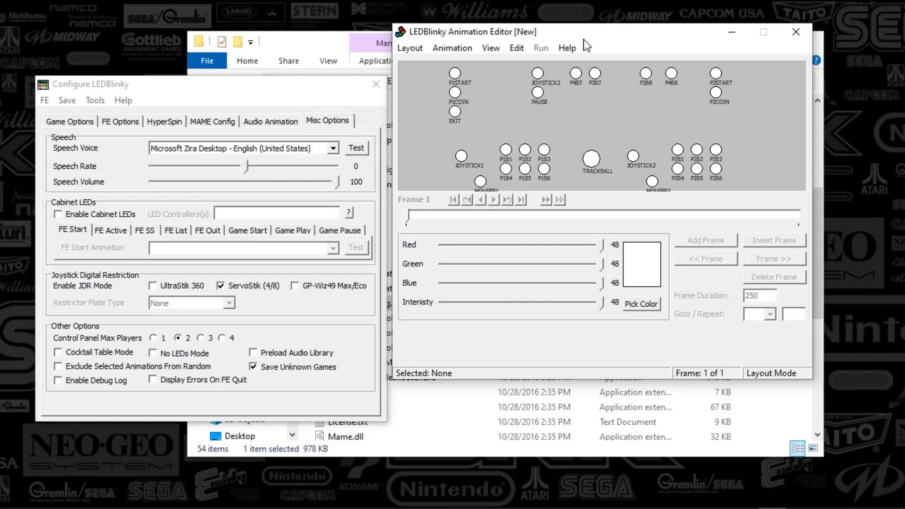
pyautogui.click(408, 49)
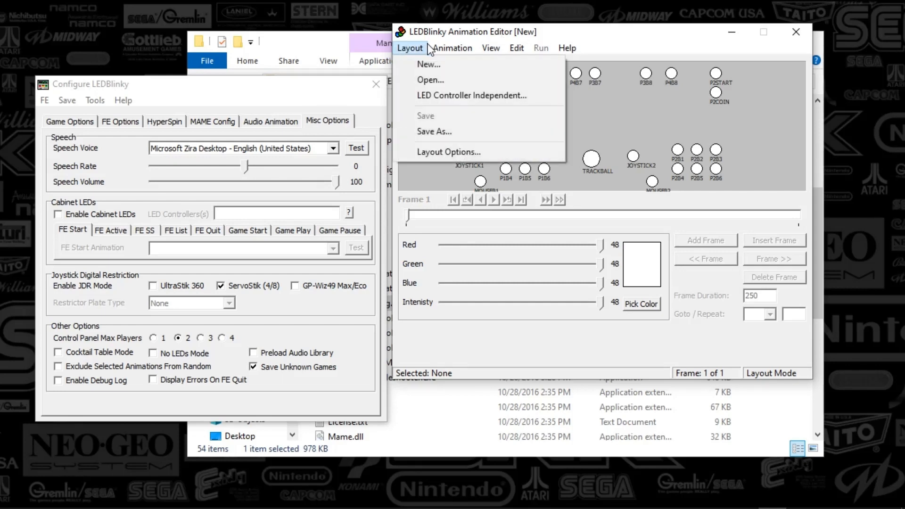
pyautogui.click(621, 54)
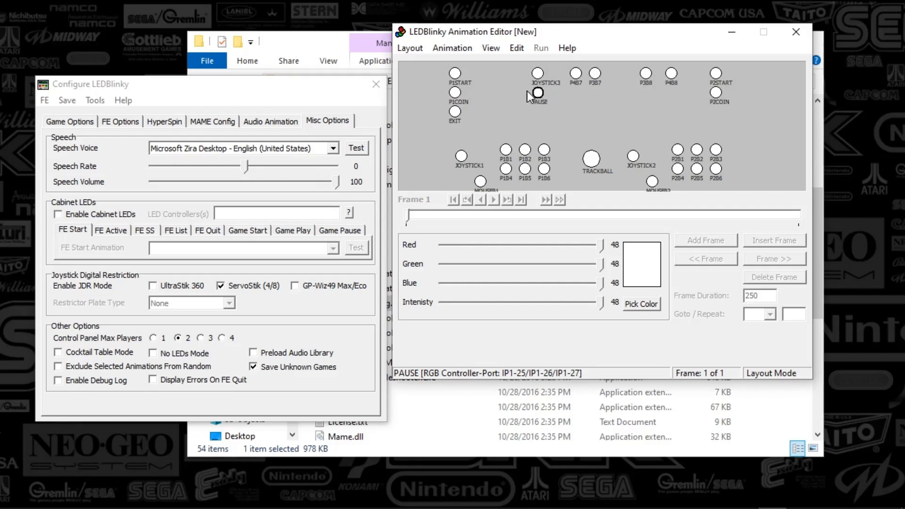
pyautogui.click(539, 75)
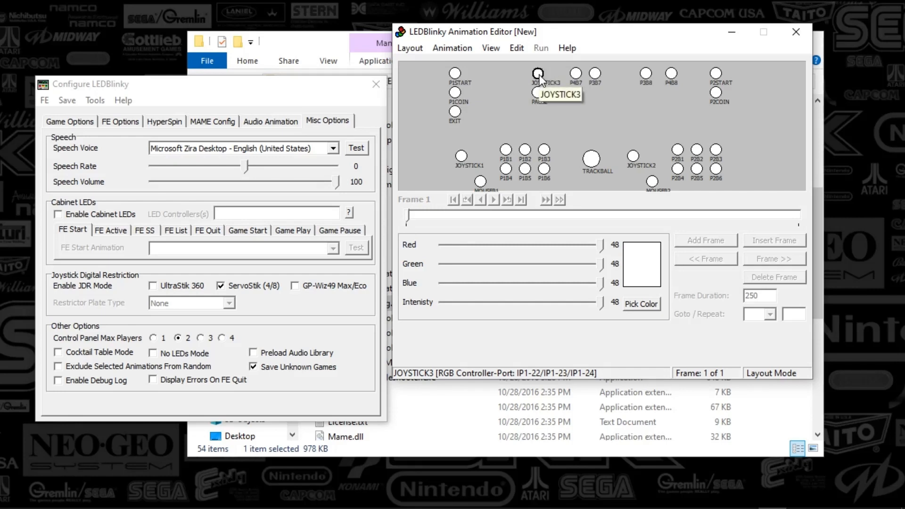
pyautogui.click(410, 49)
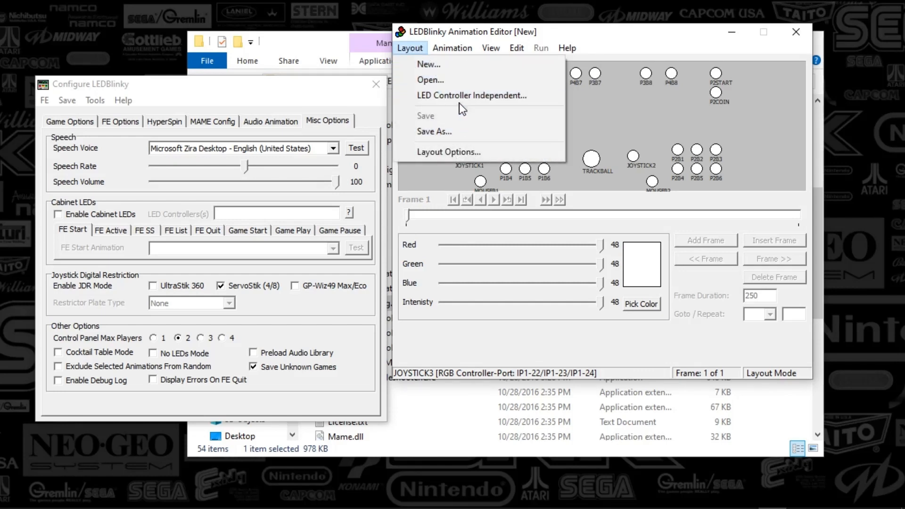
# - Open the Frontend.lwax animation file from the lwa folder
pyautogui.moveTo(450, 47)
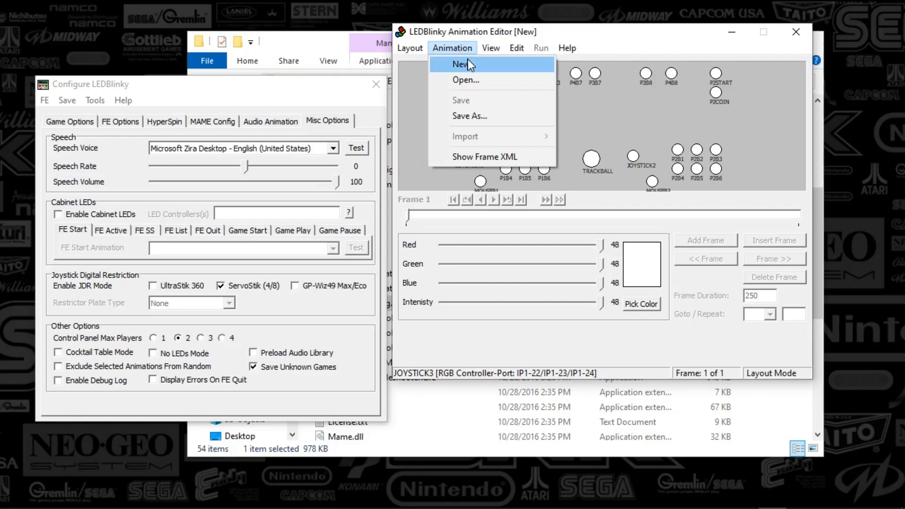
pyautogui.click(477, 84)
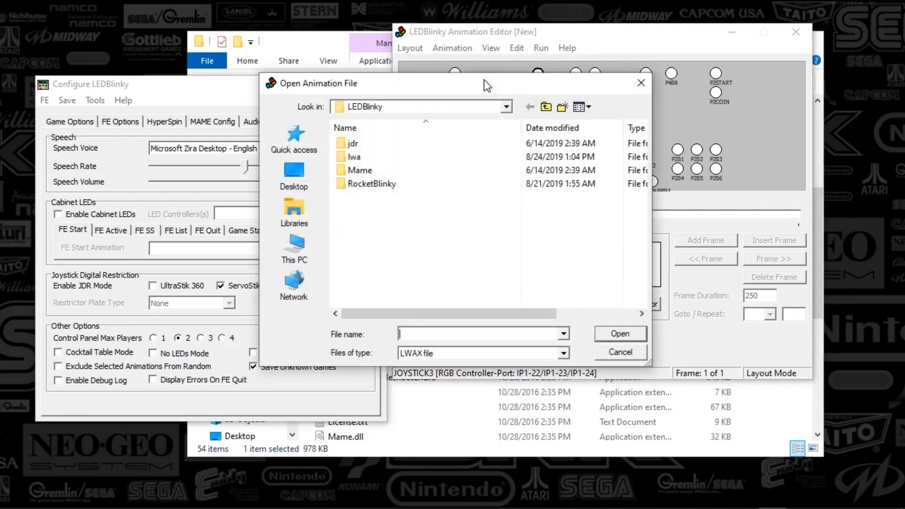
pyautogui.click(356, 146)
pyautogui.doubleClick(355, 143)
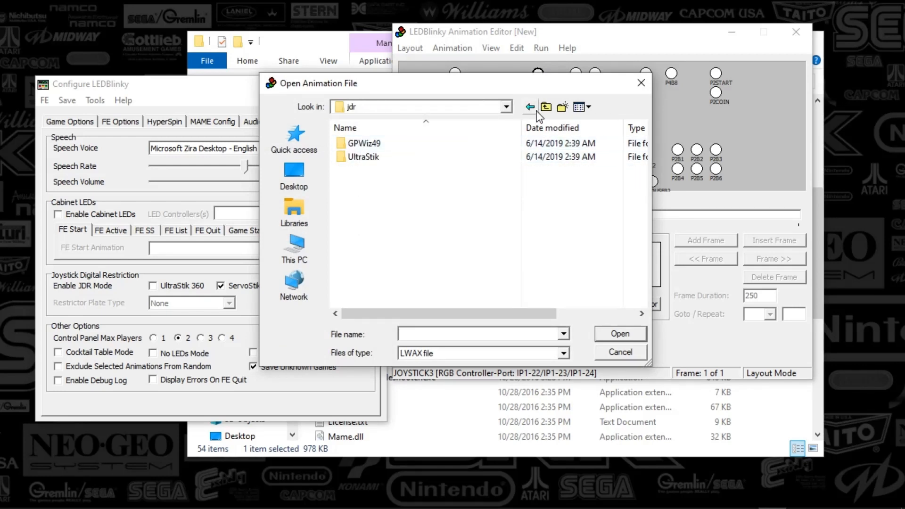
pyautogui.click(545, 107)
pyautogui.click(369, 159)
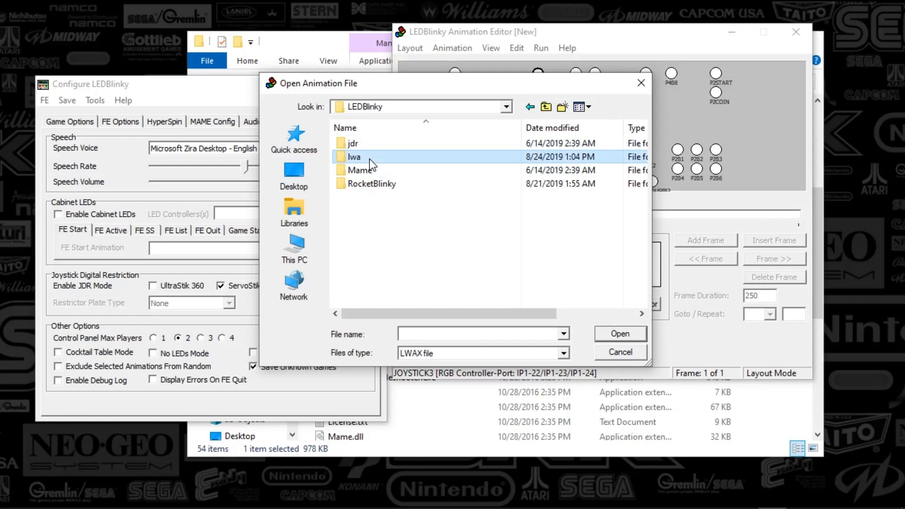
pyautogui.doubleClick(369, 159)
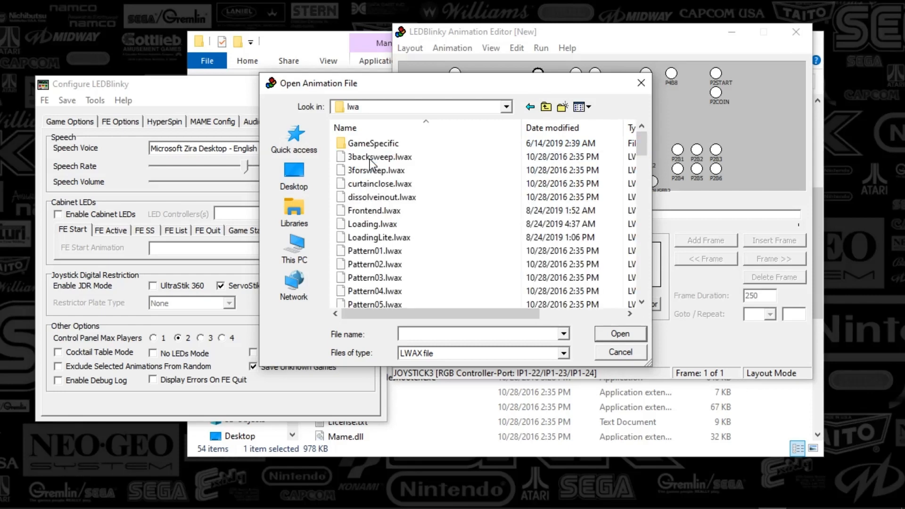
pyautogui.doubleClick(377, 212)
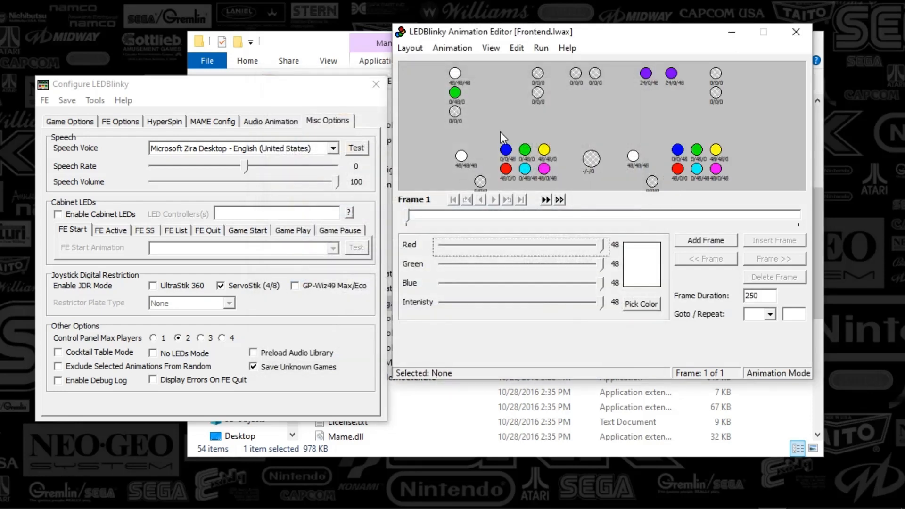
# - Run the Frontend animation on the cabinet LEDs, then stop it
pyautogui.moveTo(553, 31); pyautogui.dragTo(437, 42)
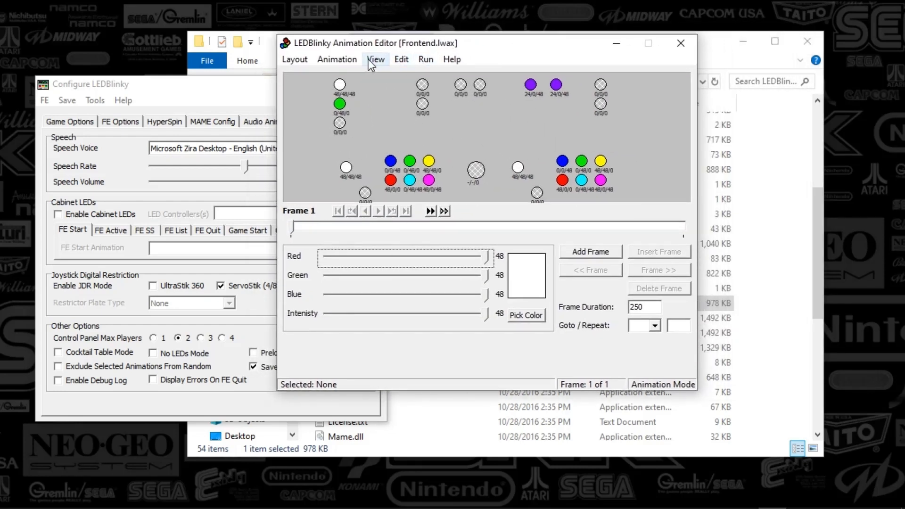
pyautogui.click(426, 59)
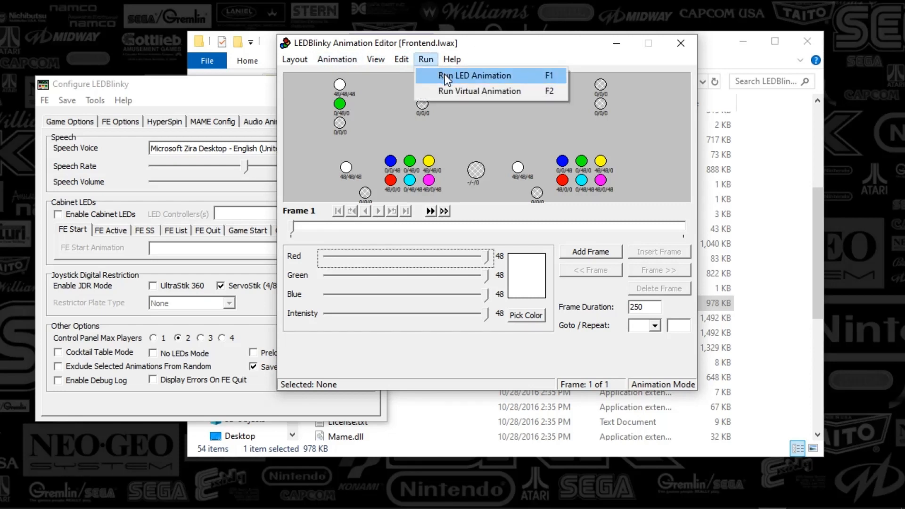
pyautogui.click(445, 76)
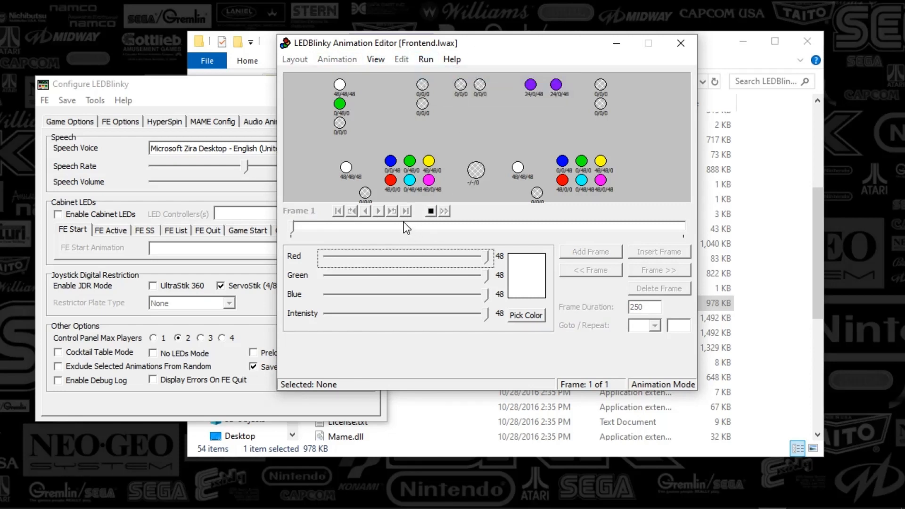
pyautogui.click(430, 212)
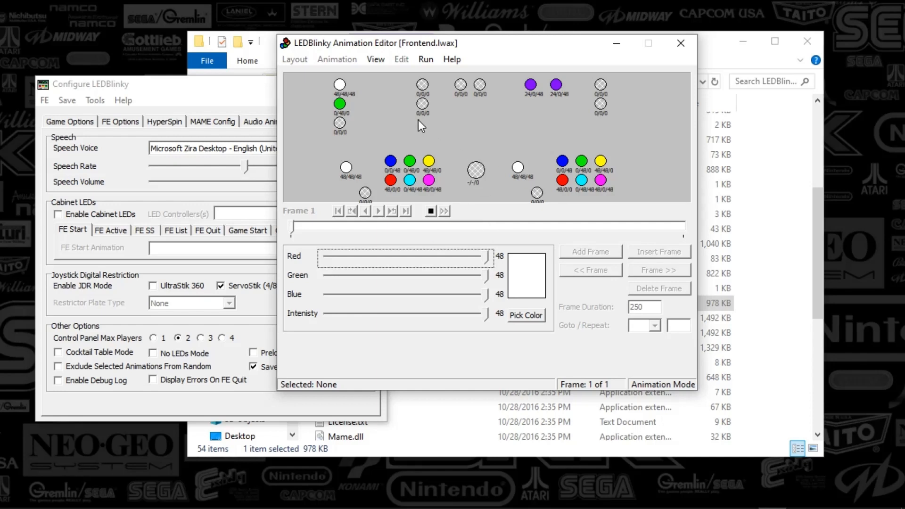
pyautogui.click(431, 212)
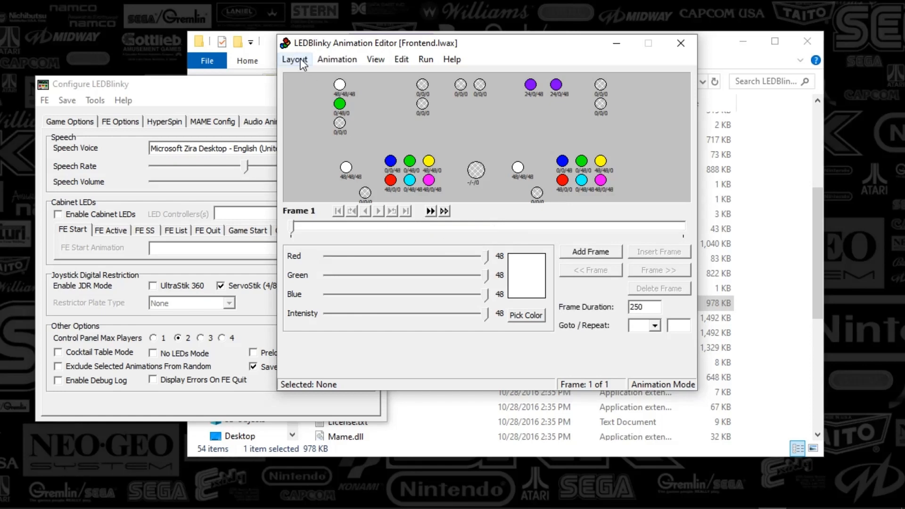
# - Open the Start Up.lwax animation file from the lwa folder
pyautogui.click(332, 59)
pyautogui.click(346, 91)
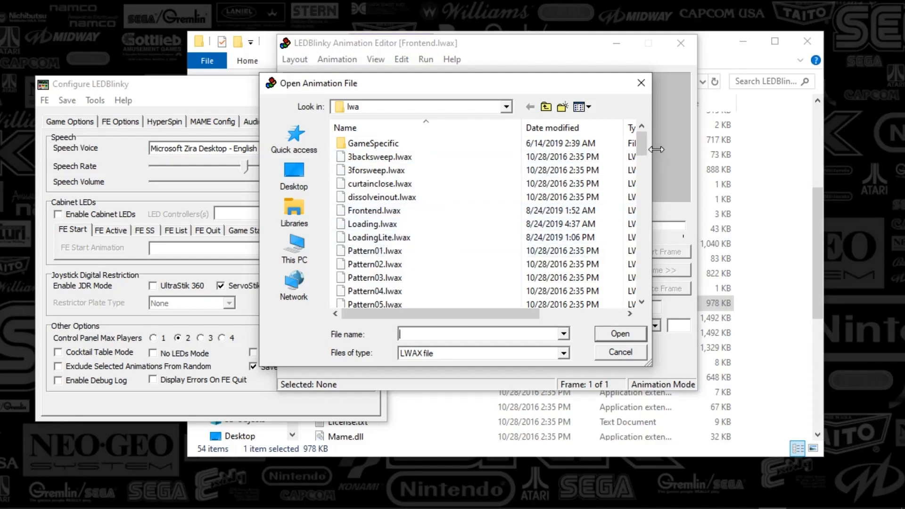
pyautogui.moveTo(642, 156); pyautogui.dragTo(646, 298)
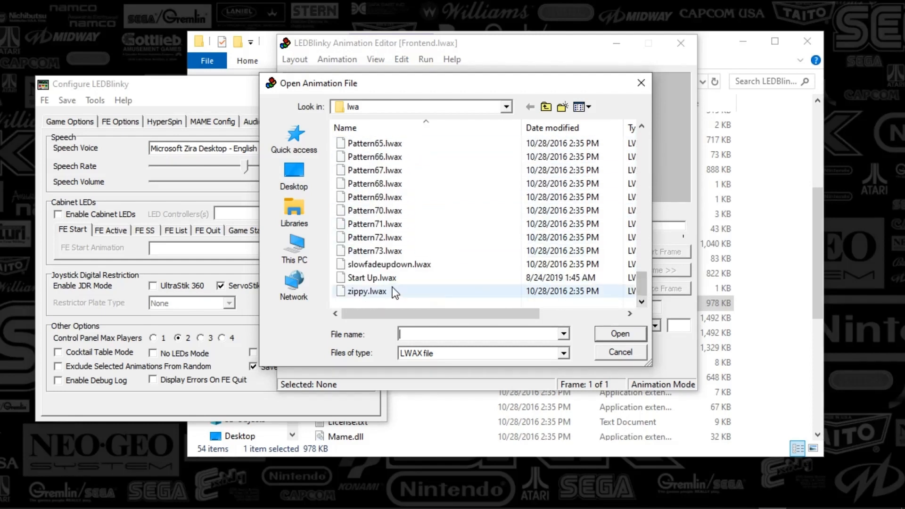
pyautogui.doubleClick(377, 278)
# - Run the Start Up animation on the cabinet LEDs, then stop it
pyautogui.click(426, 59)
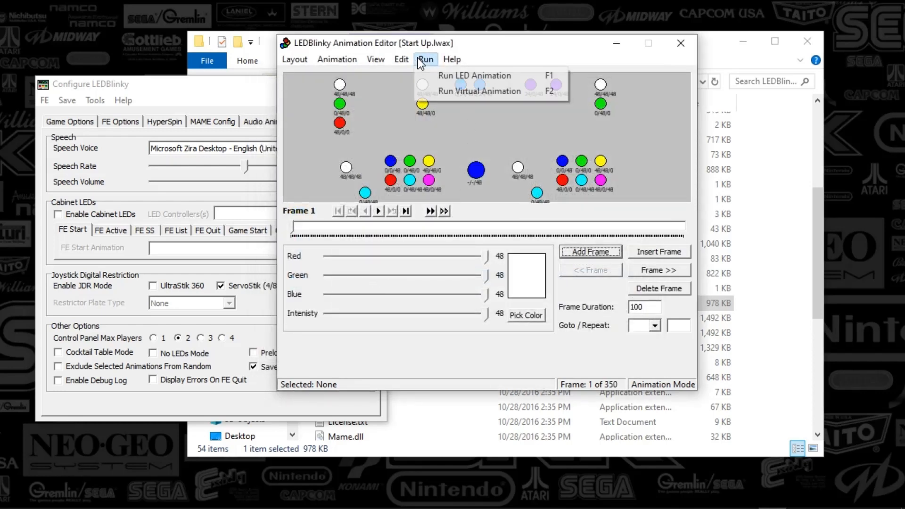
pyautogui.click(438, 76)
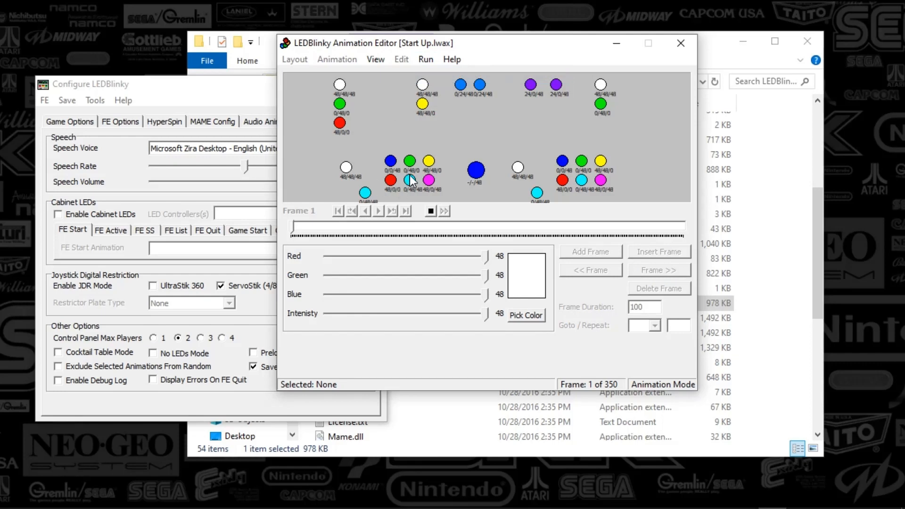
pyautogui.click(430, 211)
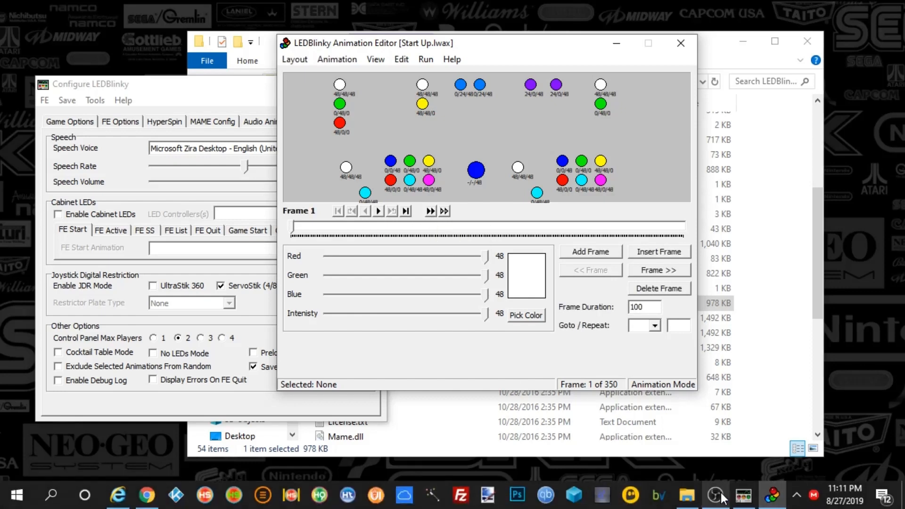
# - Step through the Start Up animation's frames using the frame controls and the frame slider
pyautogui.click(405, 212)
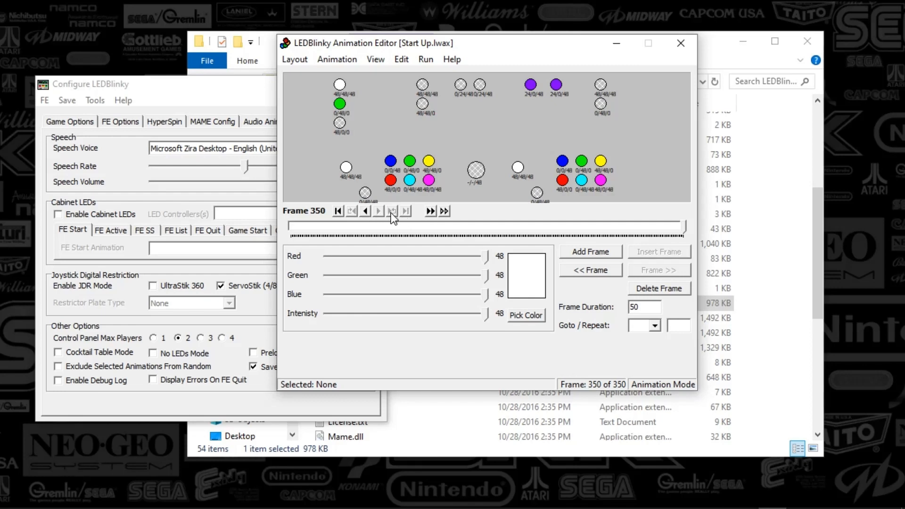
pyautogui.click(338, 212)
pyautogui.click(377, 215)
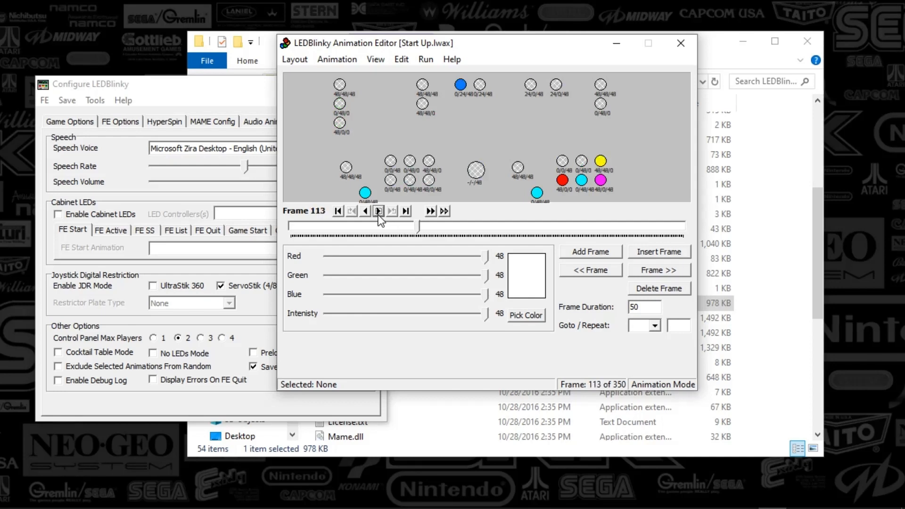
pyautogui.click(378, 211)
pyautogui.click(378, 211)
pyautogui.click(378, 211)
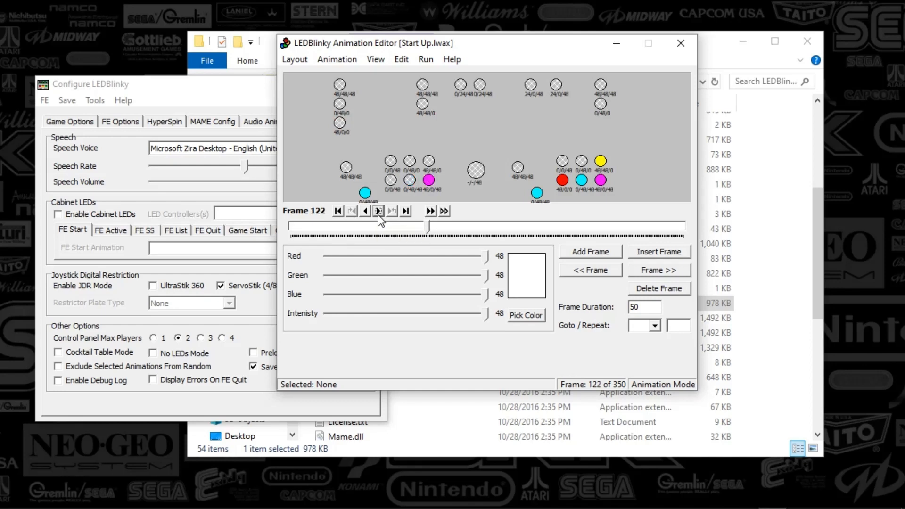
pyautogui.click(379, 211)
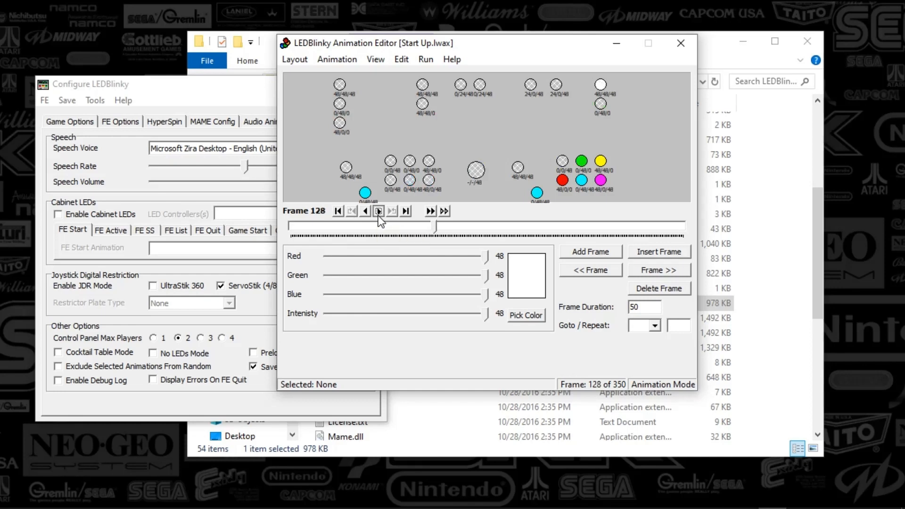
pyautogui.click(378, 210)
pyautogui.click(379, 211)
pyautogui.click(440, 227)
pyautogui.moveTo(439, 228); pyautogui.dragTo(688, 225)
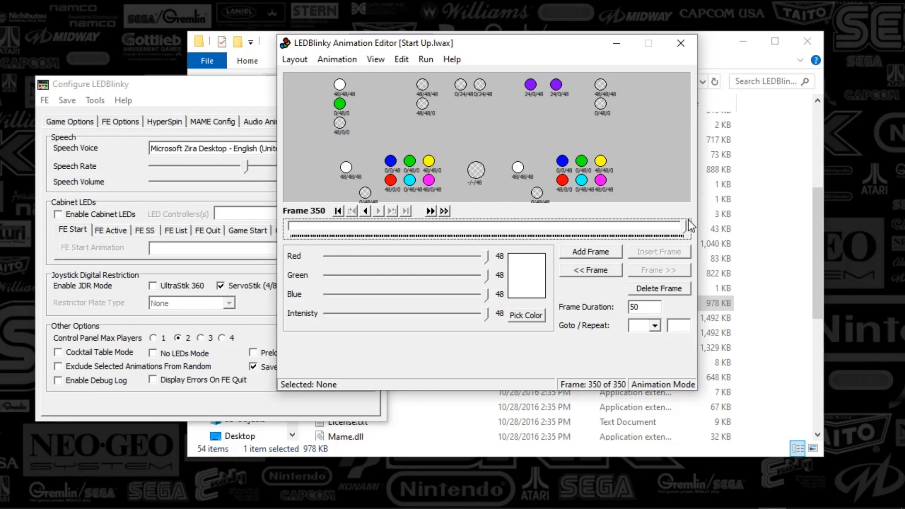
pyautogui.moveTo(685, 226); pyautogui.dragTo(279, 239)
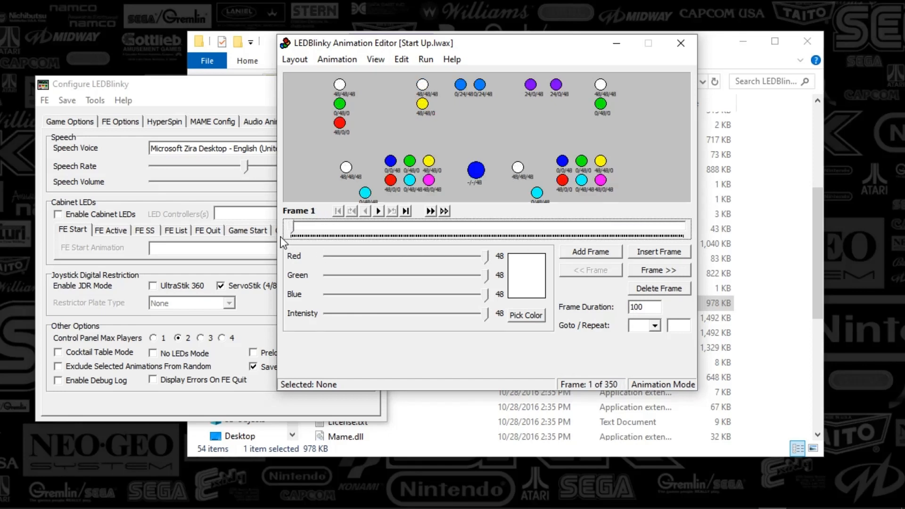
# - Create a new blank animation
pyautogui.click(325, 60)
pyautogui.click(337, 59)
pyautogui.click(346, 59)
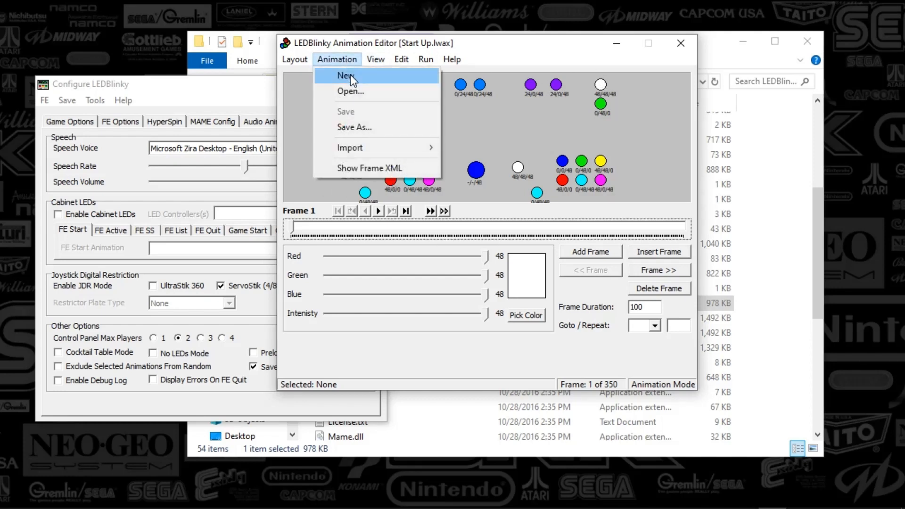
pyautogui.click(350, 75)
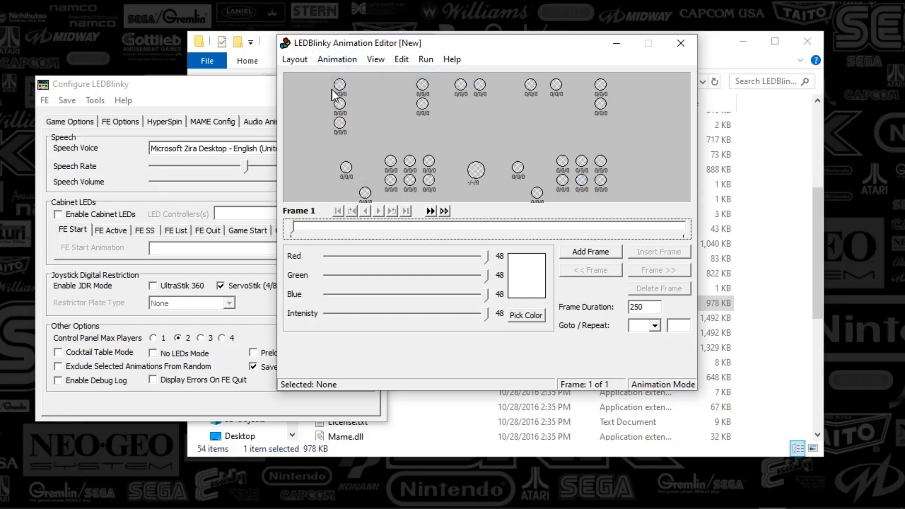
# - Select the trackball LED and set its color to blue in the first frame
pyautogui.click(476, 171)
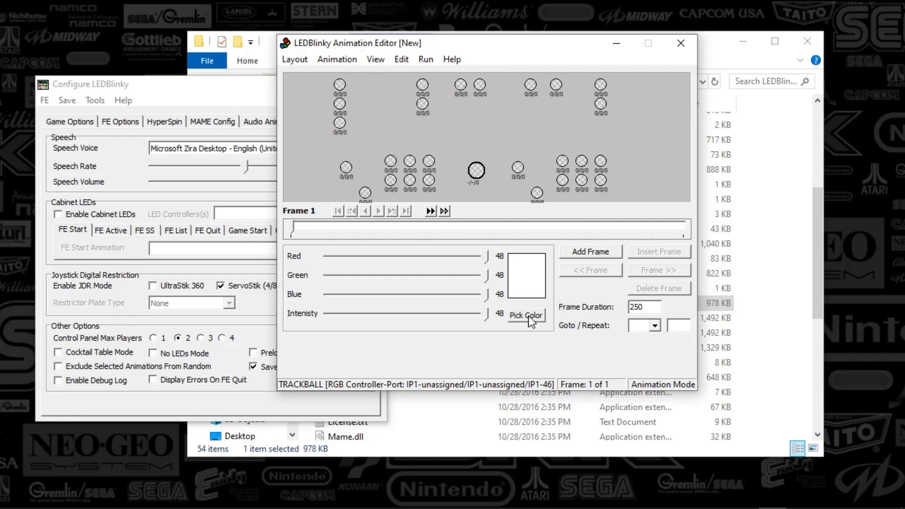
pyautogui.click(528, 316)
pyautogui.click(462, 181)
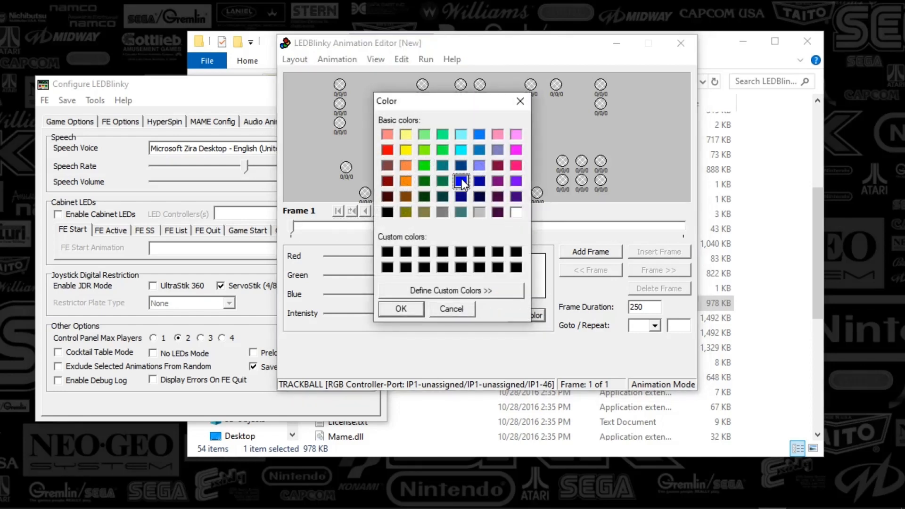
pyautogui.click(420, 291)
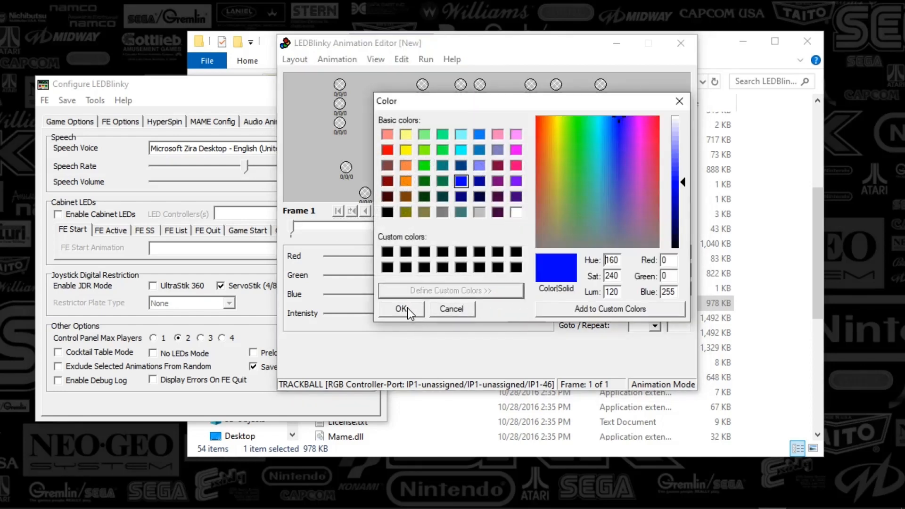
pyautogui.click(402, 309)
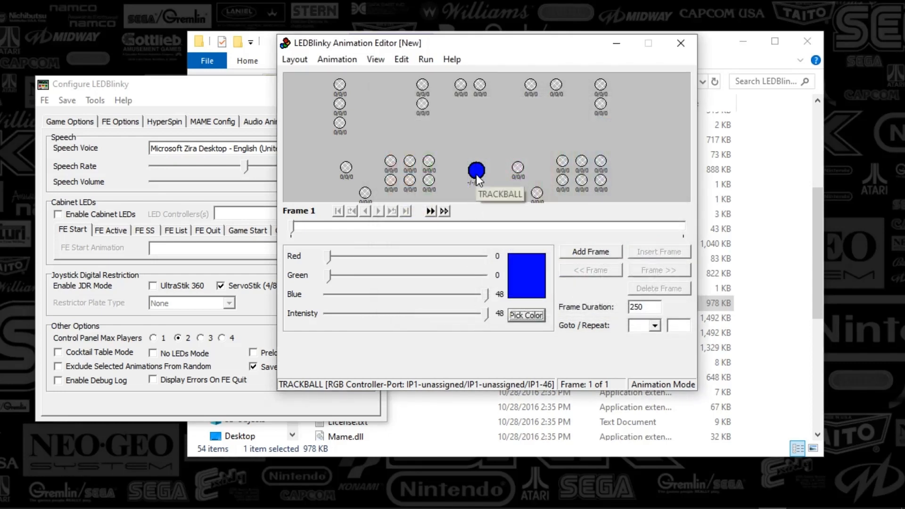
# - Add a second frame and pick green as the current LED color
pyautogui.click(591, 252)
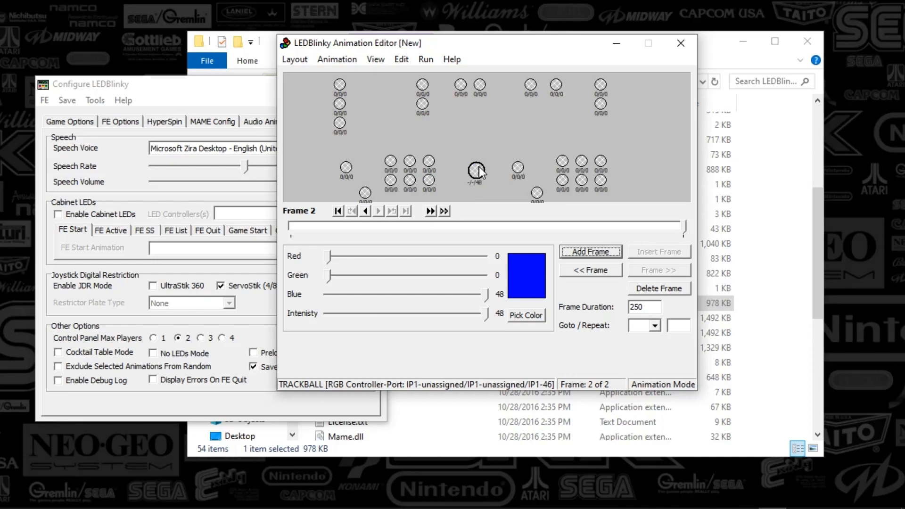
pyautogui.click(524, 315)
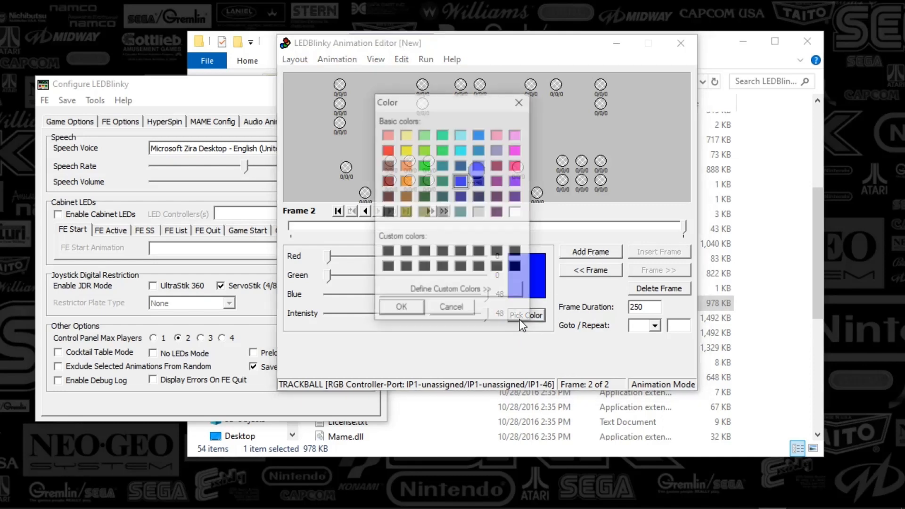
pyautogui.click(516, 213)
pyautogui.click(417, 307)
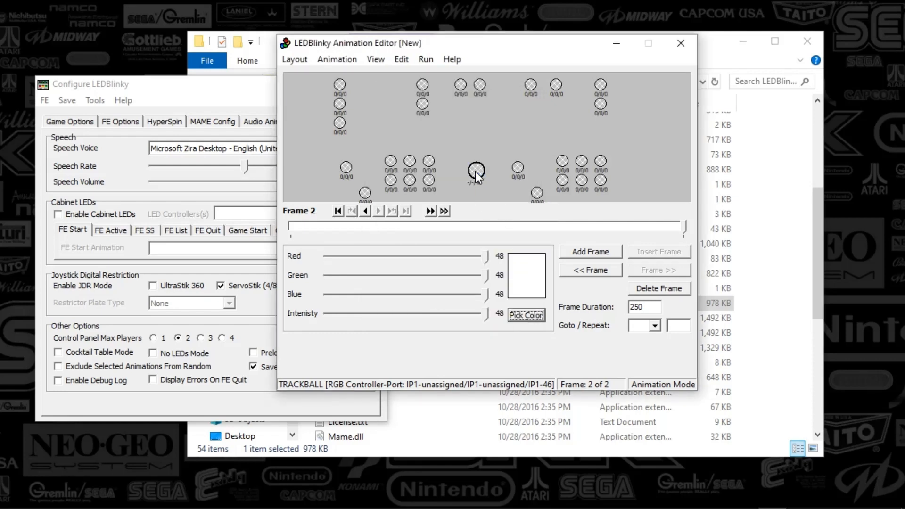
pyautogui.click(525, 315)
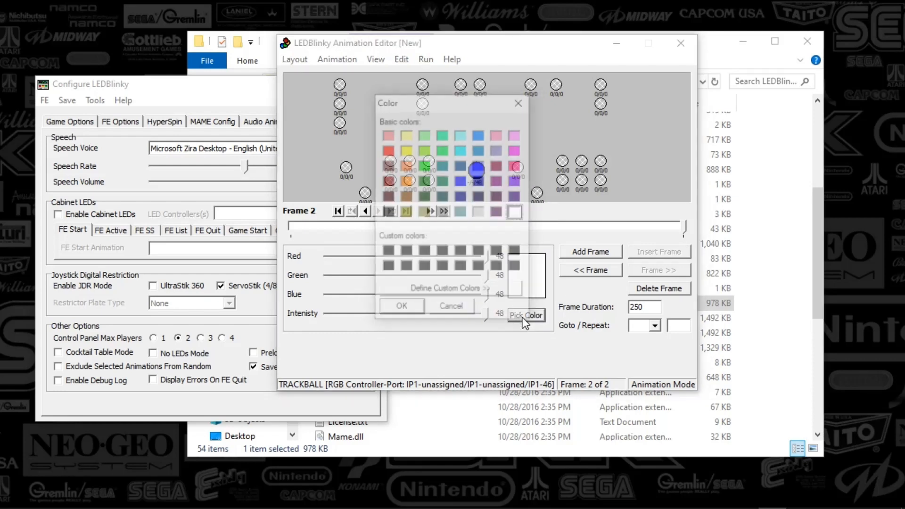
pyautogui.click(424, 165)
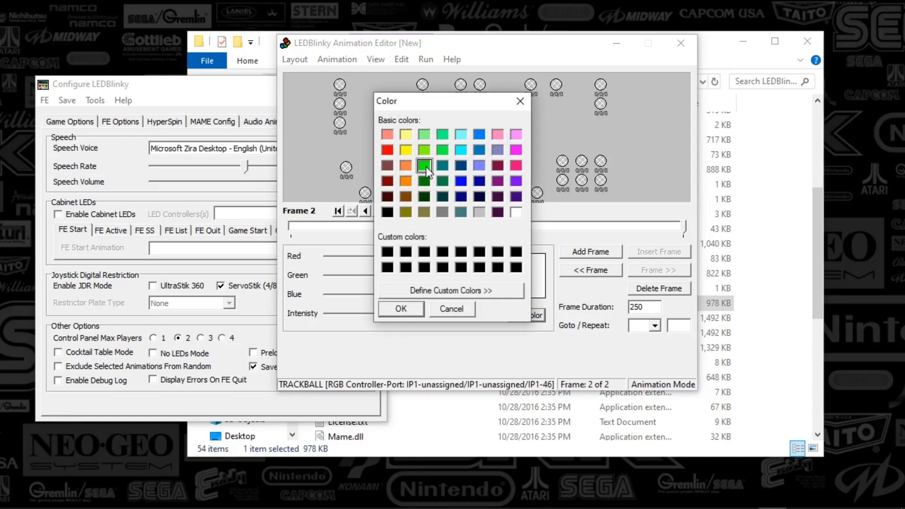
pyautogui.click(400, 309)
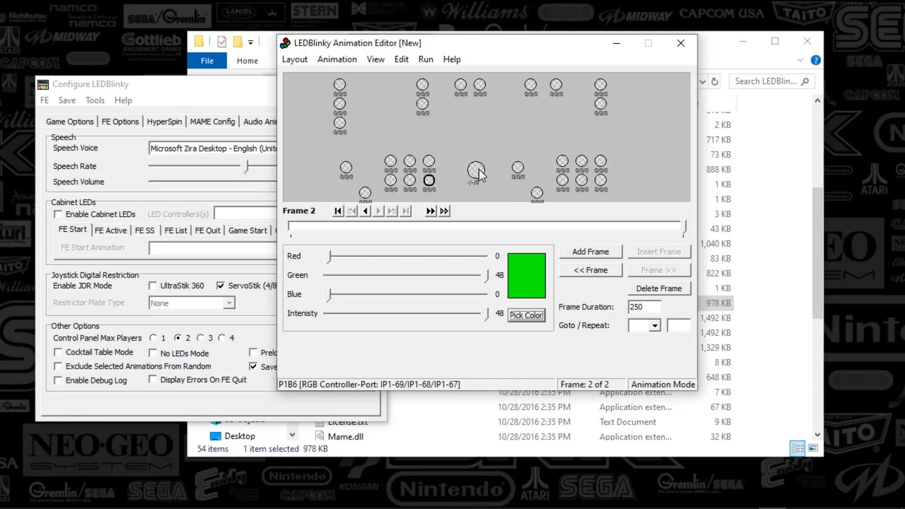
# - In frame 2, set the P1B1 and P1B2 button LEDs to the green color
pyautogui.click(365, 210)
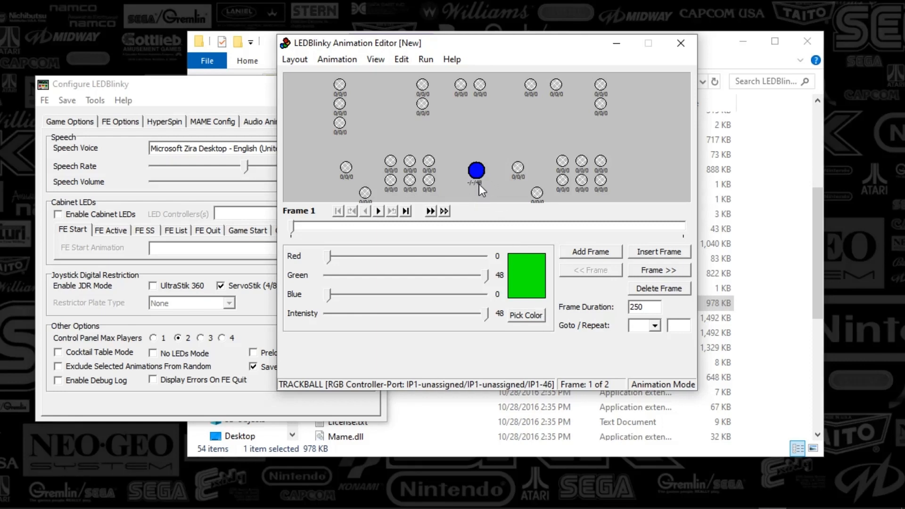
pyautogui.click(527, 316)
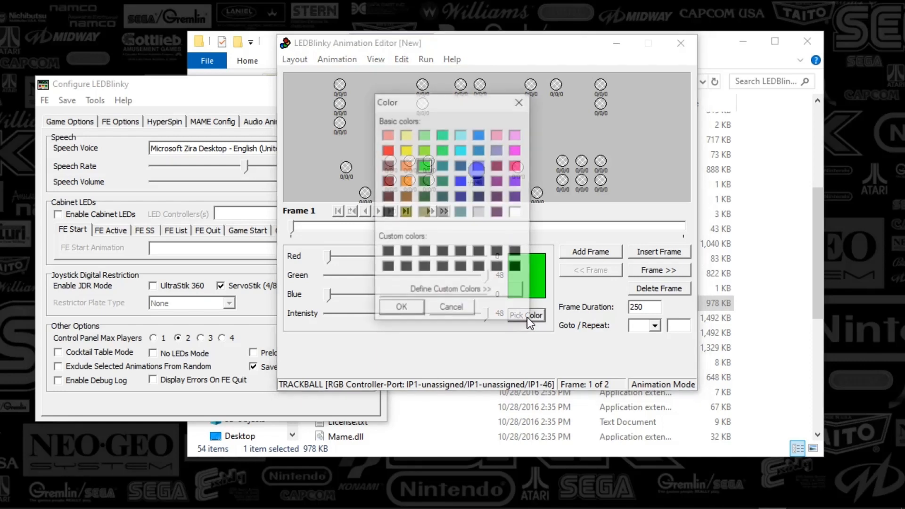
pyautogui.click(418, 309)
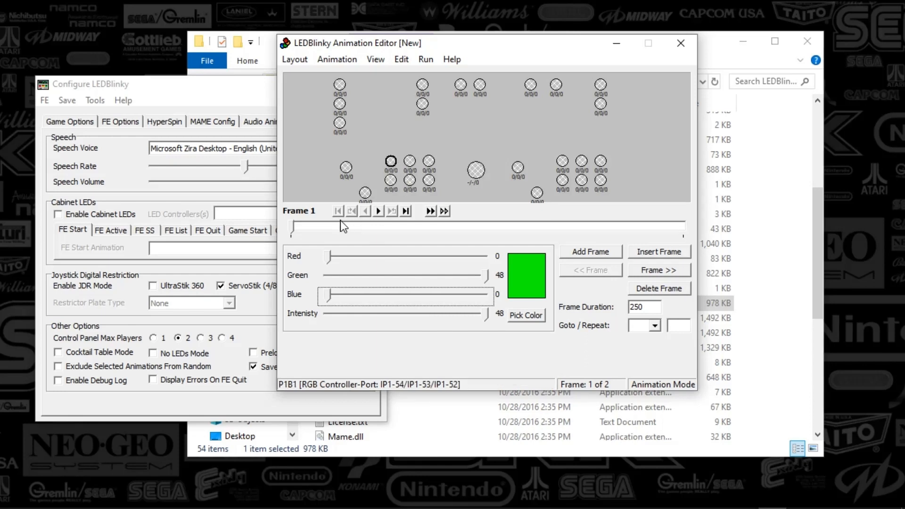
pyautogui.click(380, 211)
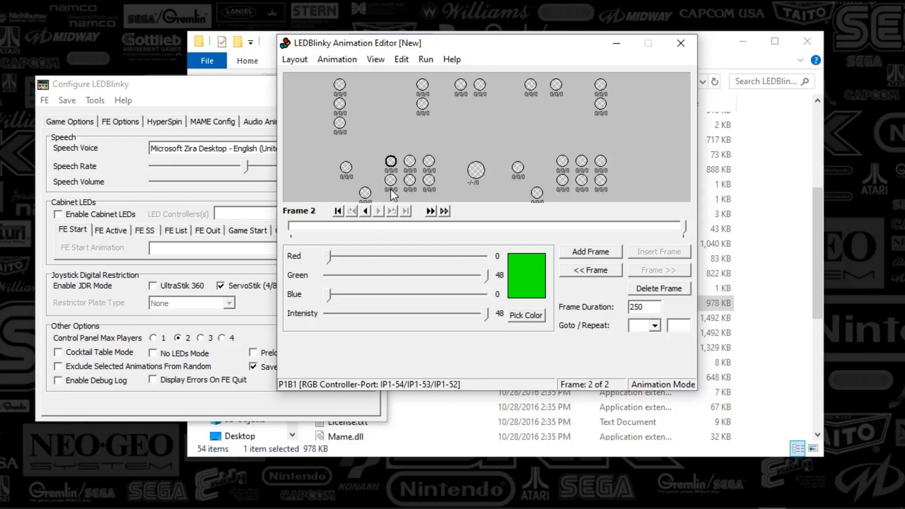
pyautogui.rightClick(391, 164)
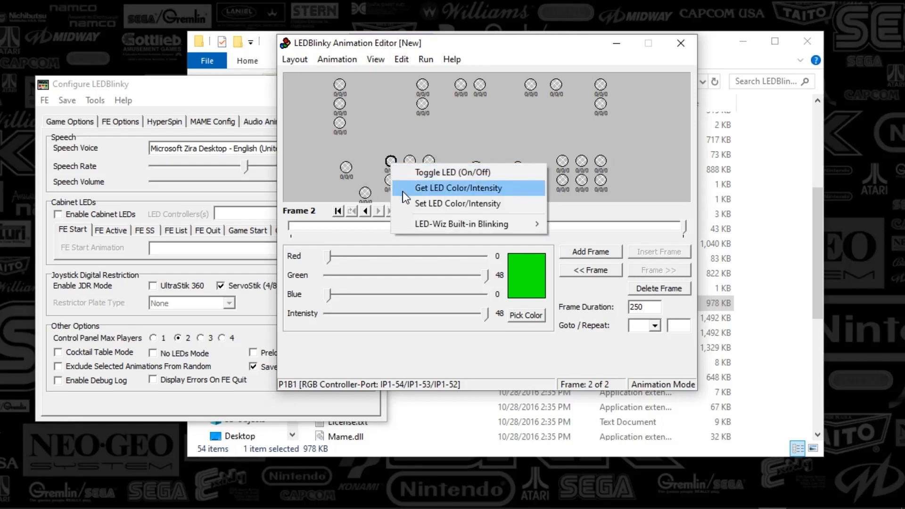
pyautogui.click(415, 204)
pyautogui.rightClick(407, 165)
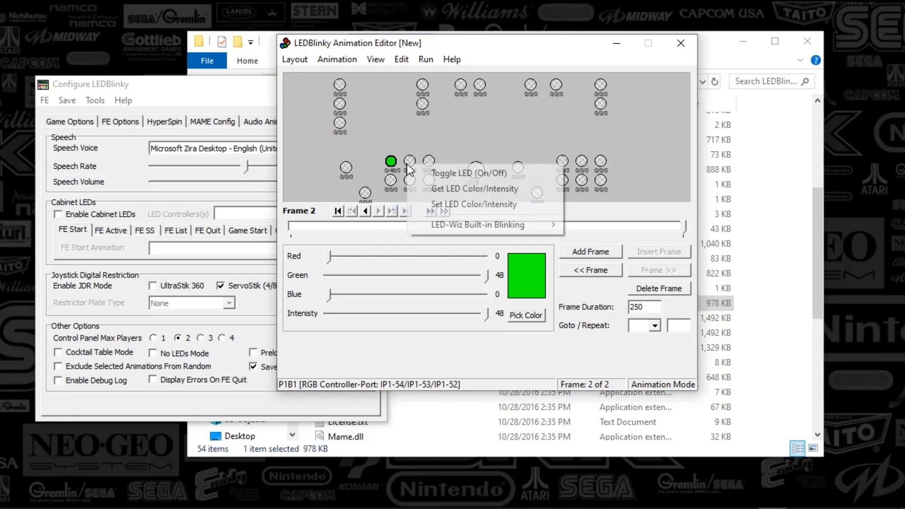
pyautogui.click(423, 202)
# - Try to apply the current color to the trackball LED in frame 2
pyautogui.rightClick(472, 174)
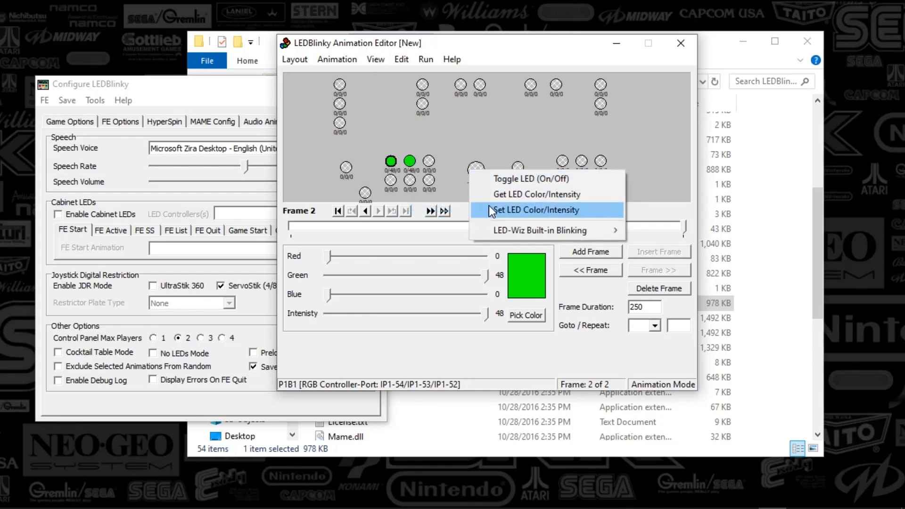
pyautogui.click(489, 207)
pyautogui.rightClick(476, 170)
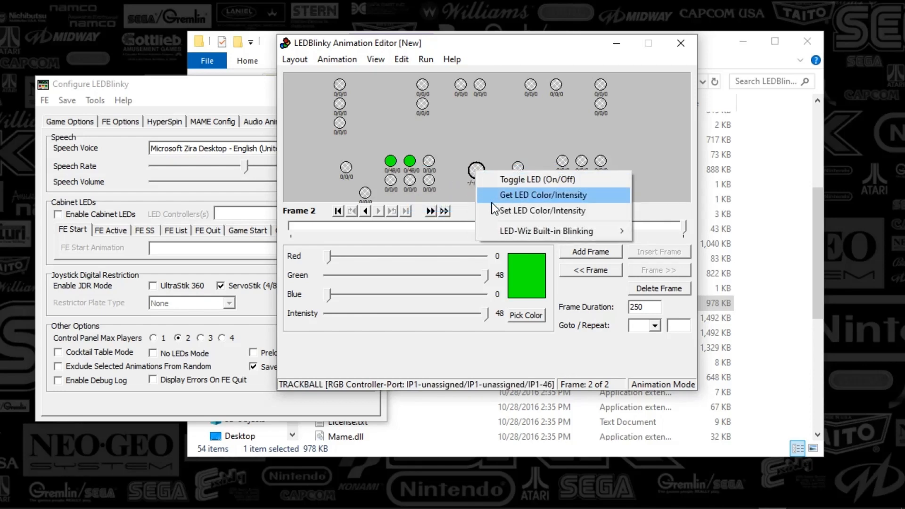
pyautogui.click(491, 203)
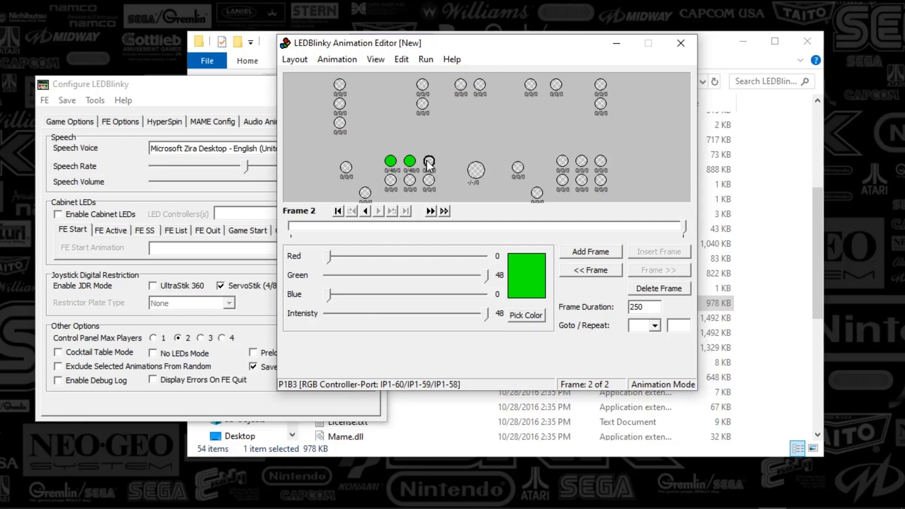
# - Set the P1B3 button LED to blue in frame 2
pyautogui.click(526, 315)
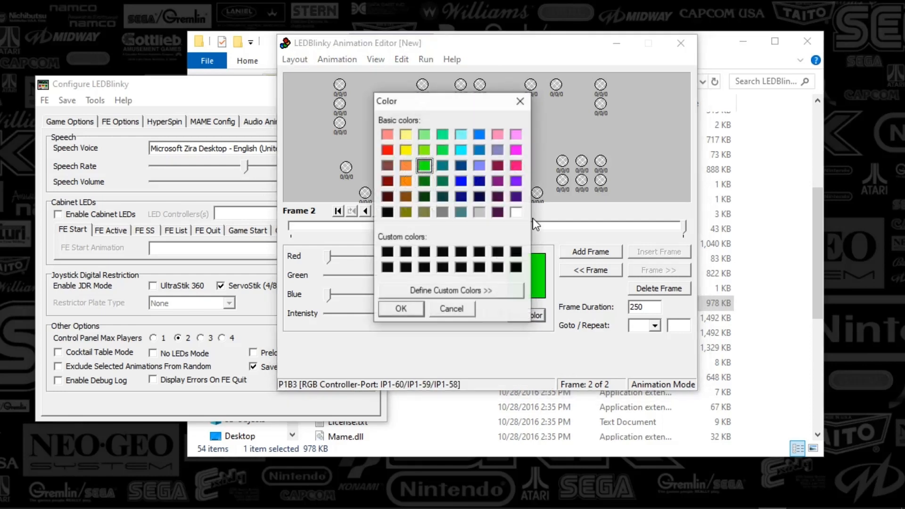
pyautogui.click(461, 180)
pyautogui.click(419, 305)
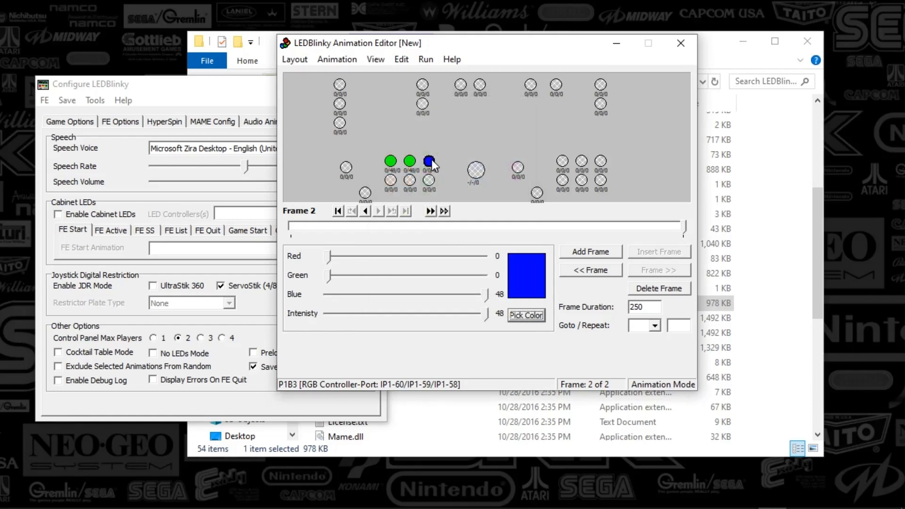
# - Change the P1B3 button LED in frame 2 to yellow using the color picker
pyautogui.click(527, 315)
pyautogui.click(406, 150)
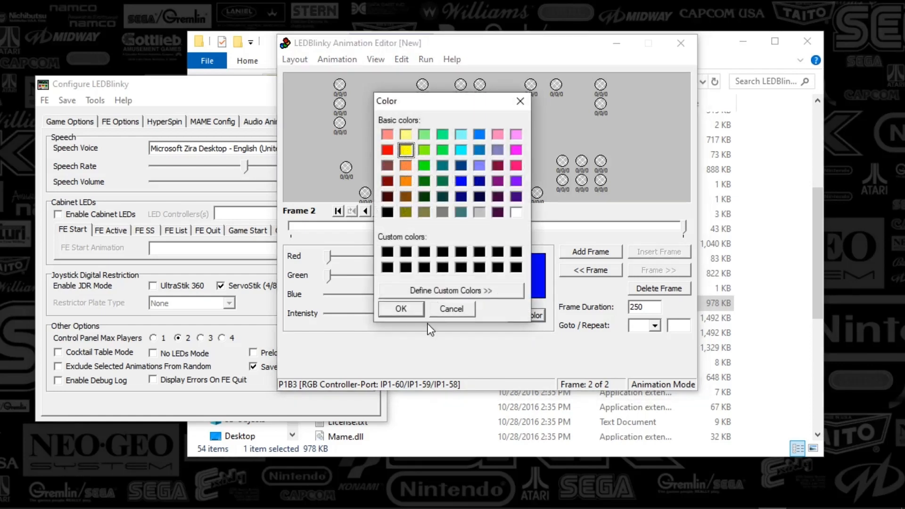
pyautogui.click(407, 310)
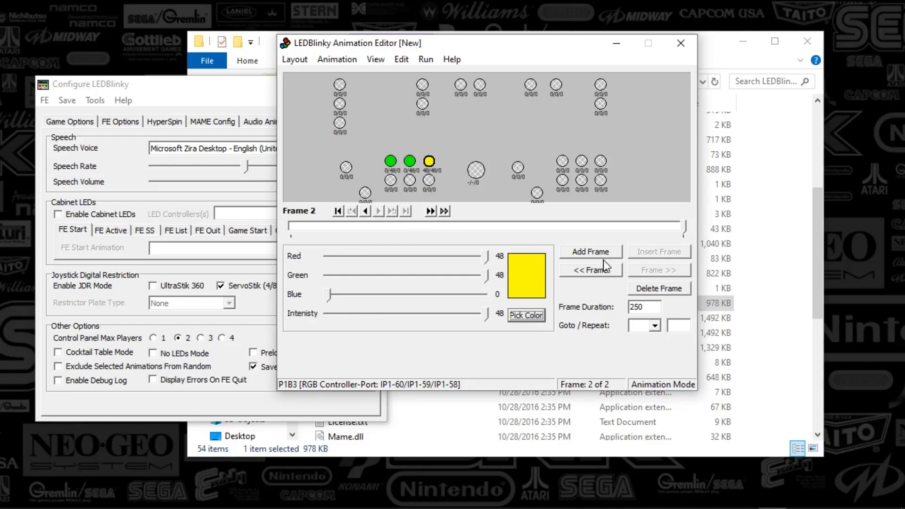
# - Add two more frames, then run the LED animation preview and stop it
pyautogui.click(593, 253)
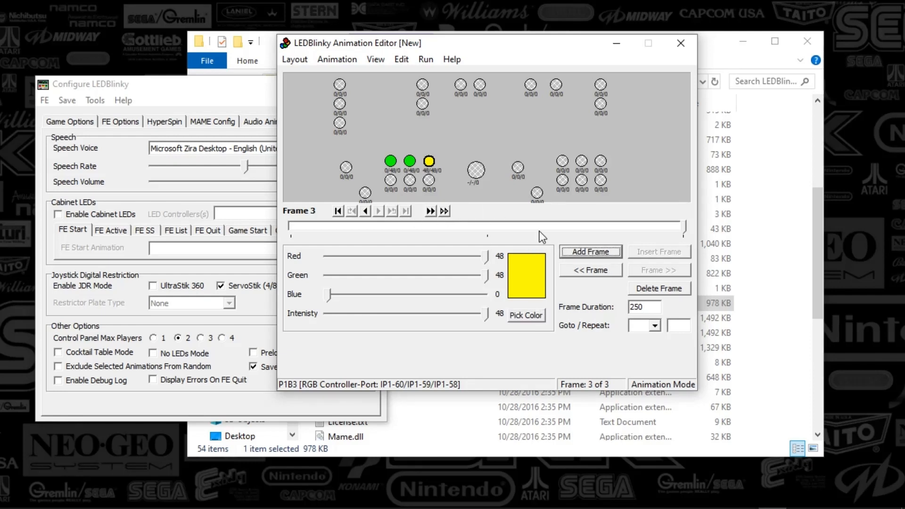
pyautogui.click(614, 252)
pyautogui.click(428, 60)
pyautogui.click(439, 73)
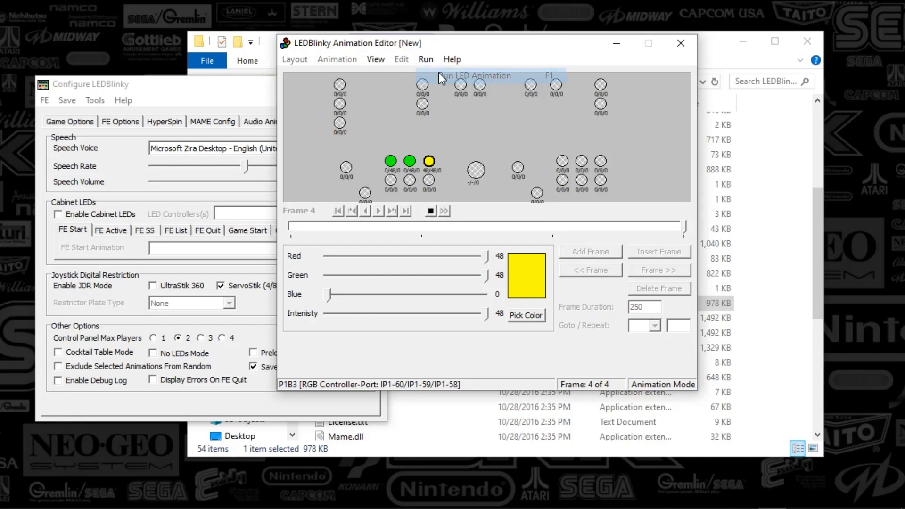
pyautogui.click(431, 210)
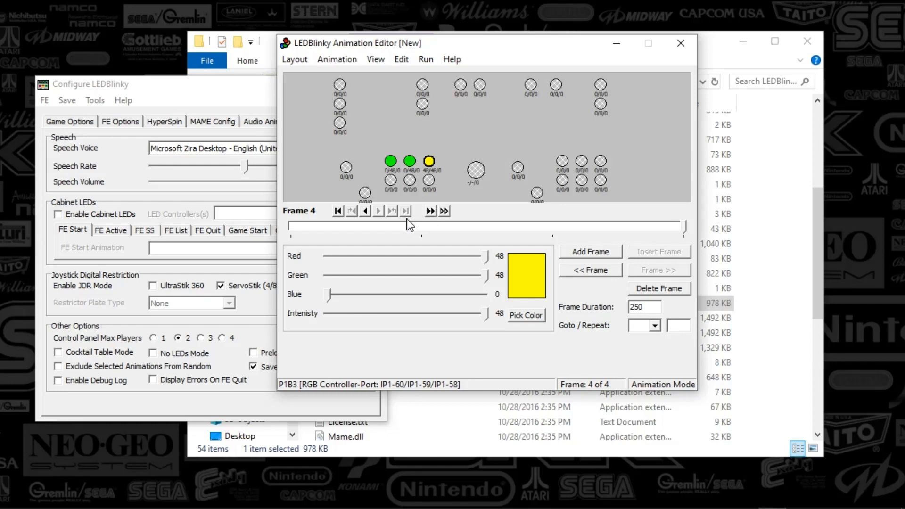
# - Add a fifth frame with the P1B2 LED switched off, then run and stop the animation preview
pyautogui.click(578, 251)
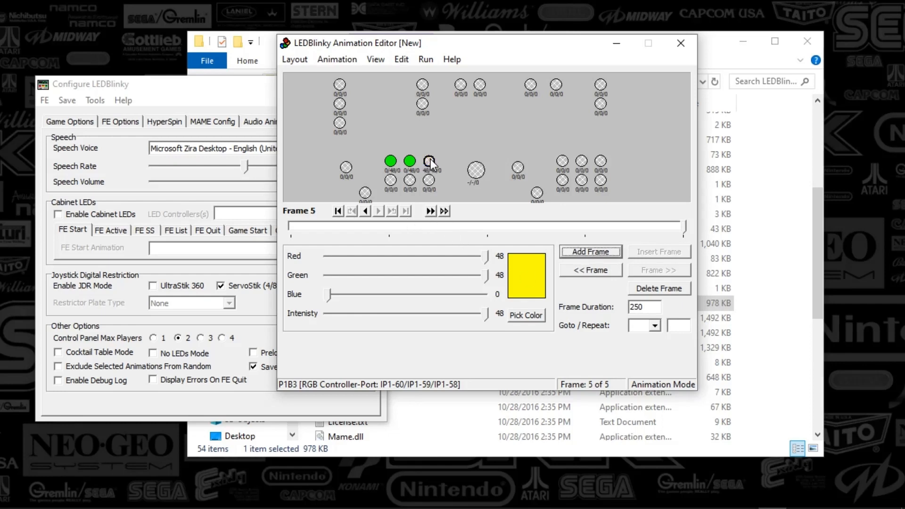
pyautogui.click(409, 161)
pyautogui.click(424, 60)
pyautogui.click(434, 75)
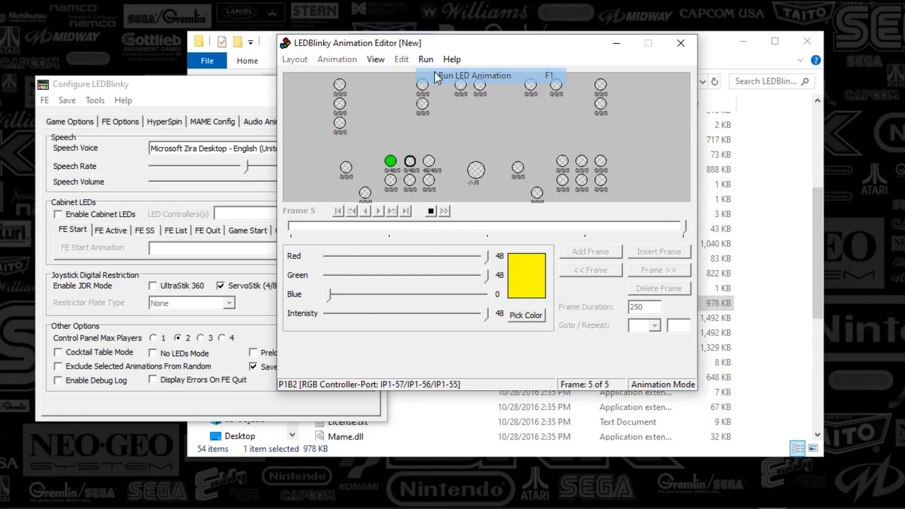
pyautogui.click(431, 212)
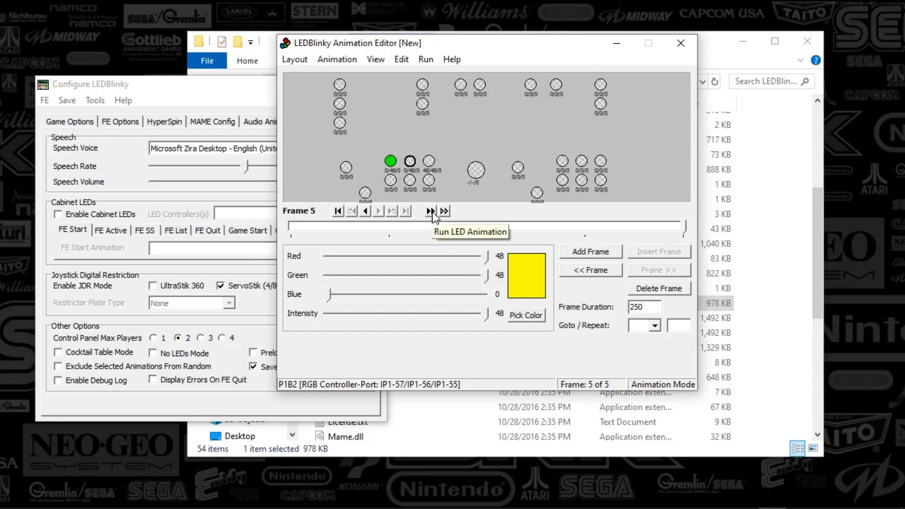
# - Step backward and forward through the animation frames to review each one
pyautogui.click(338, 210)
pyautogui.click(377, 211)
pyautogui.click(378, 211)
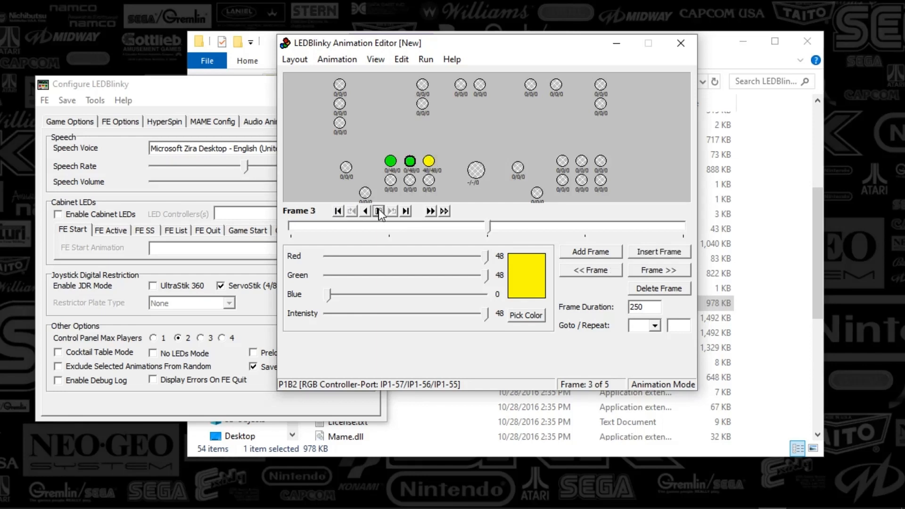
pyautogui.click(378, 211)
pyautogui.click(378, 211)
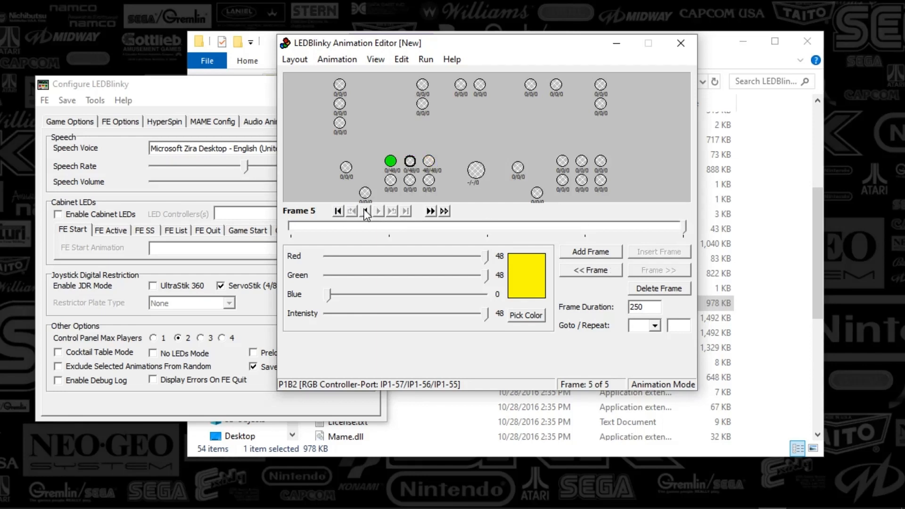
pyautogui.click(364, 211)
pyautogui.click(365, 210)
pyautogui.click(365, 211)
pyautogui.click(365, 210)
pyautogui.click(378, 211)
pyautogui.click(378, 211)
pyautogui.click(378, 211)
pyautogui.click(378, 211)
pyautogui.click(336, 64)
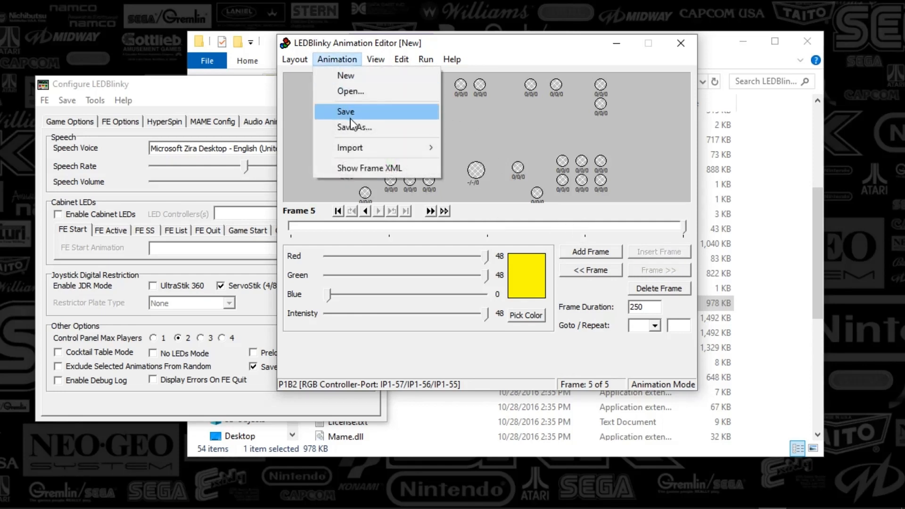
pyautogui.click(534, 51)
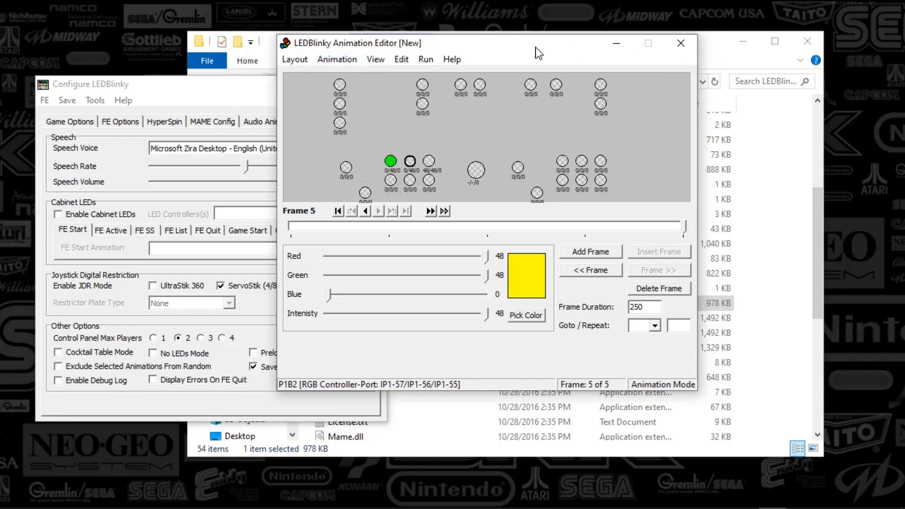
pyautogui.moveTo(534, 51); pyautogui.dragTo(531, 95)
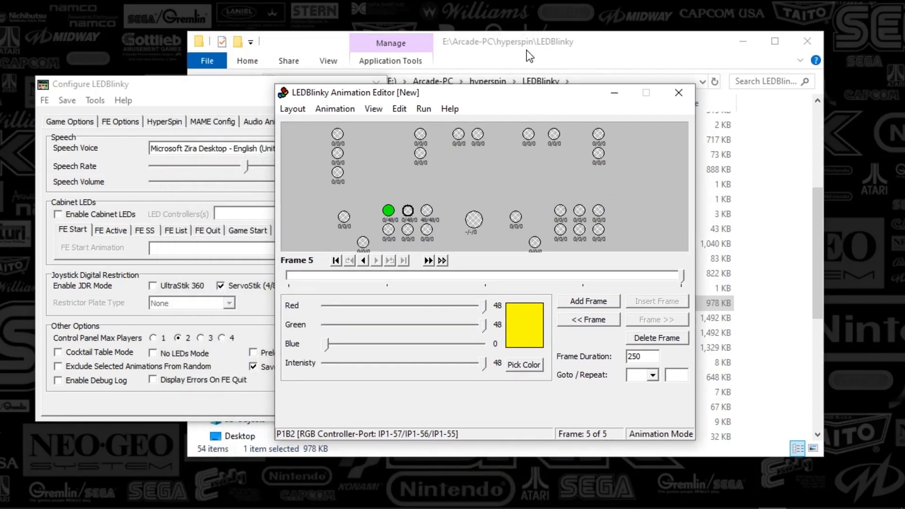
pyautogui.click(536, 47)
pyautogui.scroll(5, 367, 207)
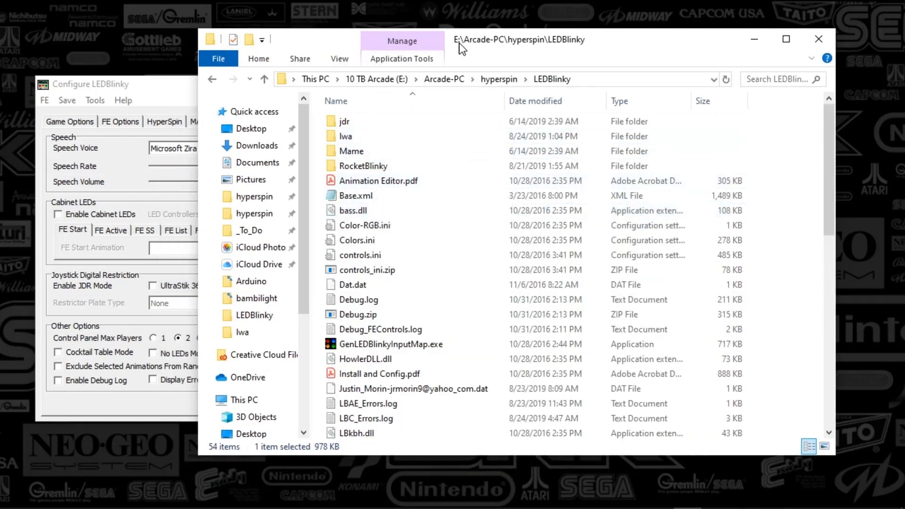
pyautogui.moveTo(464, 45); pyautogui.dragTo(539, 145)
pyautogui.moveTo(493, 97); pyautogui.dragTo(474, 44)
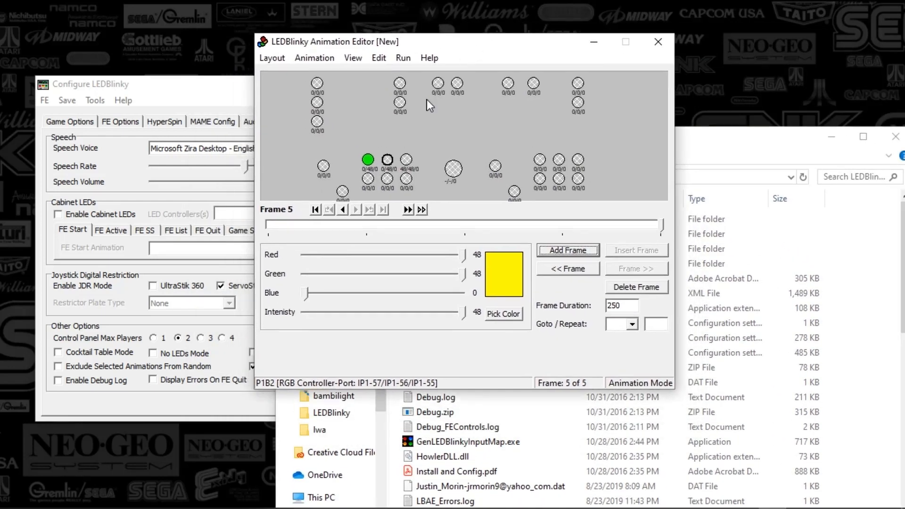
# - Apply Fade Up to the selected P1B2 LED from intensity 0 to 48, increment 2, 20 ms frames, and check the last frame
pyautogui.click(327, 58)
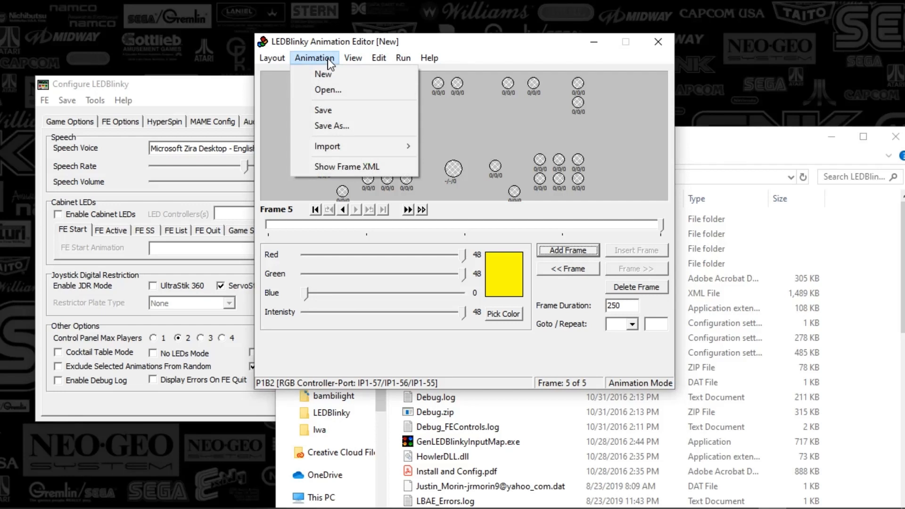
pyautogui.moveTo(379, 57)
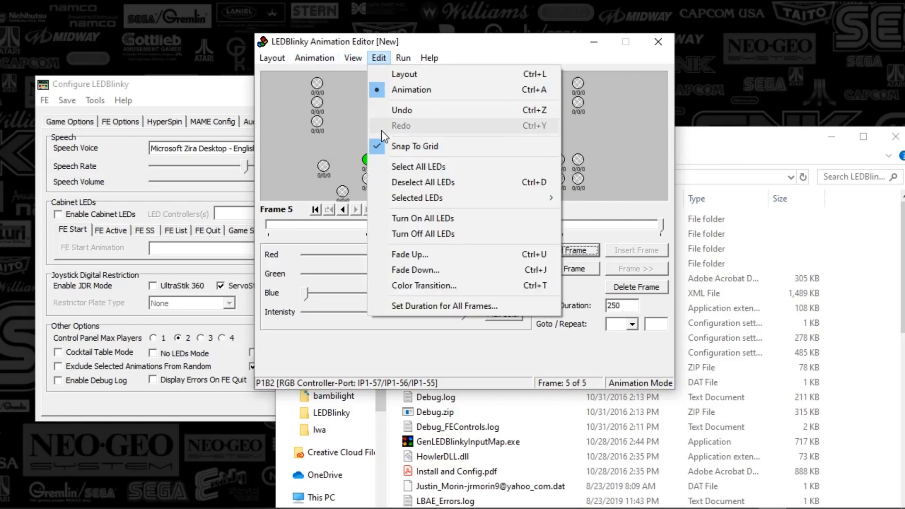
pyautogui.click(400, 257)
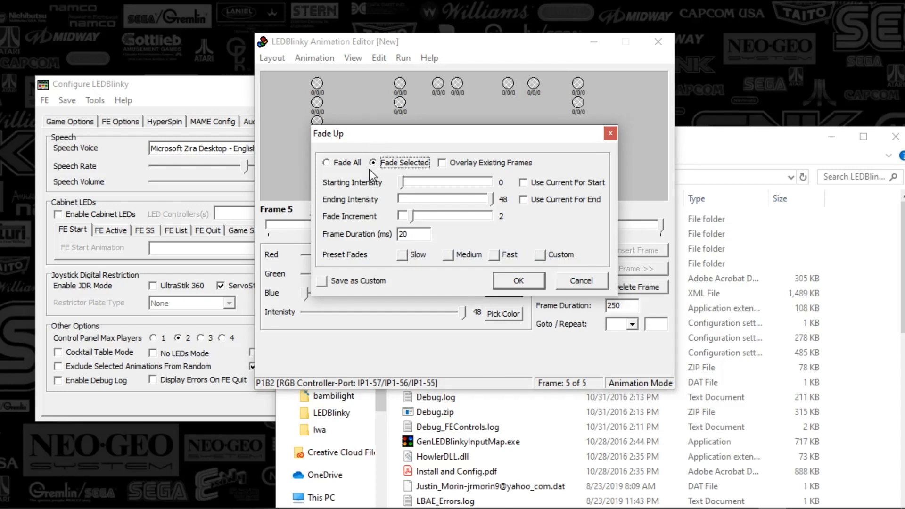
pyautogui.click(519, 281)
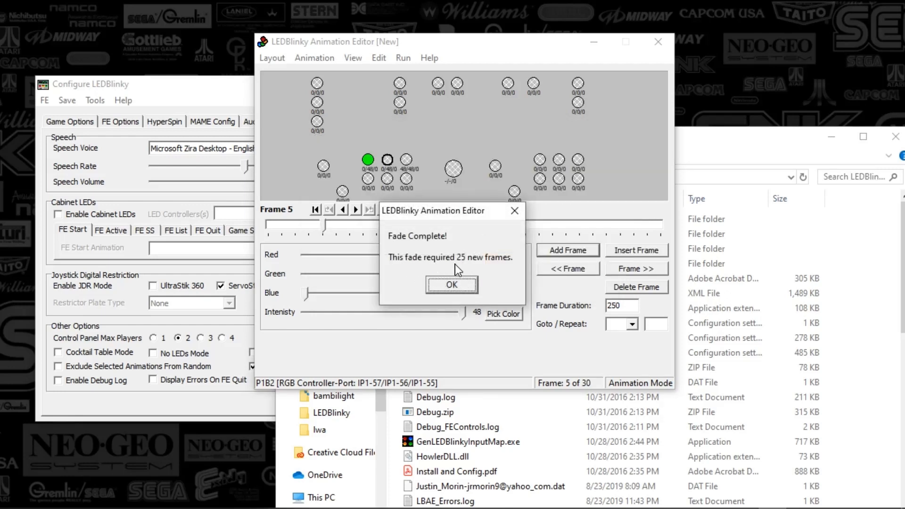
pyautogui.click(451, 284)
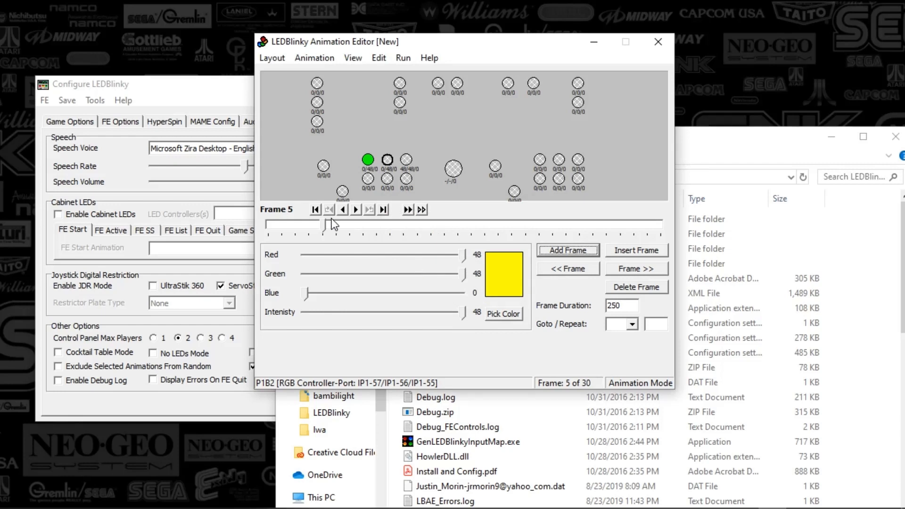
pyautogui.click(355, 210)
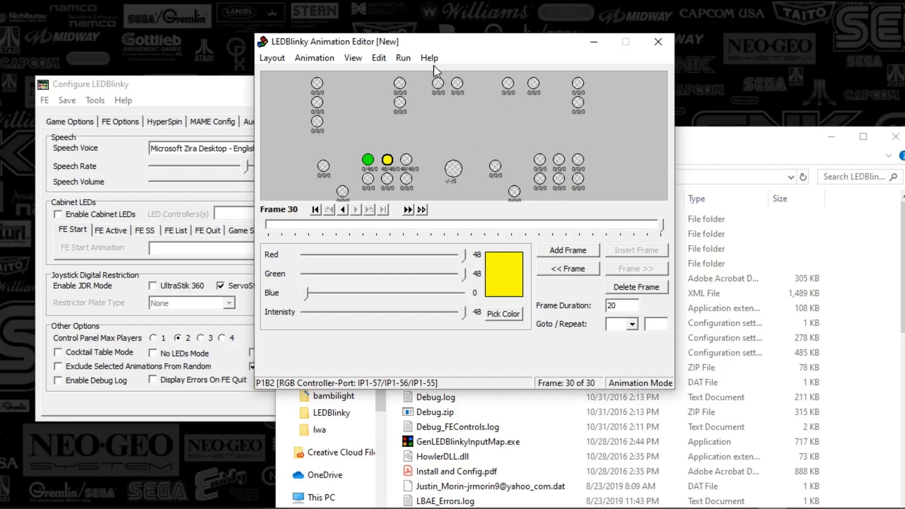
# - Close the Animation Editor without saving the current animation
pyautogui.click(379, 58)
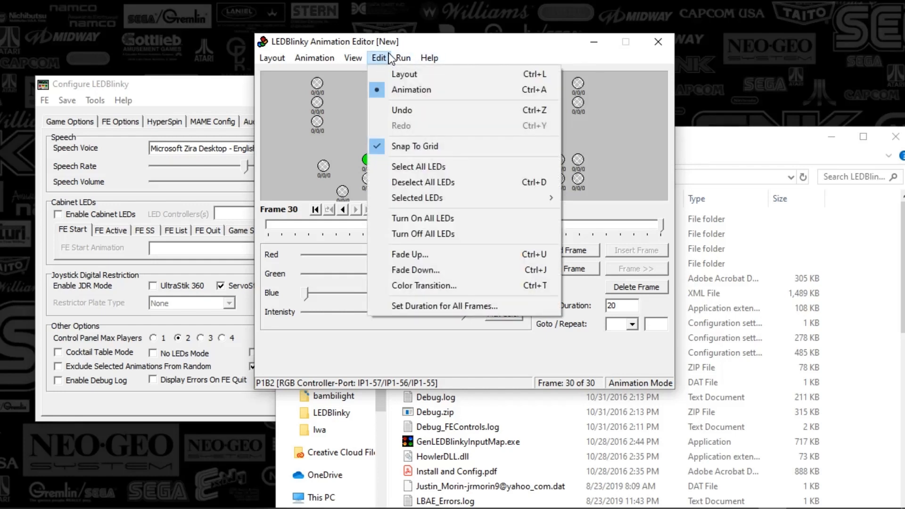
pyautogui.moveTo(724, 154); pyautogui.dragTo(708, 114)
pyautogui.click(658, 42)
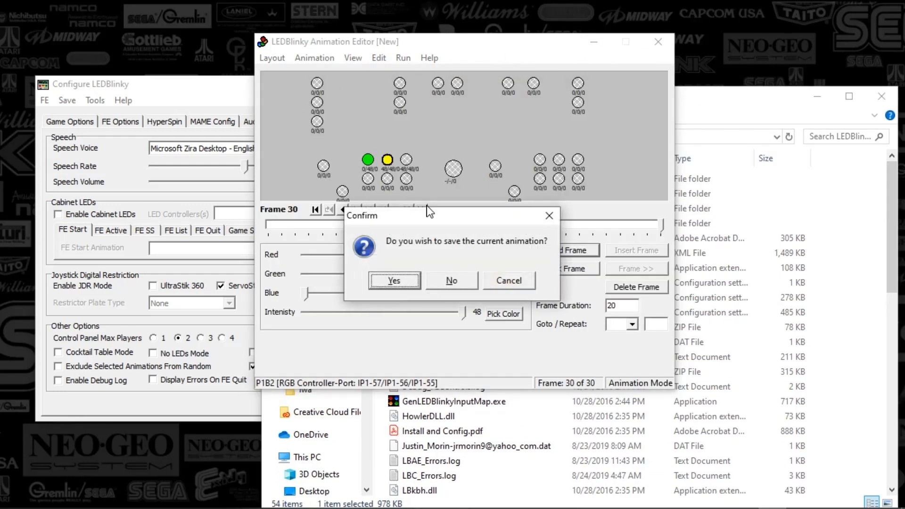
pyautogui.click(452, 281)
# - Open the MAME Output Test tool from the LEDBlinky configuration and close it again
pyautogui.moveTo(234, 92); pyautogui.dragTo(257, 91)
pyautogui.click(118, 100)
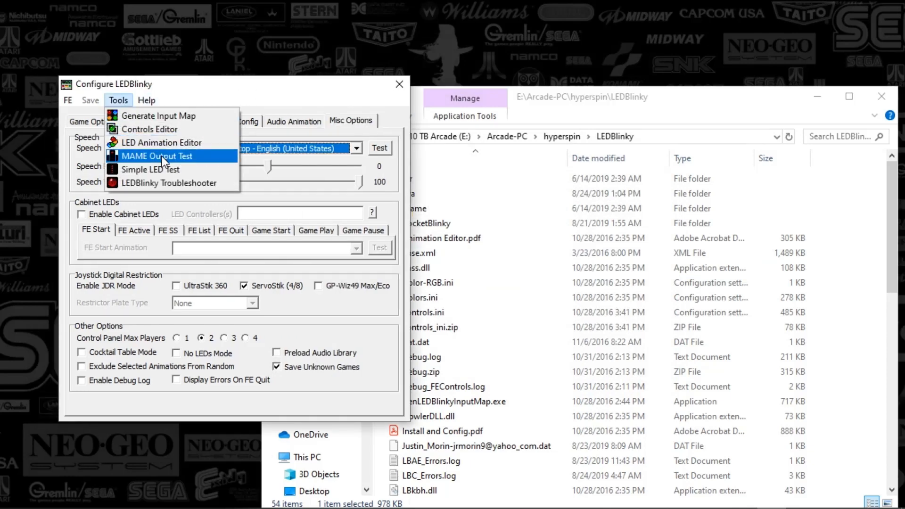
pyautogui.click(163, 157)
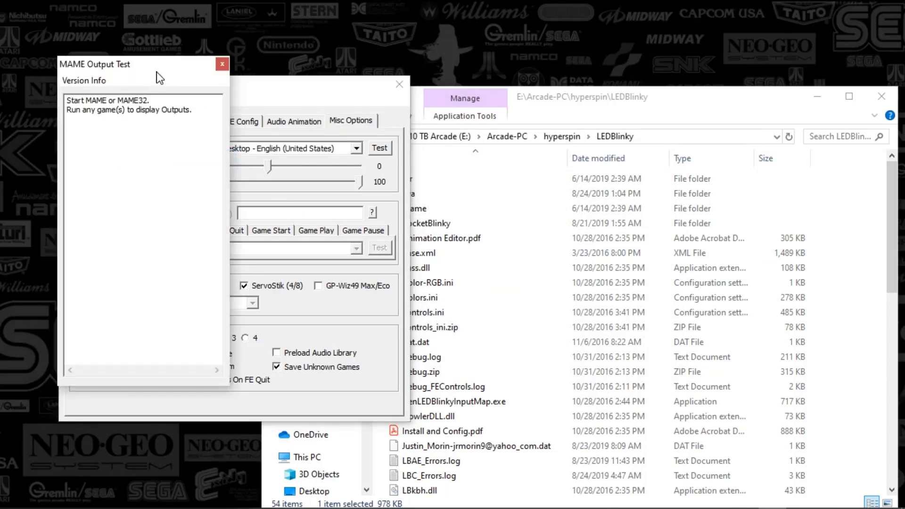
pyautogui.click(222, 64)
# - Close the Configure LEDBlinky window
pyautogui.click(119, 100)
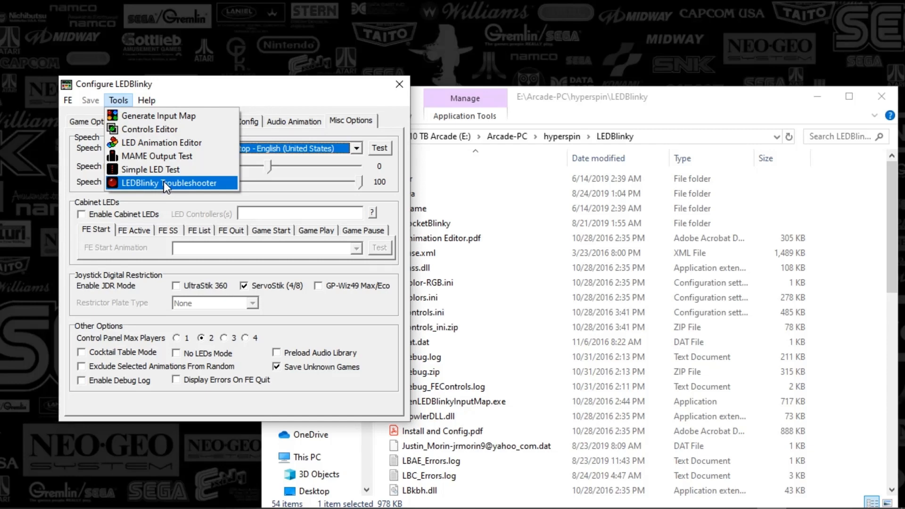
pyautogui.click(225, 85)
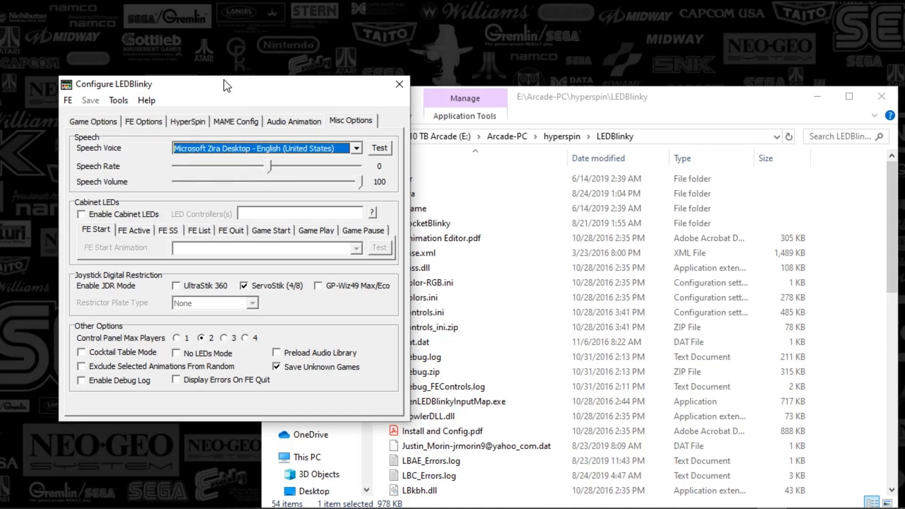
pyautogui.click(404, 84)
# - Launch RocketBlinky.exe from the LEDBlinky folder and position its window
pyautogui.moveTo(569, 104); pyautogui.dragTo(556, 66)
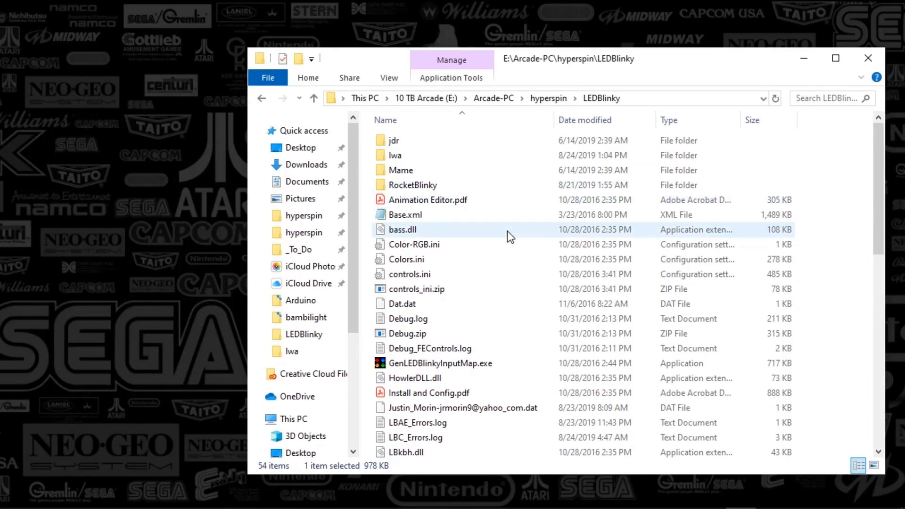
pyautogui.scroll(-11, 462, 269)
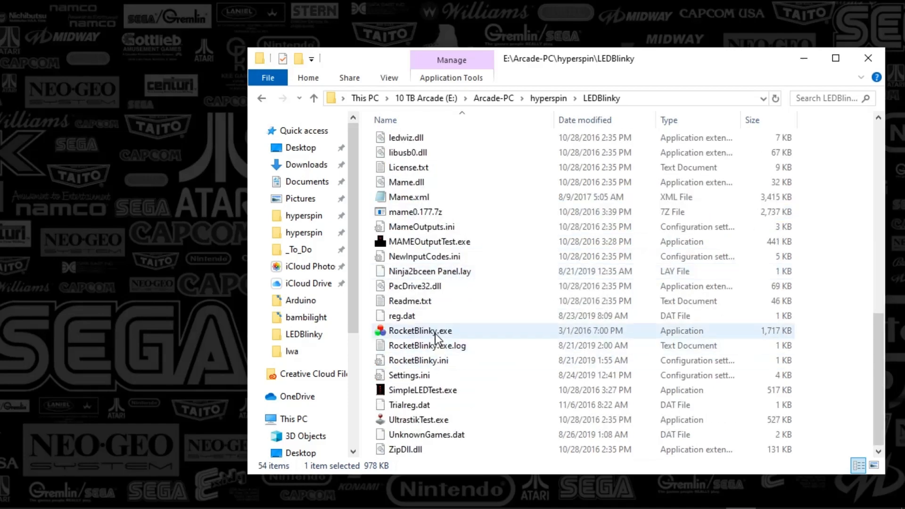
pyautogui.moveTo(433, 332)
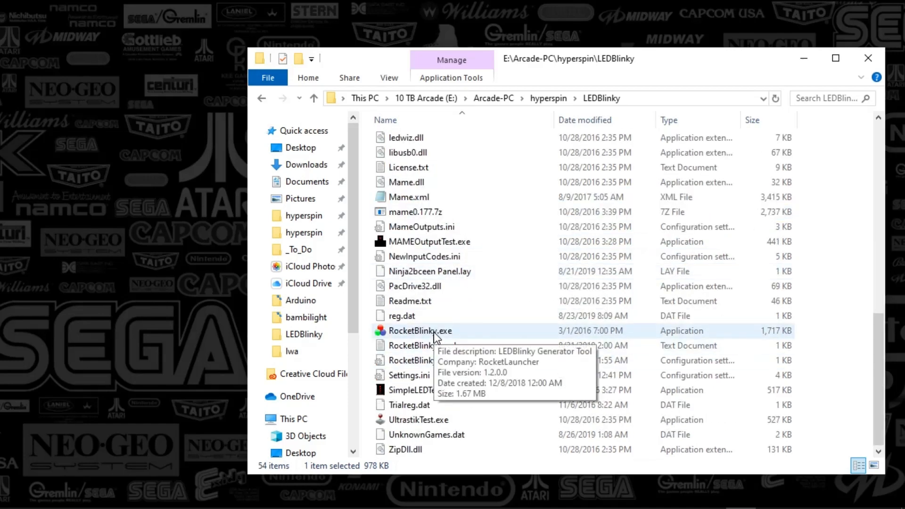
pyautogui.click(409, 333)
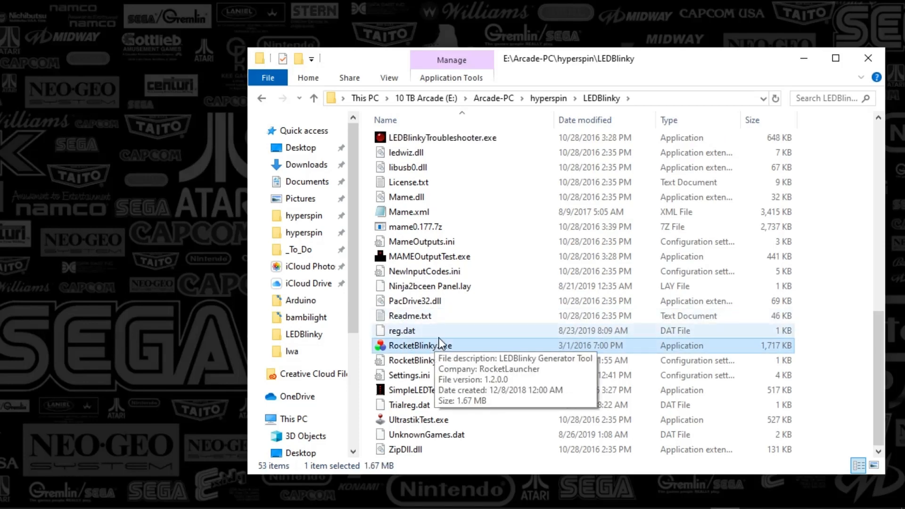
pyautogui.moveTo(762, 507)
pyautogui.click(796, 496)
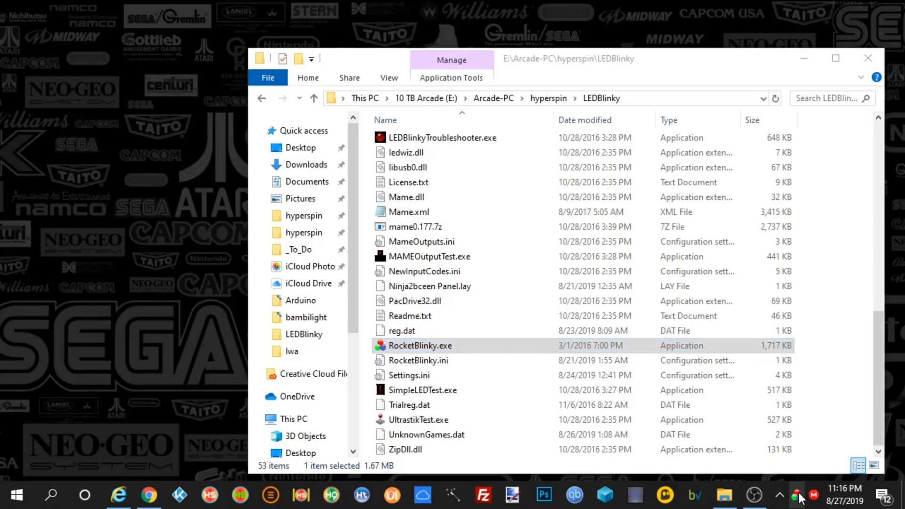
pyautogui.doubleClick(478, 341)
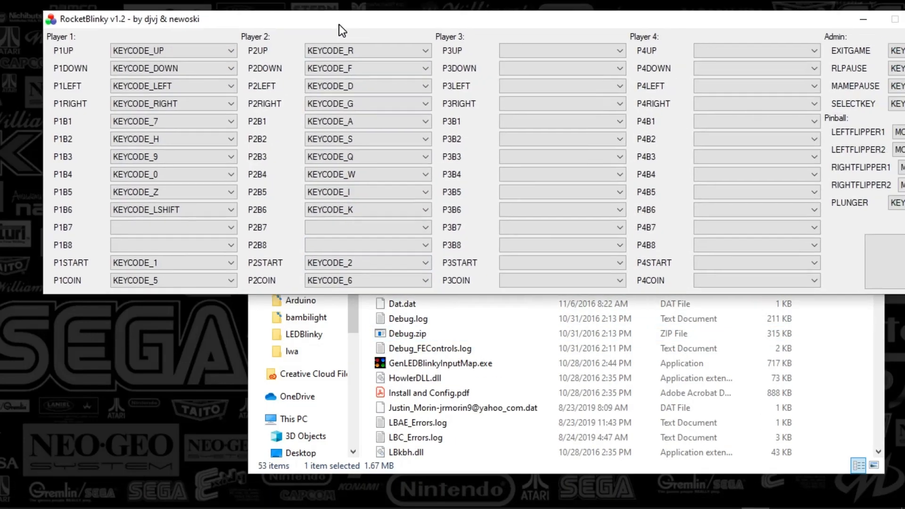
pyautogui.moveTo(338, 24); pyautogui.dragTo(296, 30)
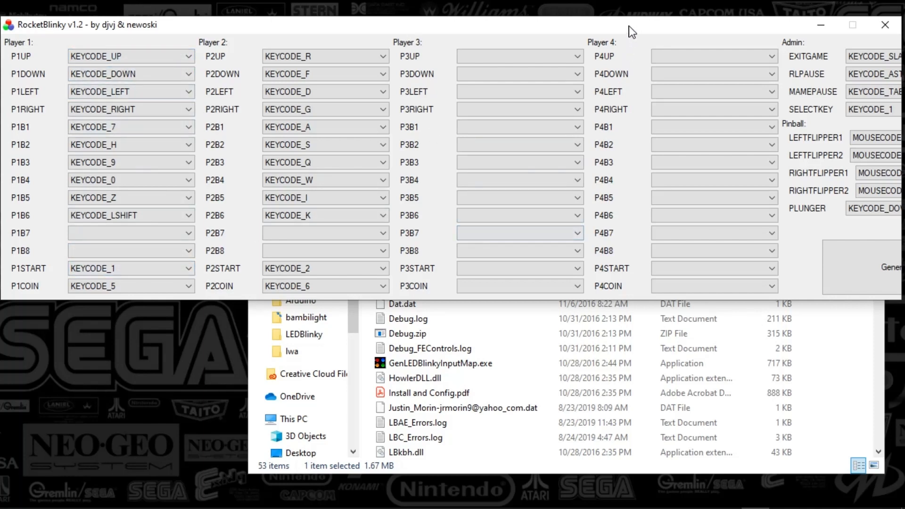
pyautogui.moveTo(629, 26); pyautogui.dragTo(600, 31)
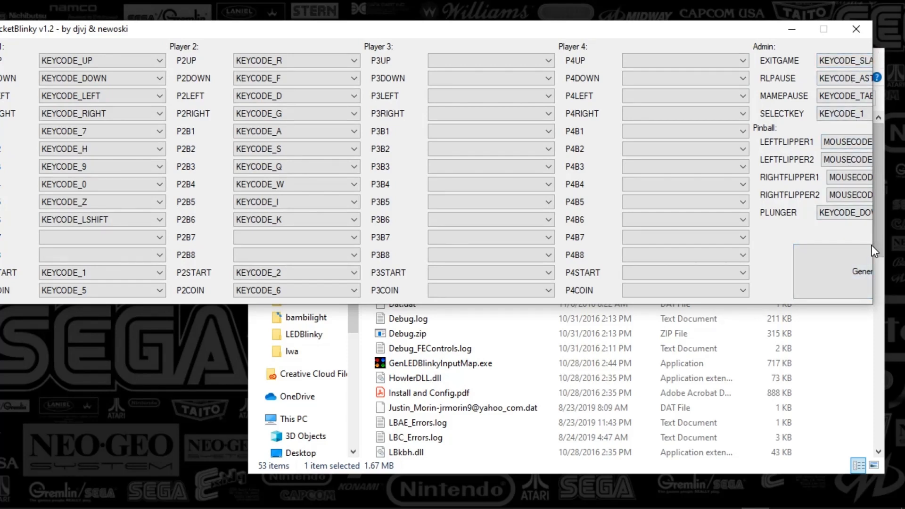
# - Close RocketBlinky and open controls.ini in Notepad to review it, then close it
pyautogui.click(855, 29)
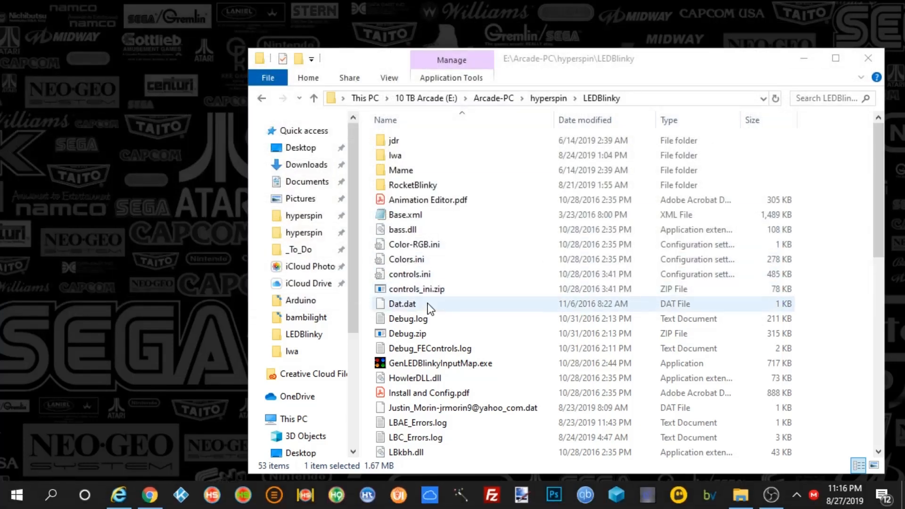
pyautogui.doubleClick(418, 274)
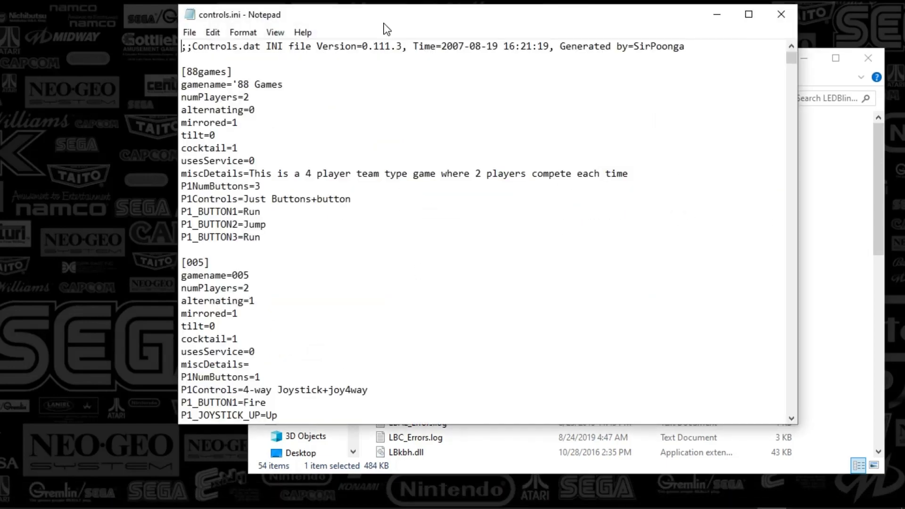
pyautogui.moveTo(383, 22); pyautogui.dragTo(312, 118)
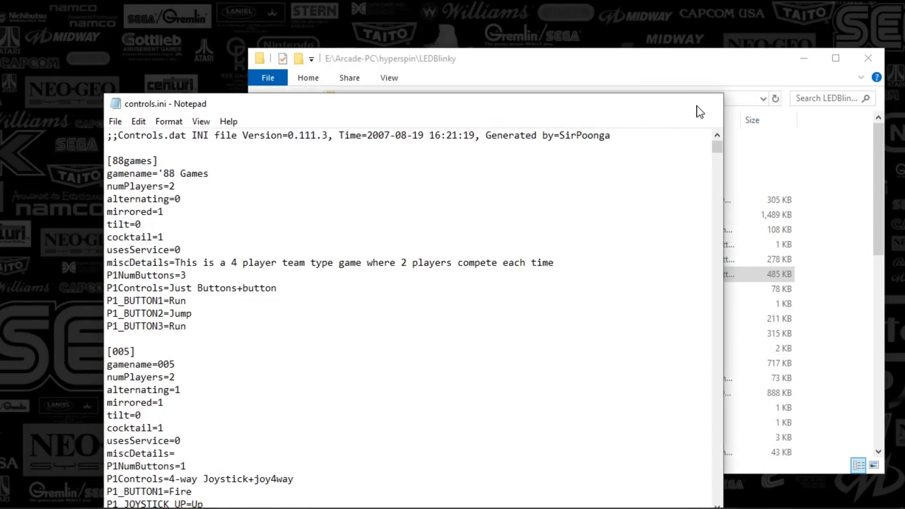
pyautogui.click(703, 104)
# - Open Colors.ini in Notepad, scroll through its per-game color entries to the end, and close it
pyautogui.doubleClick(391, 259)
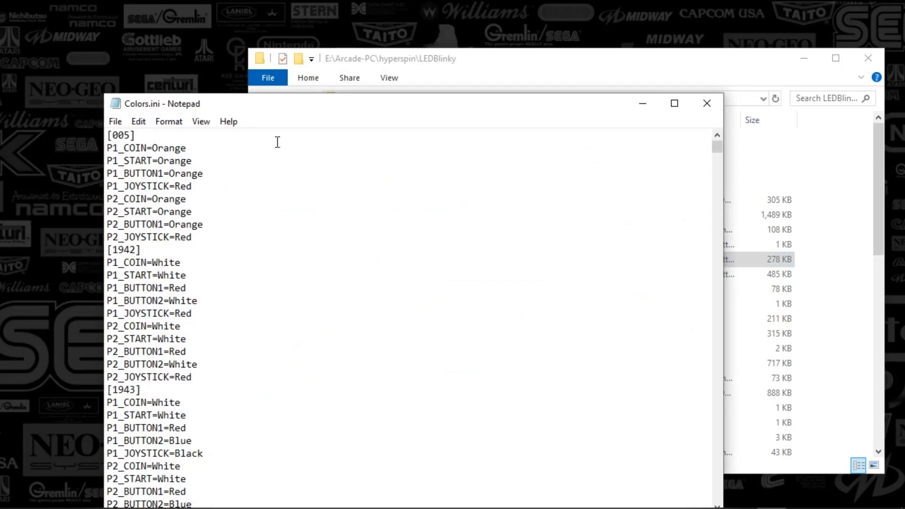
pyautogui.moveTo(257, 110); pyautogui.dragTo(256, 48)
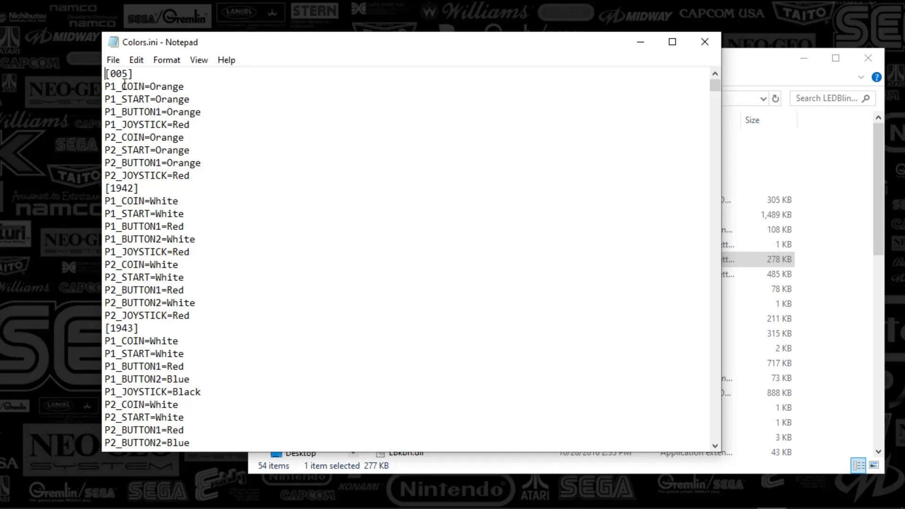
pyautogui.moveTo(118, 86); pyautogui.dragTo(223, 180)
pyautogui.click(240, 170)
pyautogui.scroll(-20, 241, 169)
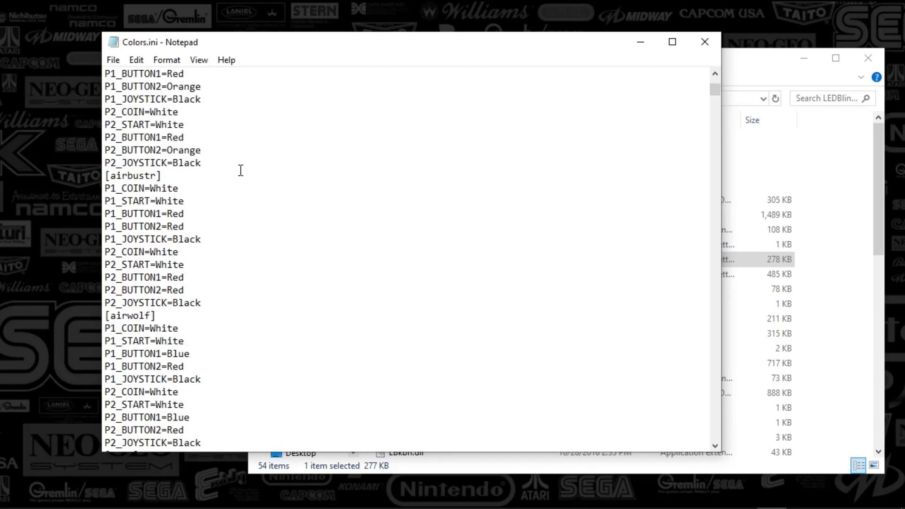
pyautogui.scroll(-15, 241, 169)
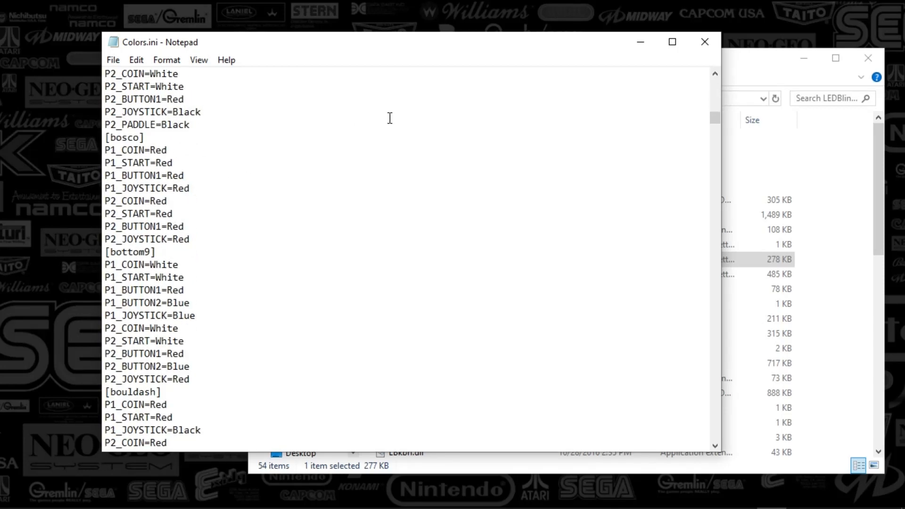
pyautogui.moveTo(714, 126); pyautogui.dragTo(726, 466)
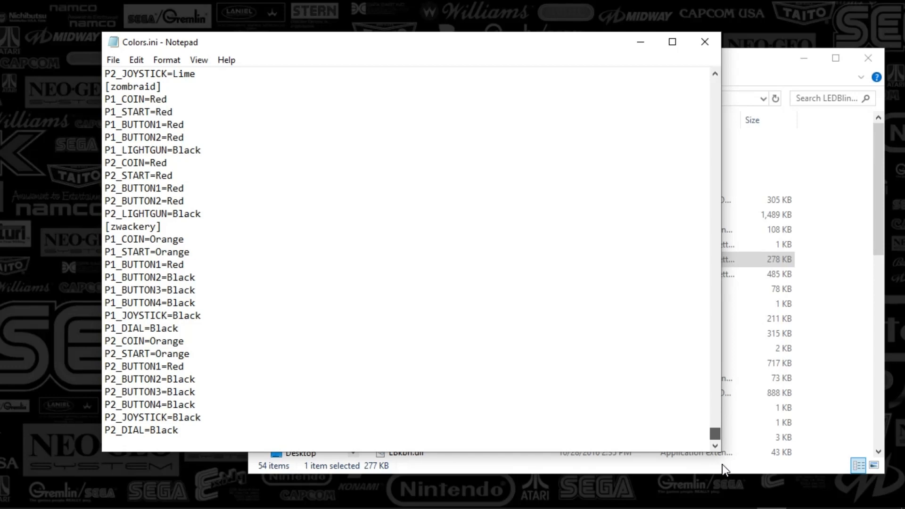
pyautogui.moveTo(722, 465); pyautogui.dragTo(628, 76)
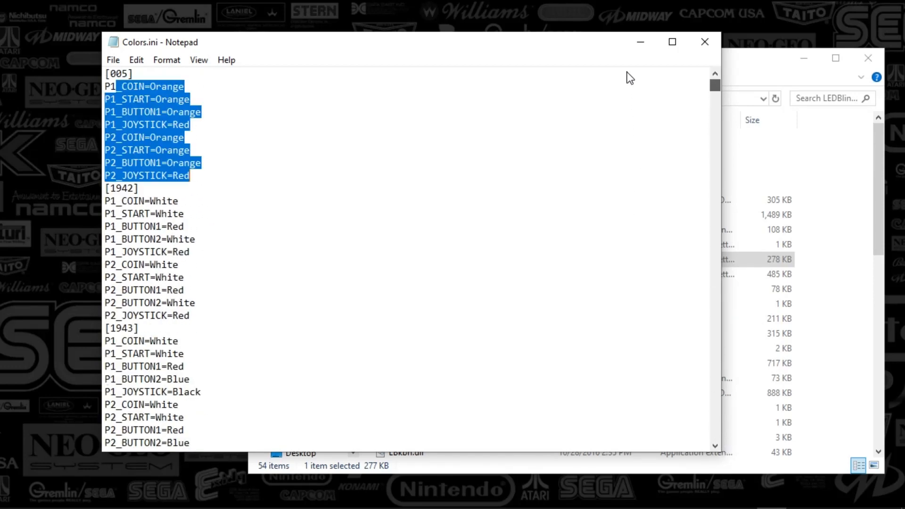
pyautogui.click(411, 180)
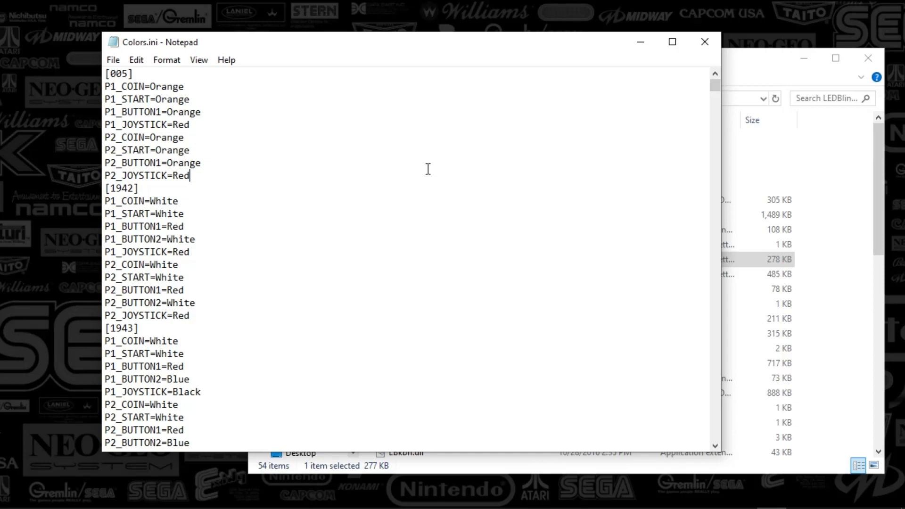
pyautogui.click(703, 44)
# - Launch FileZilla and position its window
pyautogui.moveTo(695, 67); pyautogui.dragTo(689, 49)
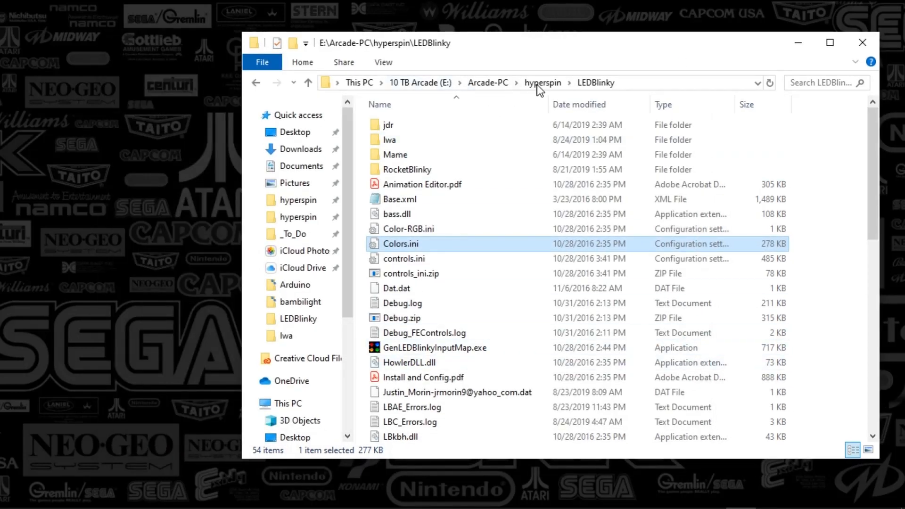
pyautogui.moveTo(483, 505)
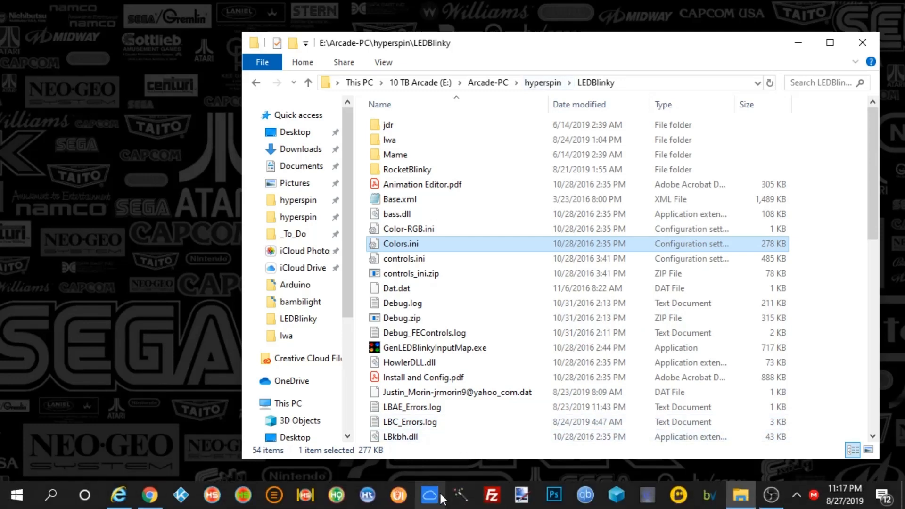
pyautogui.click(492, 496)
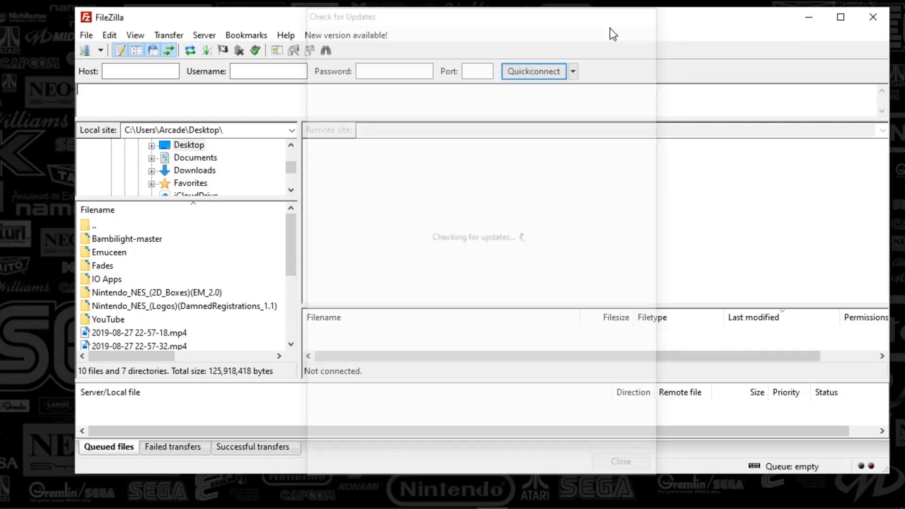
pyautogui.moveTo(481, 26); pyautogui.dragTo(444, 33)
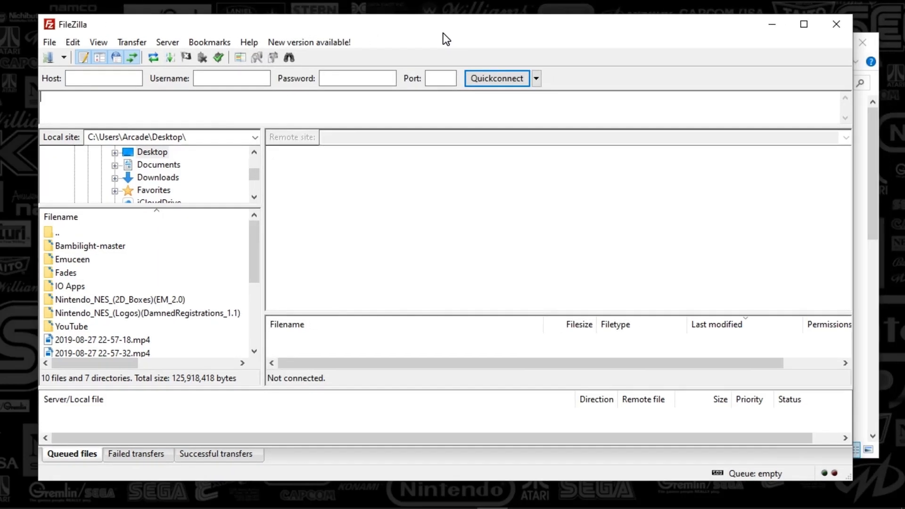
# - Open the Site Manager and connect to the saved Hyperspin site
pyautogui.click(50, 42)
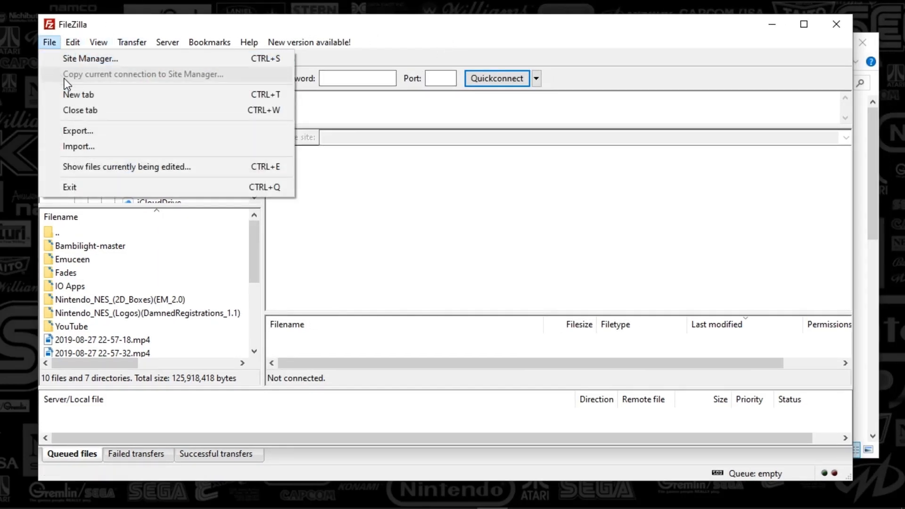
pyautogui.click(84, 63)
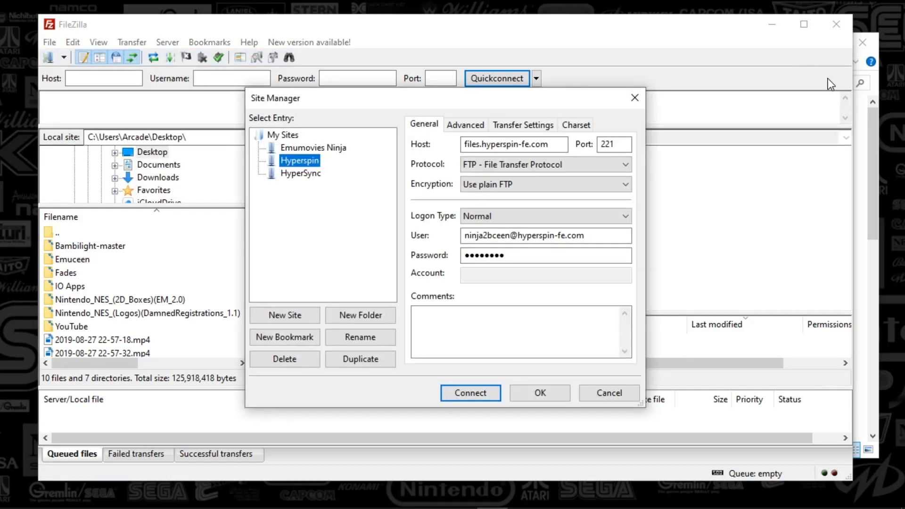
pyautogui.hotkey('alt', 'Tab')
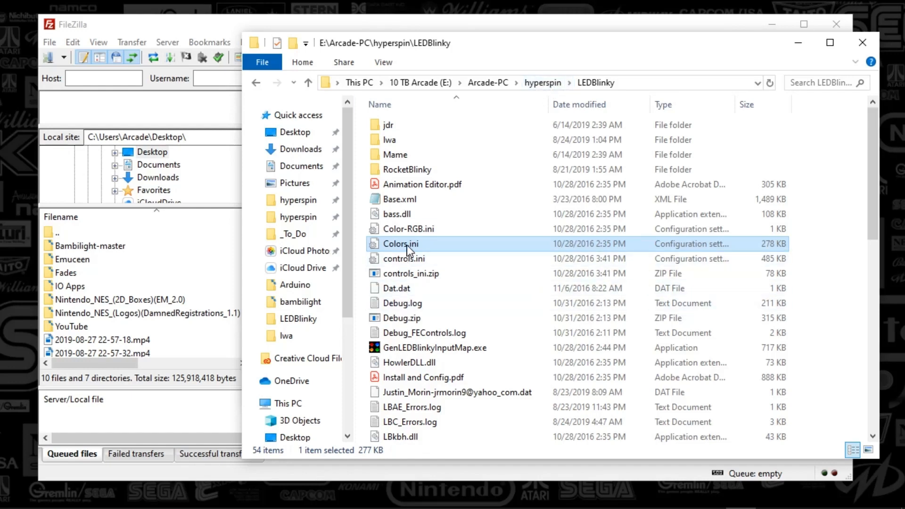
pyautogui.moveTo(357, 50); pyautogui.dragTo(371, 83)
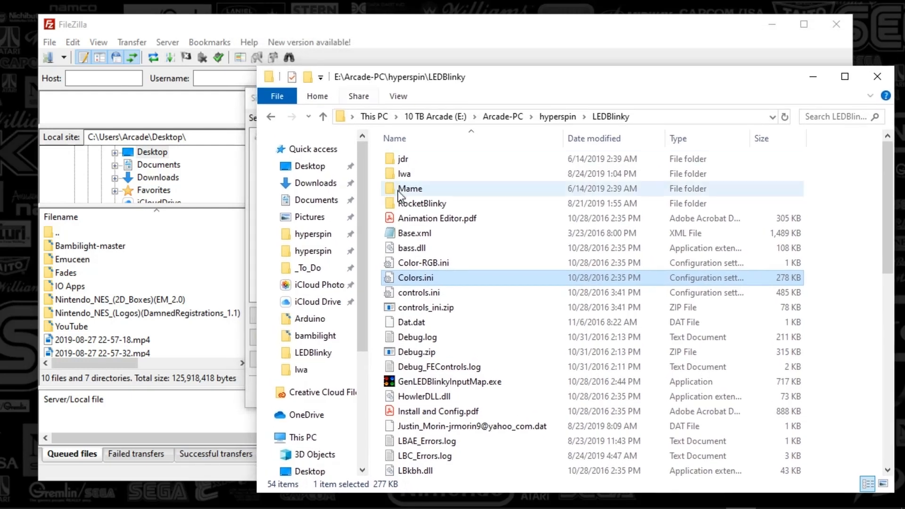
pyautogui.click(247, 100)
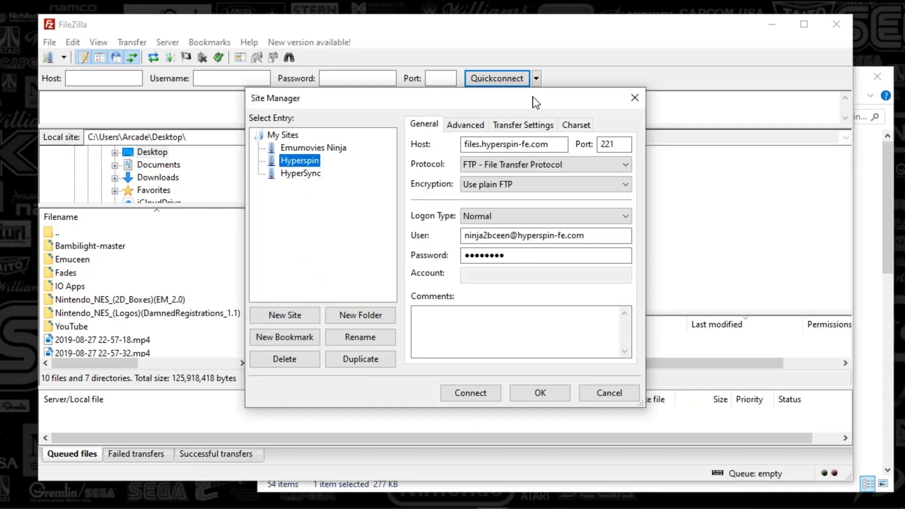
pyautogui.click(483, 398)
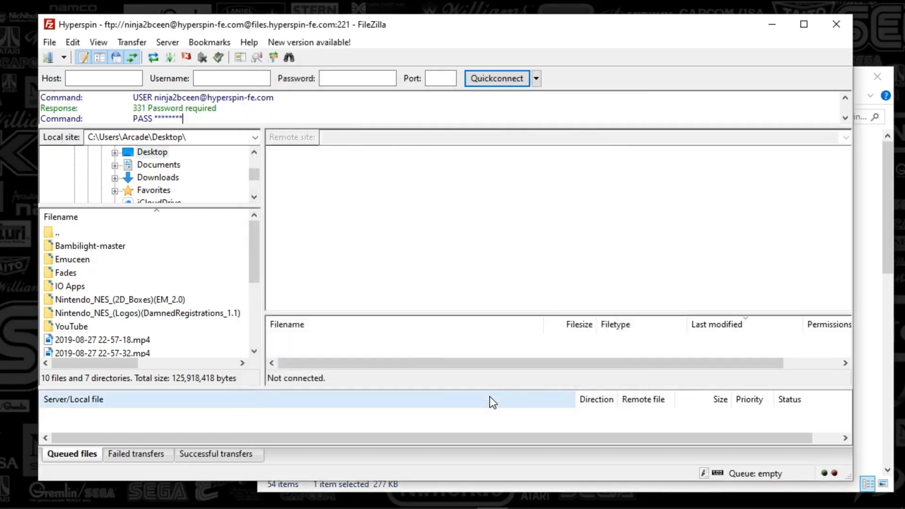
# - Expand the Hyperspin server's root folder and open Platinum Downloads
pyautogui.click(536, 80)
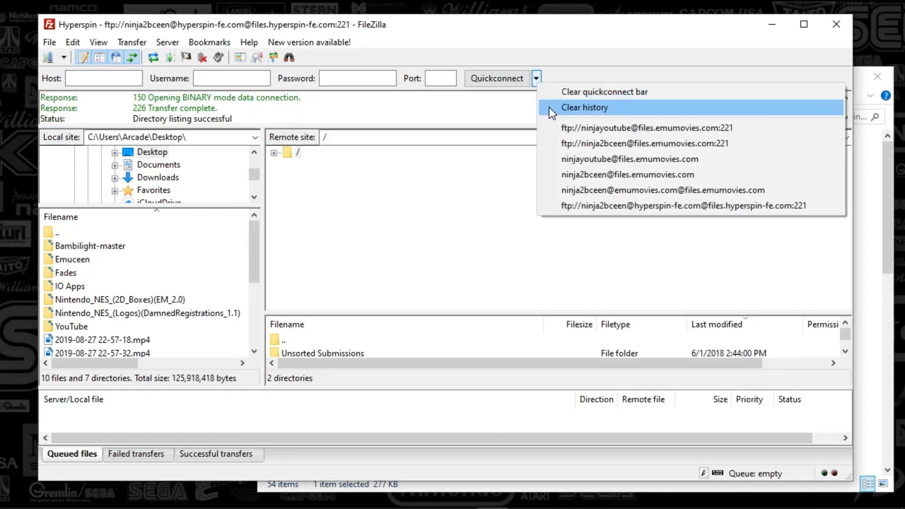
pyautogui.click(282, 153)
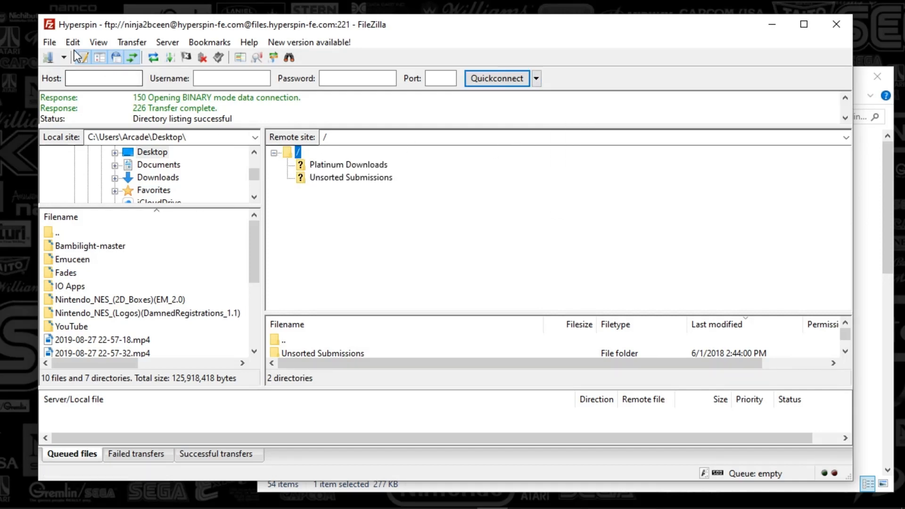
pyautogui.click(302, 166)
# - Open the Site Manager again and connect to the saved Emumovies Ninja site
pyautogui.click(51, 42)
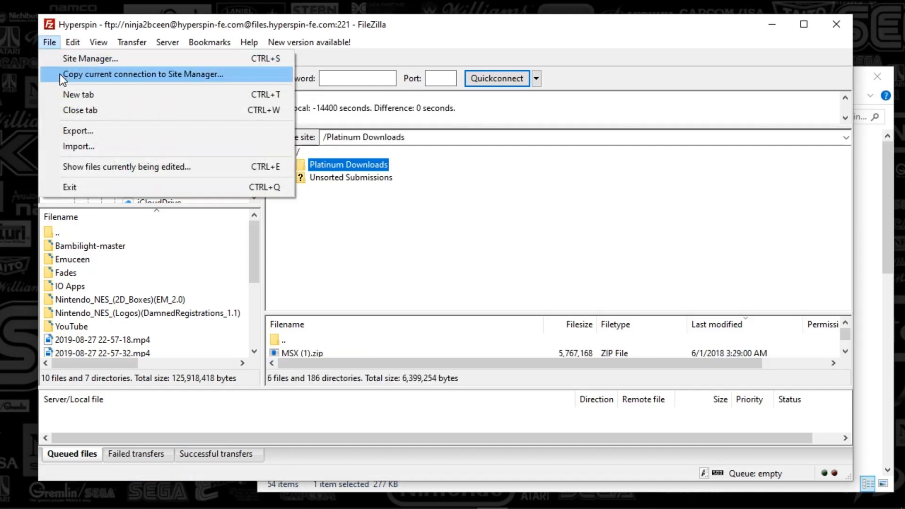
pyautogui.click(62, 57)
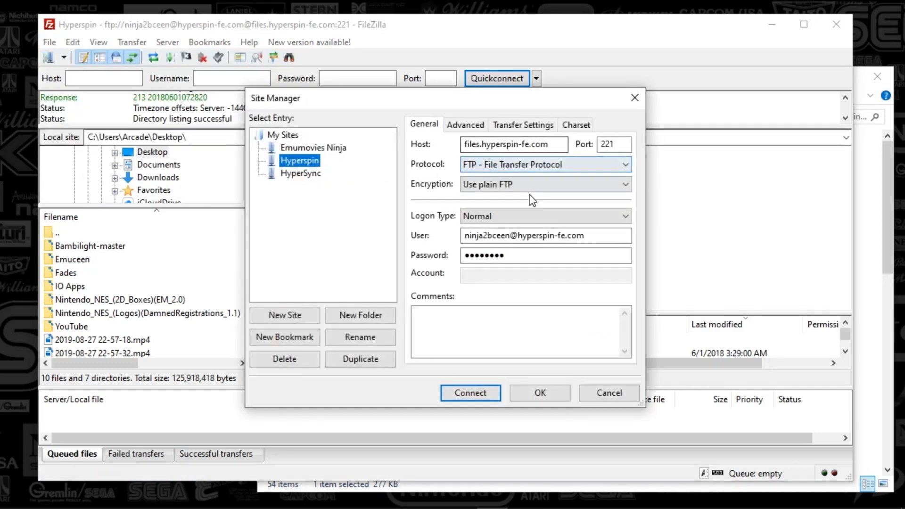
pyautogui.click(302, 148)
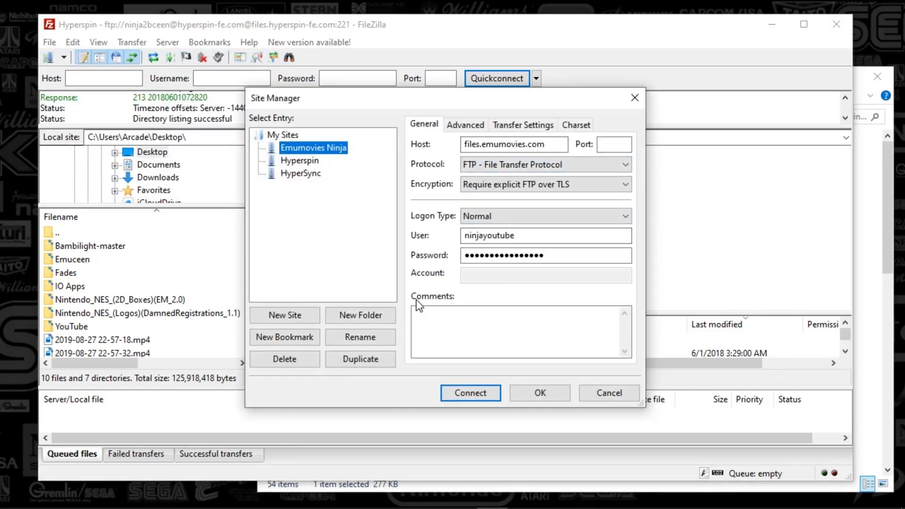
pyautogui.click(470, 393)
# - Navigate the remote server to Official > Ninja2bseen's Dojo > Hyperspin
pyautogui.click(465, 297)
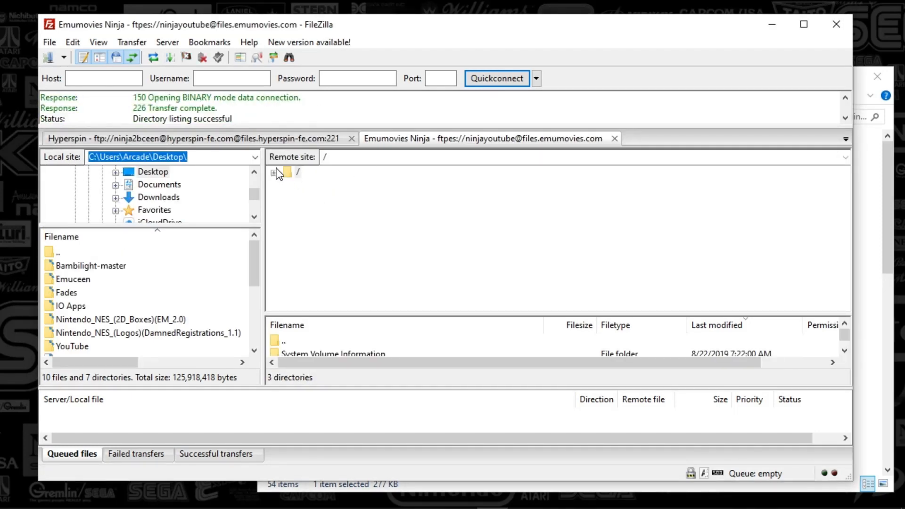
pyautogui.click(274, 172)
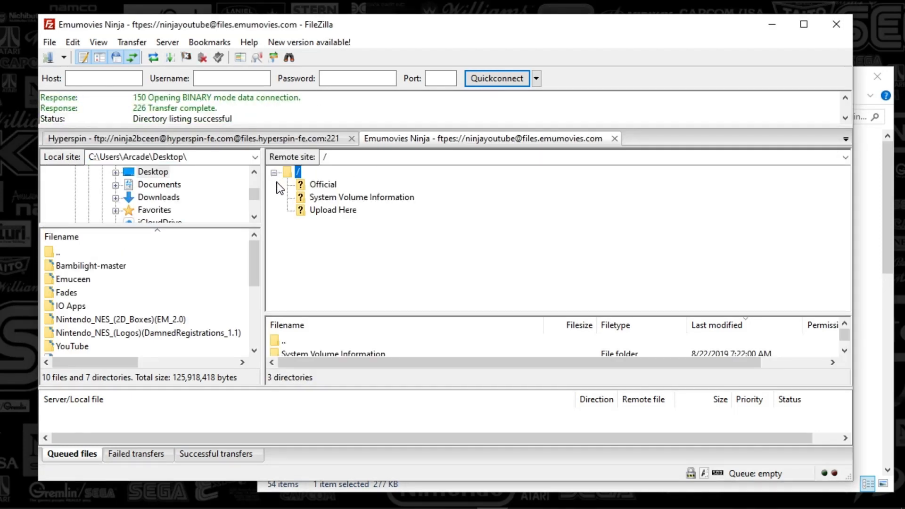
pyautogui.click(302, 189)
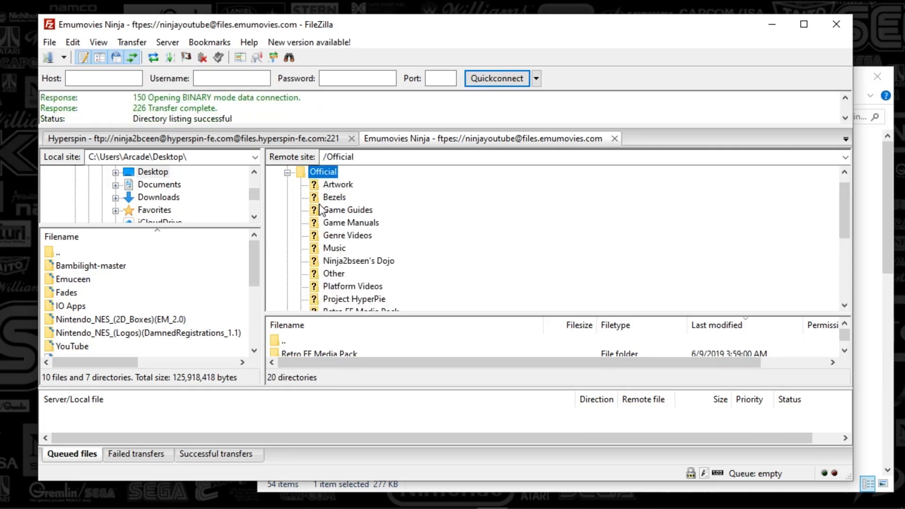
pyautogui.click(313, 259)
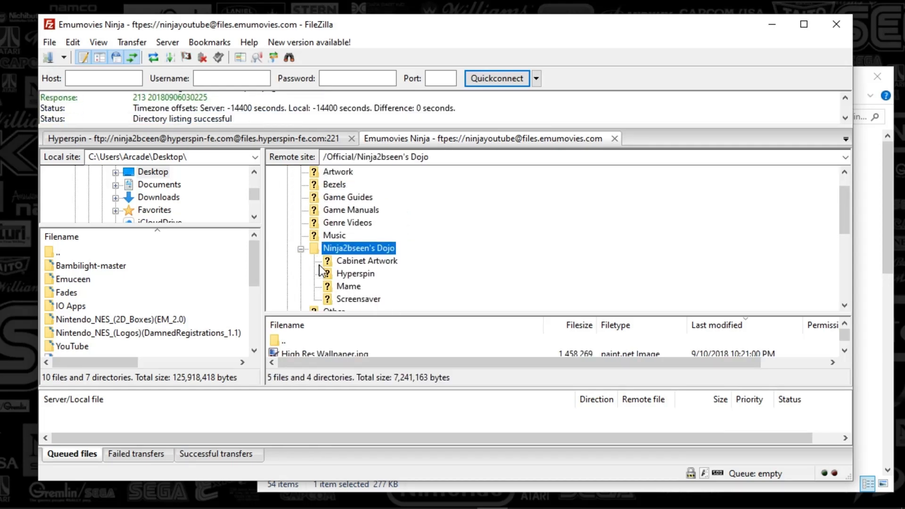
pyautogui.click(329, 277)
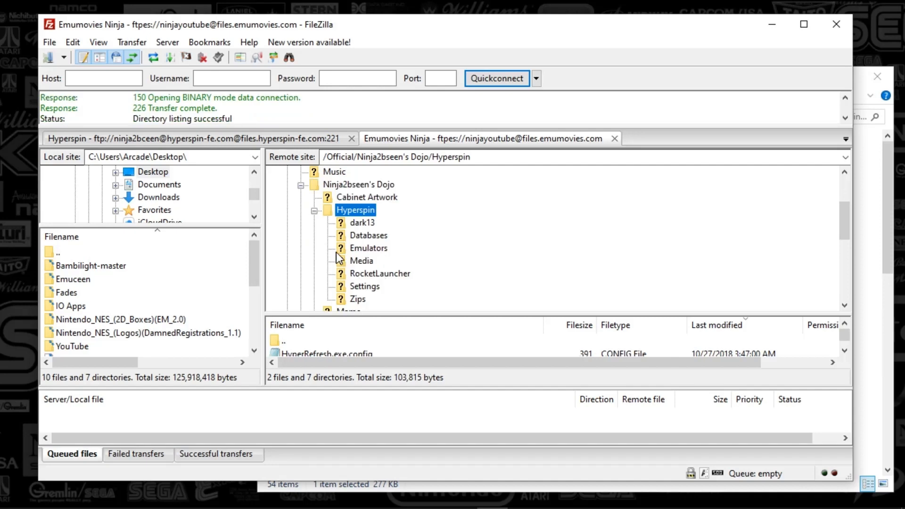
# - Go up to the local hyperspin folder and upload the LEDBlinky folder into the remote Hyperspin folder
pyautogui.click(895, 182)
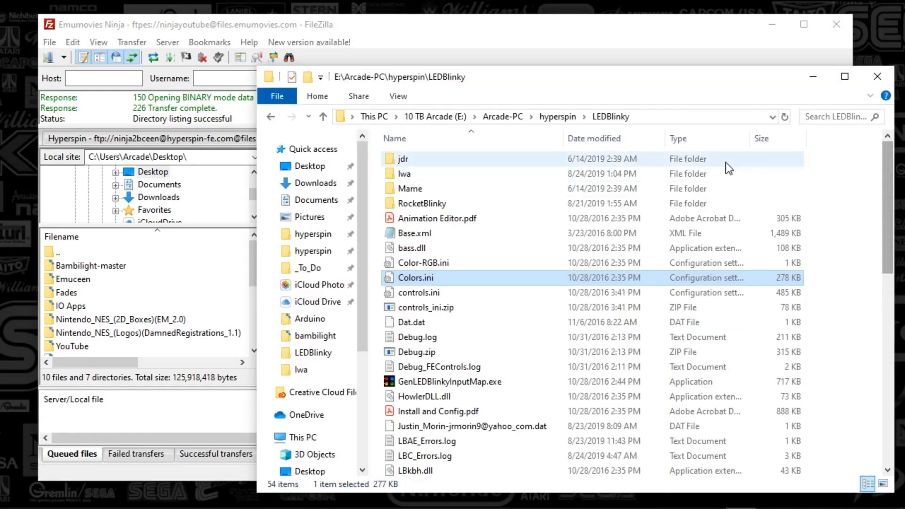
pyautogui.click(542, 115)
pyautogui.moveTo(539, 99); pyautogui.dragTo(743, 79)
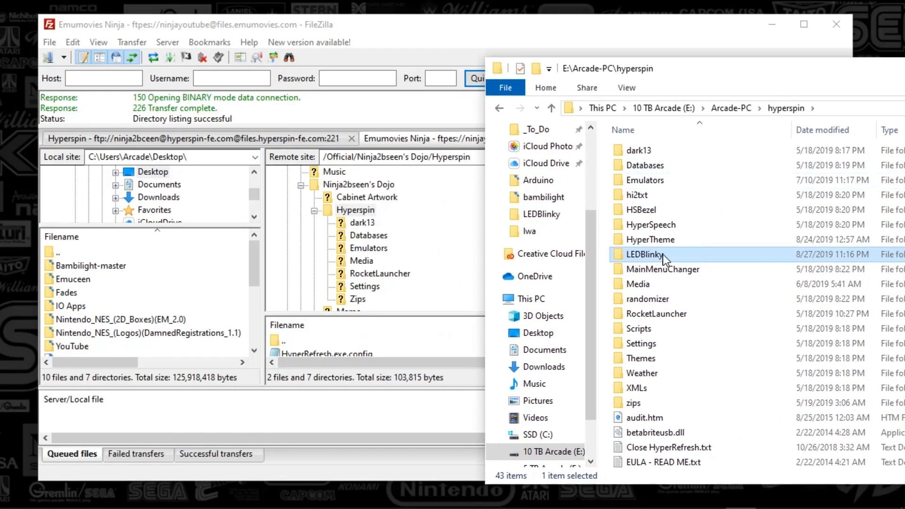
pyautogui.moveTo(663, 253); pyautogui.dragTo(347, 215)
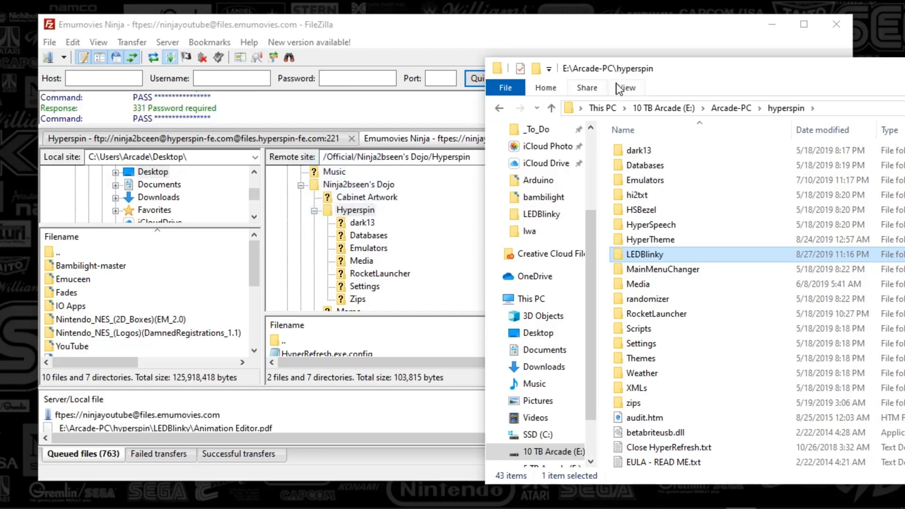
# - Open the local LEDBlinky folder and scroll through its files
pyautogui.moveTo(645, 84); pyautogui.dragTo(563, 89)
pyautogui.doubleClick(582, 260)
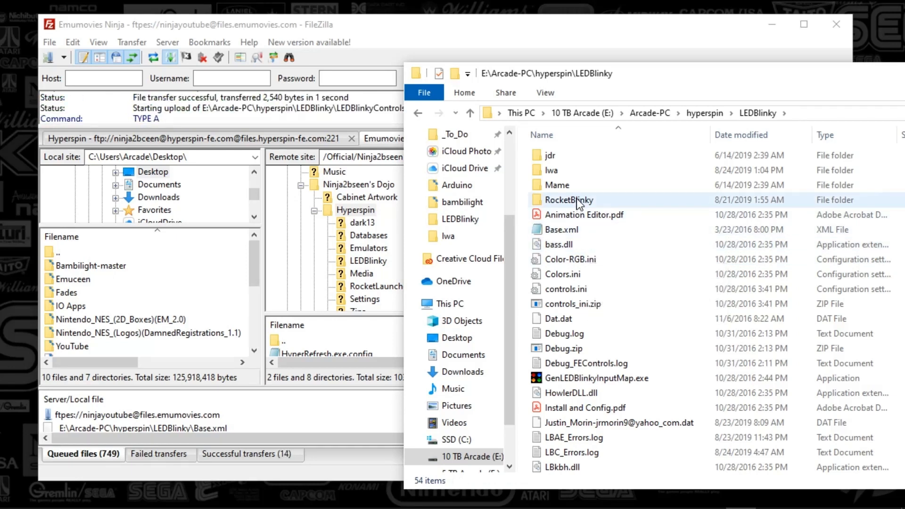
pyautogui.scroll(-10, 603, 228)
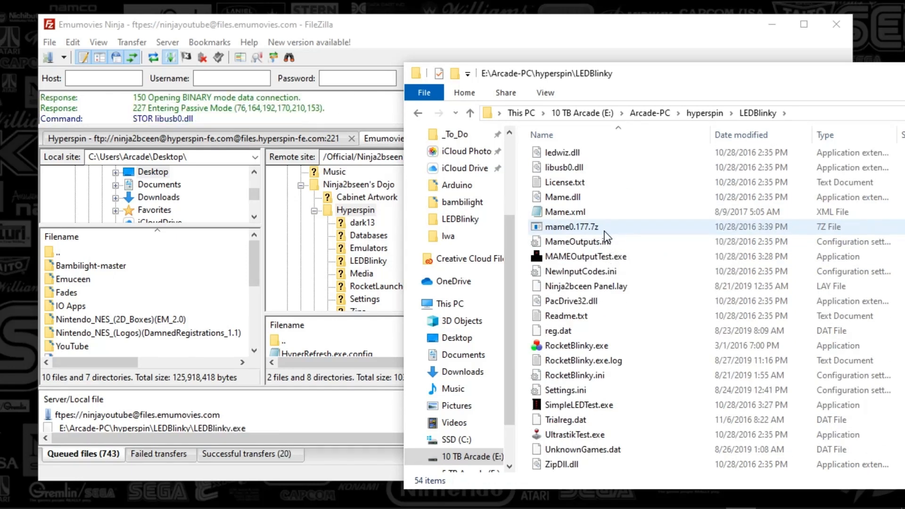